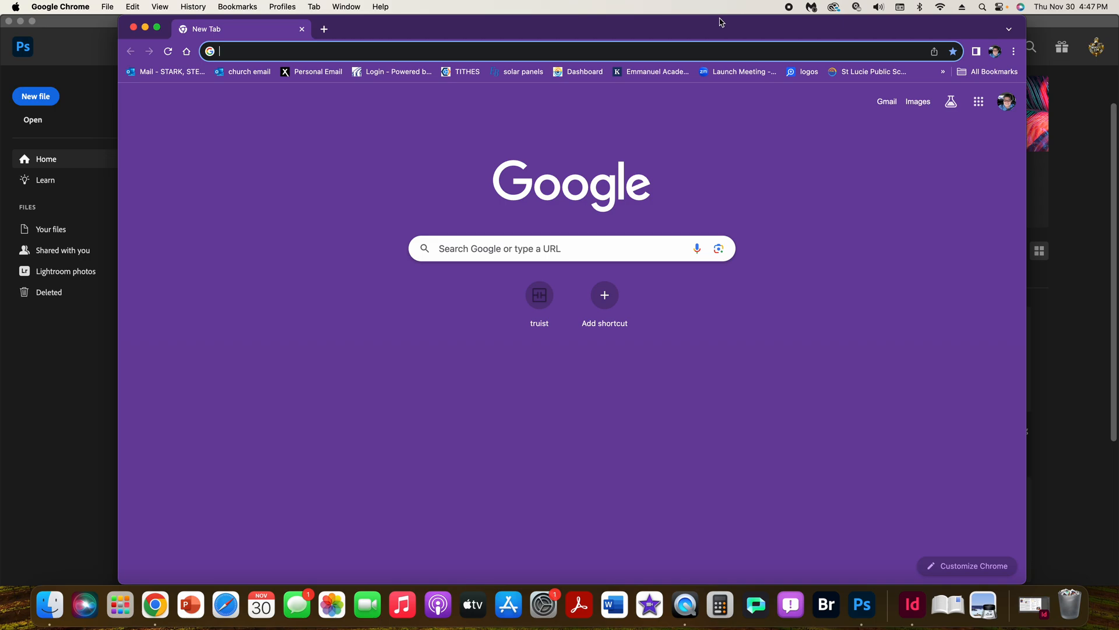
Search Google Images for "madonna black and white photo"
{"action": "left_click", "coordinate": [918, 102]}
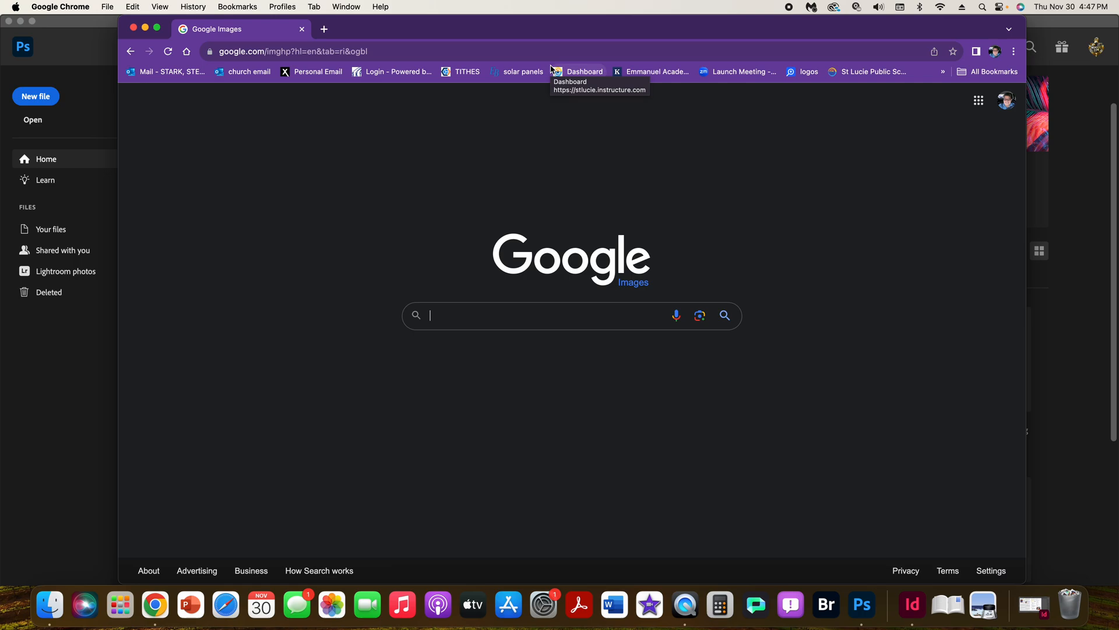
{"action": "left_click", "coordinate": [609, 315]}
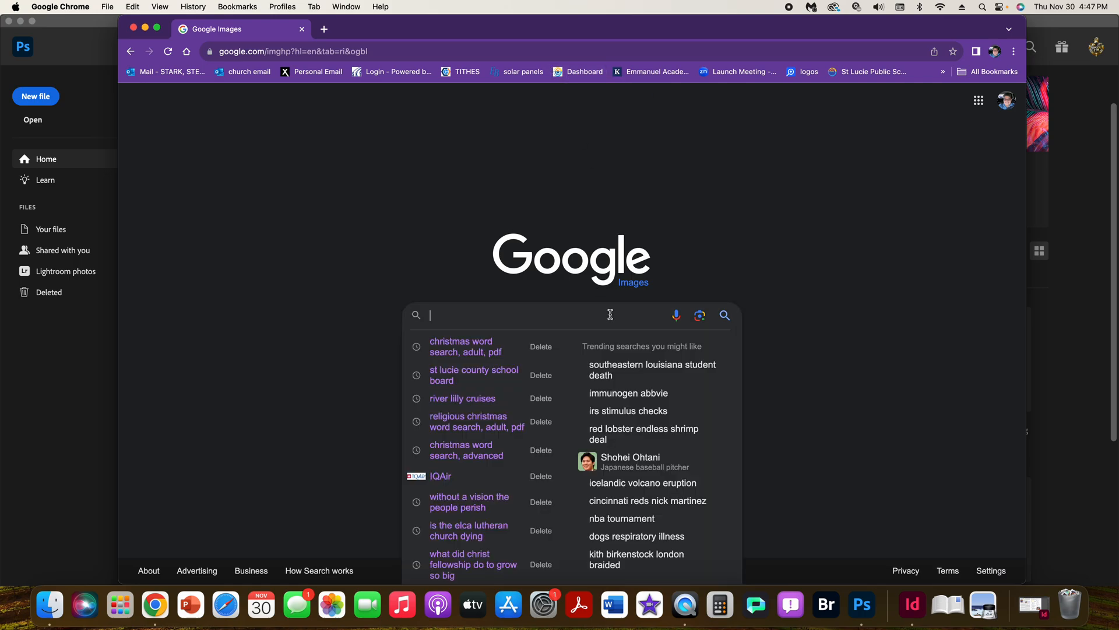
{"action": "type", "text": "madonna"}
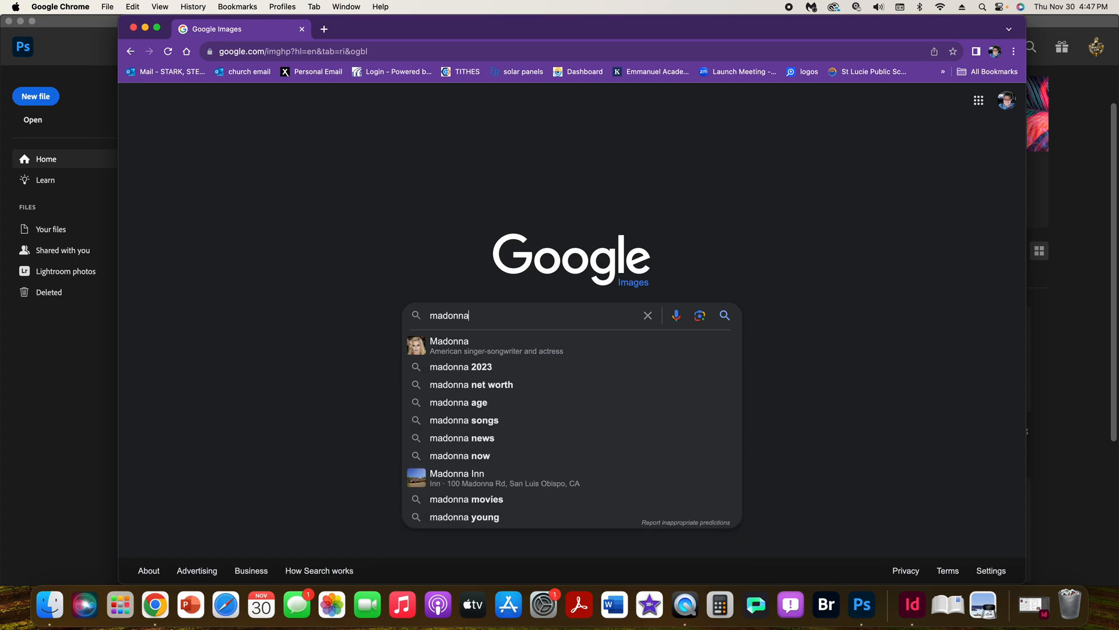
{"action": "type", "text": " black and "}
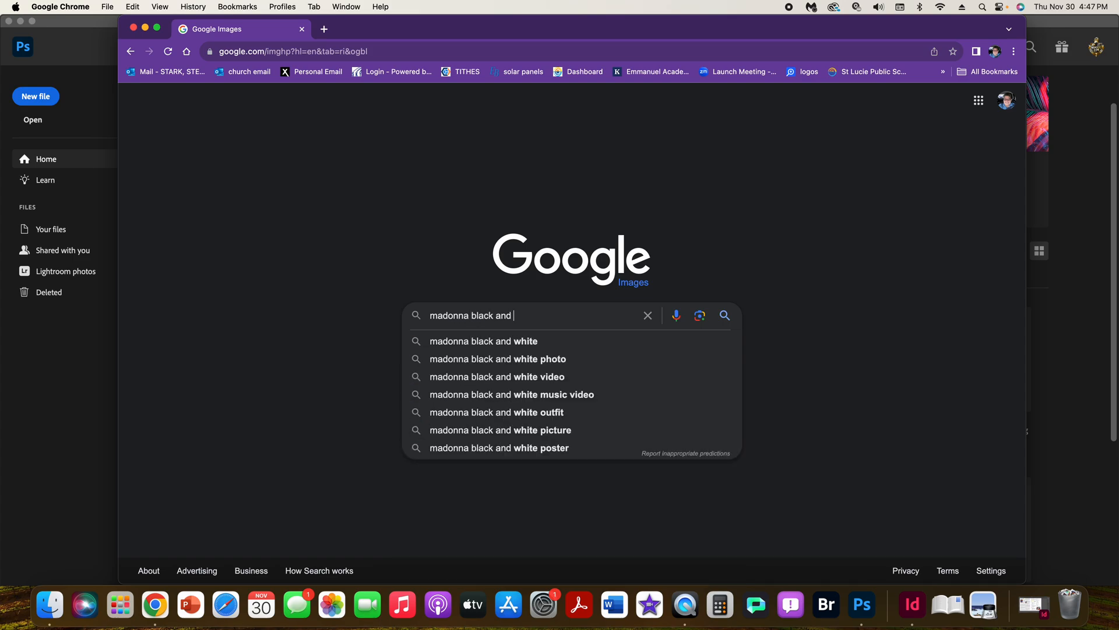
{"action": "type", "text": "white photo"}
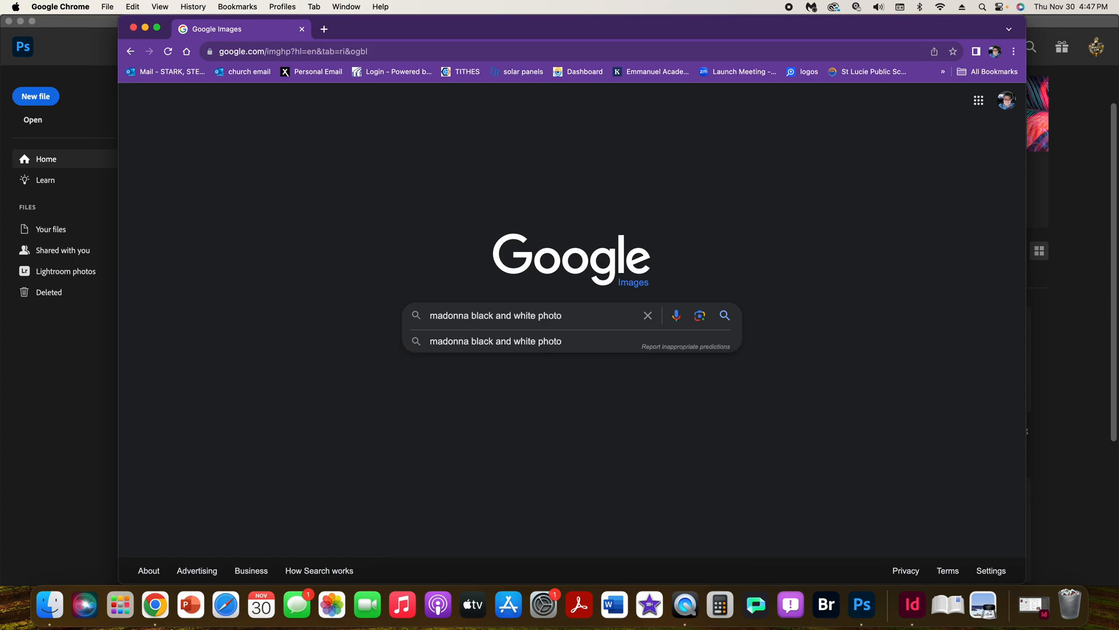
{"action": "key", "text": "Return"}
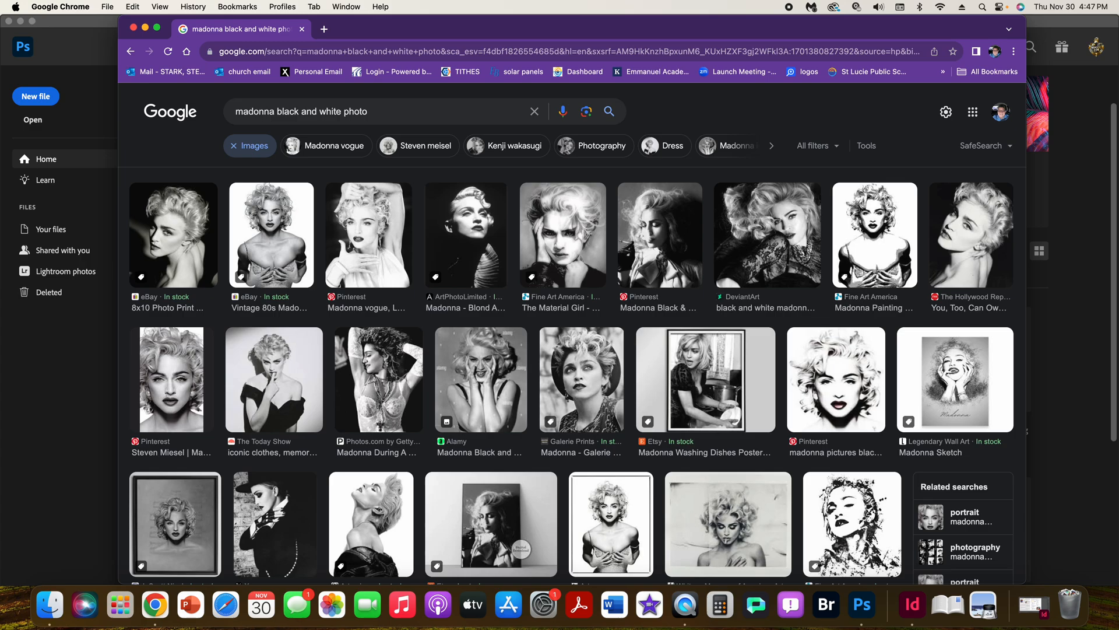
Filter the image search results to the Large size
{"action": "scroll", "coordinate": [758, 154], "scroll_direction": "down", "scroll_amount": 1}
{"action": "scroll", "coordinate": [758, 153], "scroll_direction": "up", "scroll_amount": 1}
{"action": "left_click", "coordinate": [859, 151]}
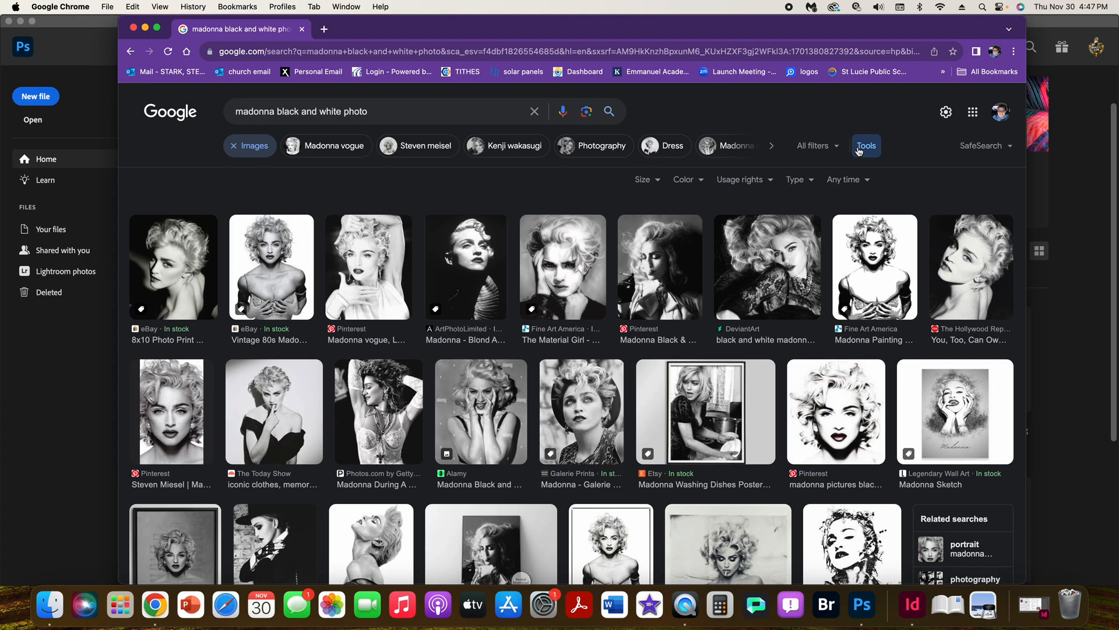
{"action": "left_click", "coordinate": [642, 181]}
{"action": "scroll", "coordinate": [664, 205], "scroll_direction": "down", "scroll_amount": 1}
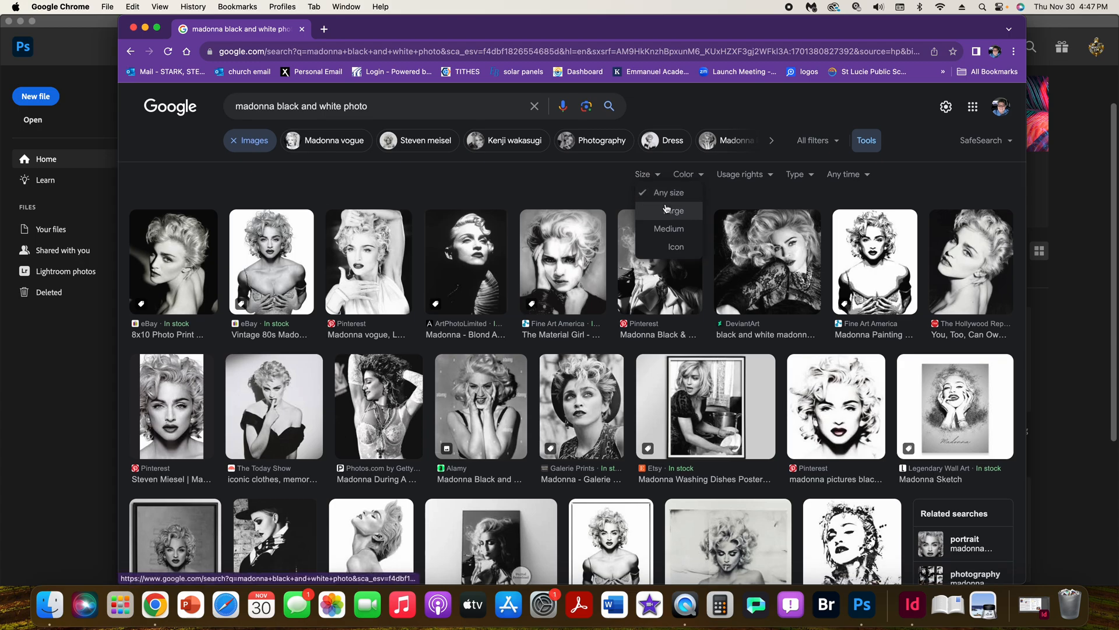
{"action": "left_click", "coordinate": [667, 210]}
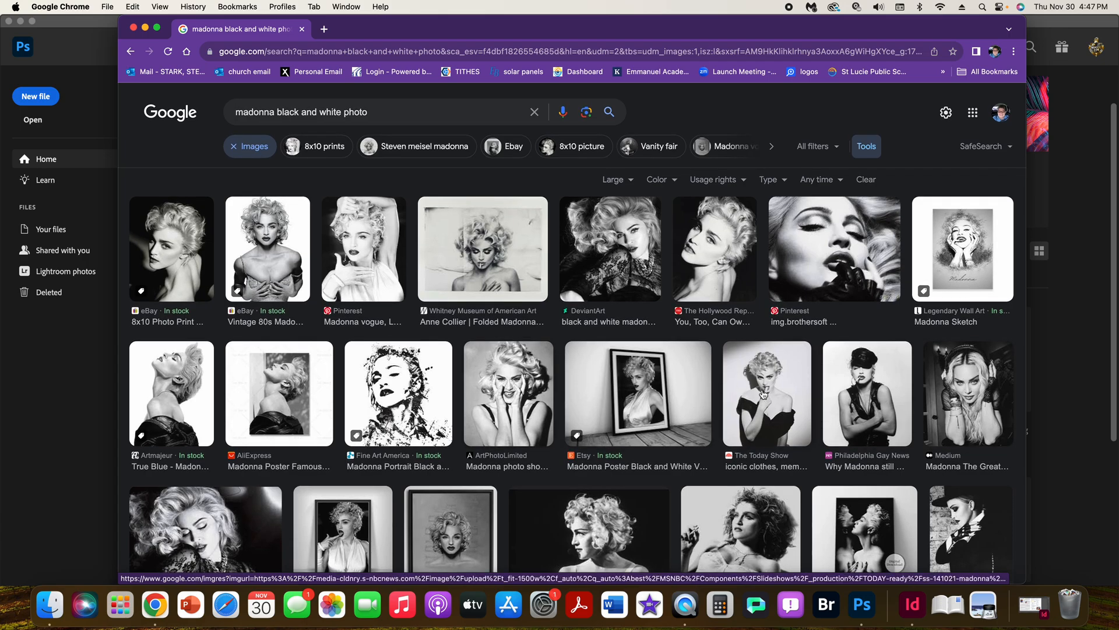
Preview the Medium portrait with headphones and look through the large image results for a suitable high-resolution black and white photo
{"action": "left_click", "coordinate": [967, 394]}
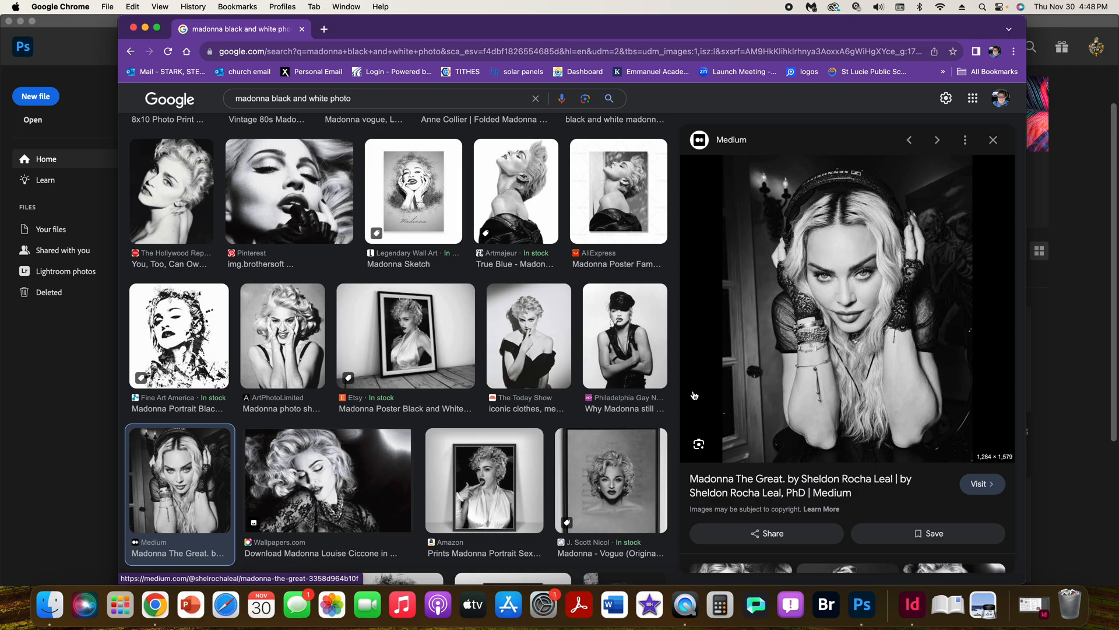
{"action": "scroll", "coordinate": [765, 349], "scroll_direction": "down", "scroll_amount": 1}
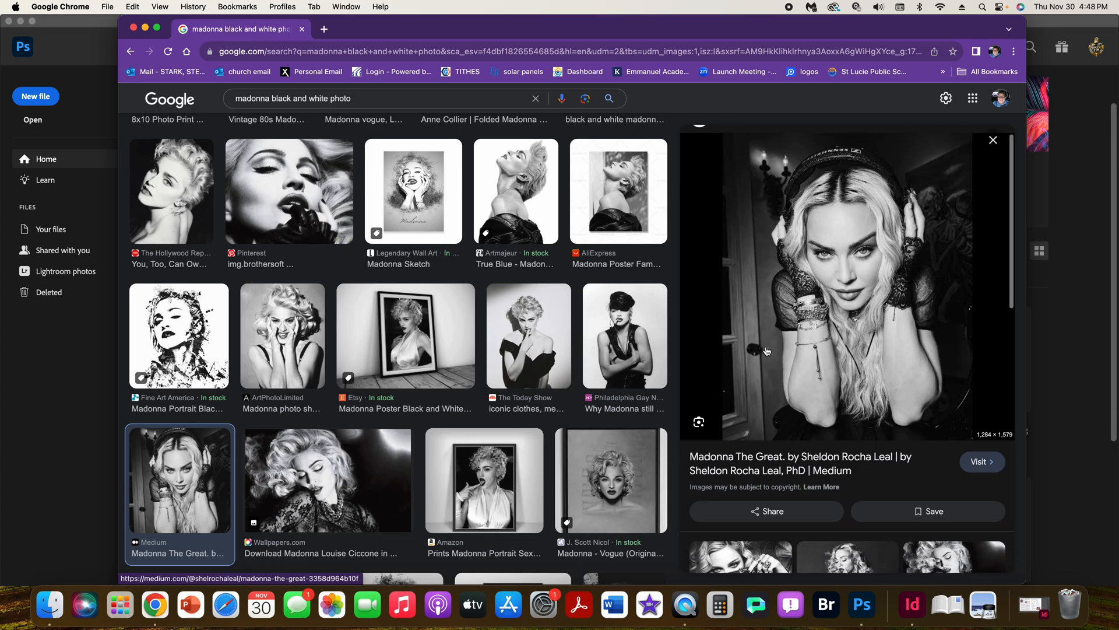
{"action": "scroll", "coordinate": [766, 348], "scroll_direction": "up", "scroll_amount": 1}
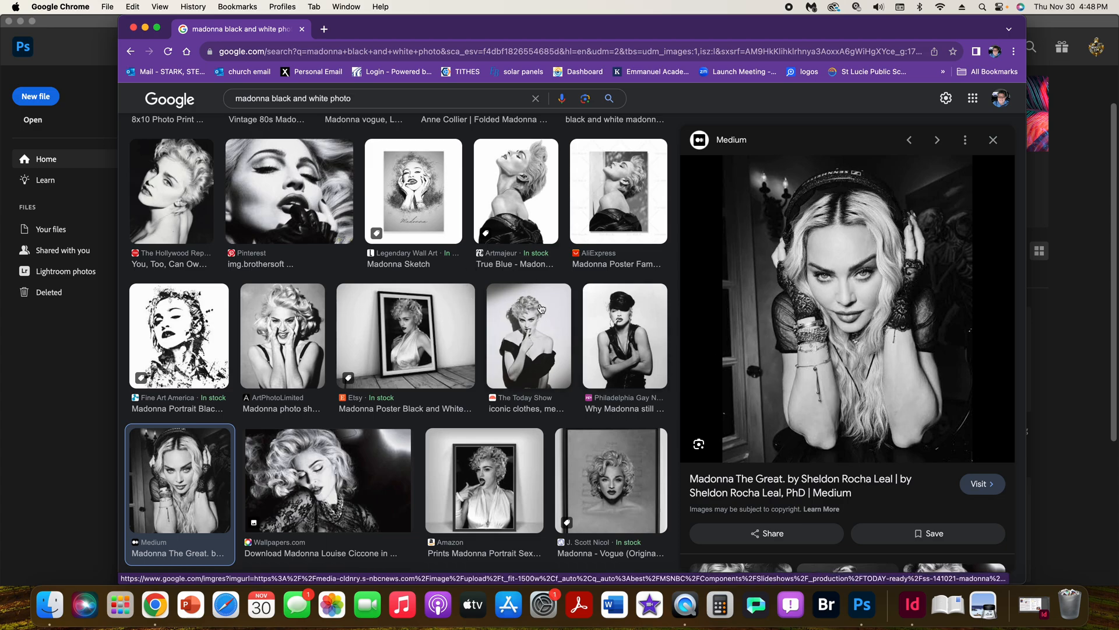
{"action": "scroll", "coordinate": [541, 309], "scroll_direction": "down", "scroll_amount": 4}
{"action": "scroll", "coordinate": [541, 314], "scroll_direction": "down", "scroll_amount": 3}
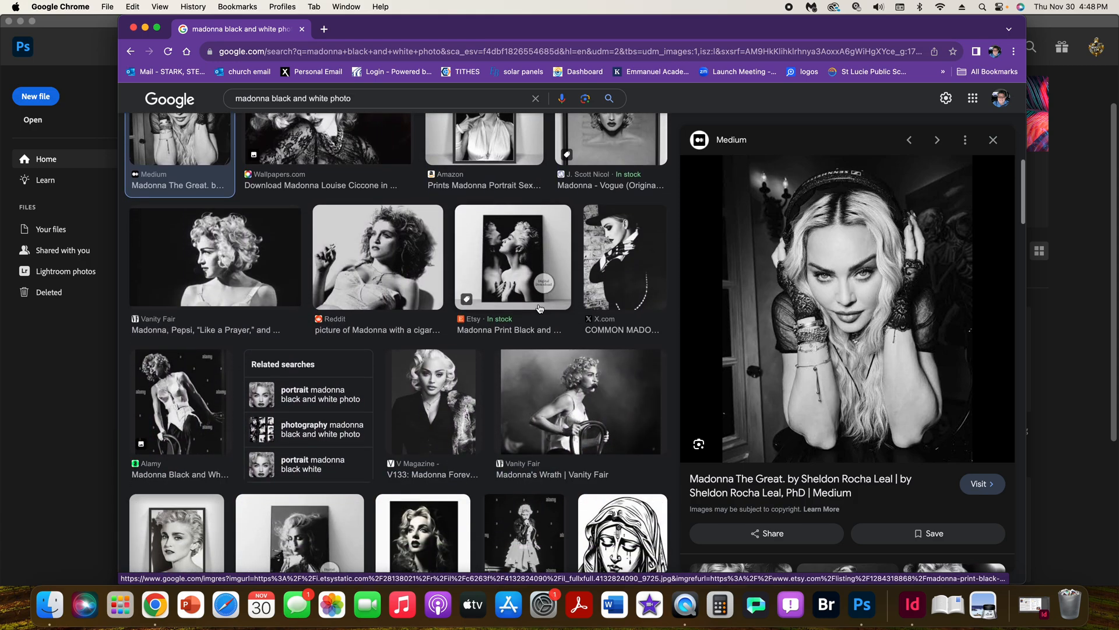
{"action": "scroll", "coordinate": [521, 289], "scroll_direction": "down", "scroll_amount": 3}
{"action": "scroll", "coordinate": [522, 290], "scroll_direction": "down", "scroll_amount": 2}
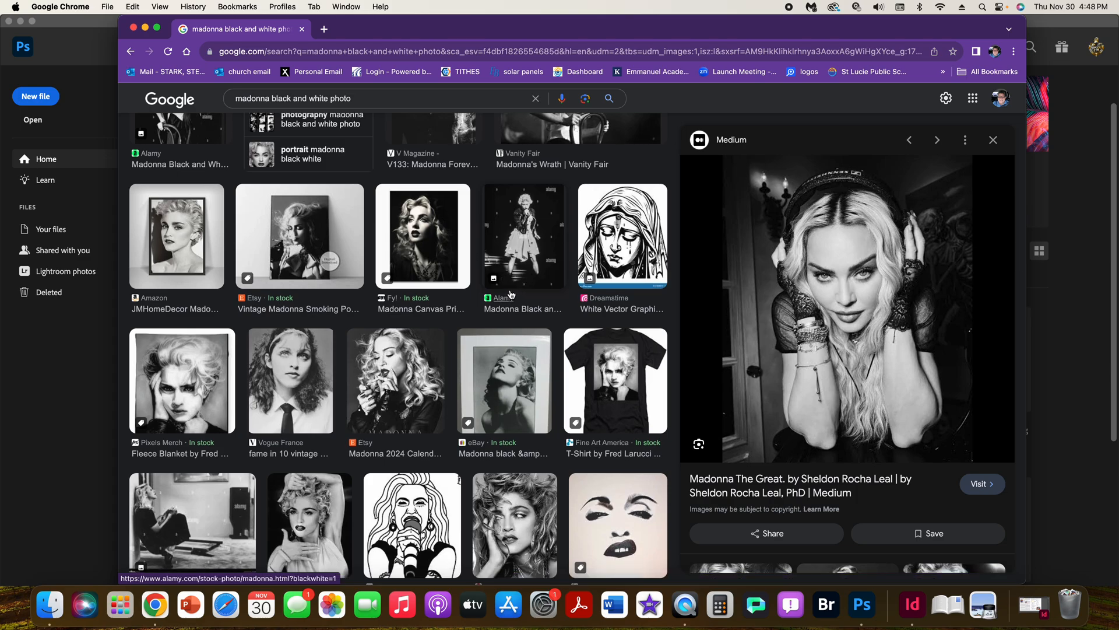
{"action": "scroll", "coordinate": [512, 293], "scroll_direction": "down", "scroll_amount": 1}
{"action": "scroll", "coordinate": [511, 293], "scroll_direction": "down", "scroll_amount": 6}
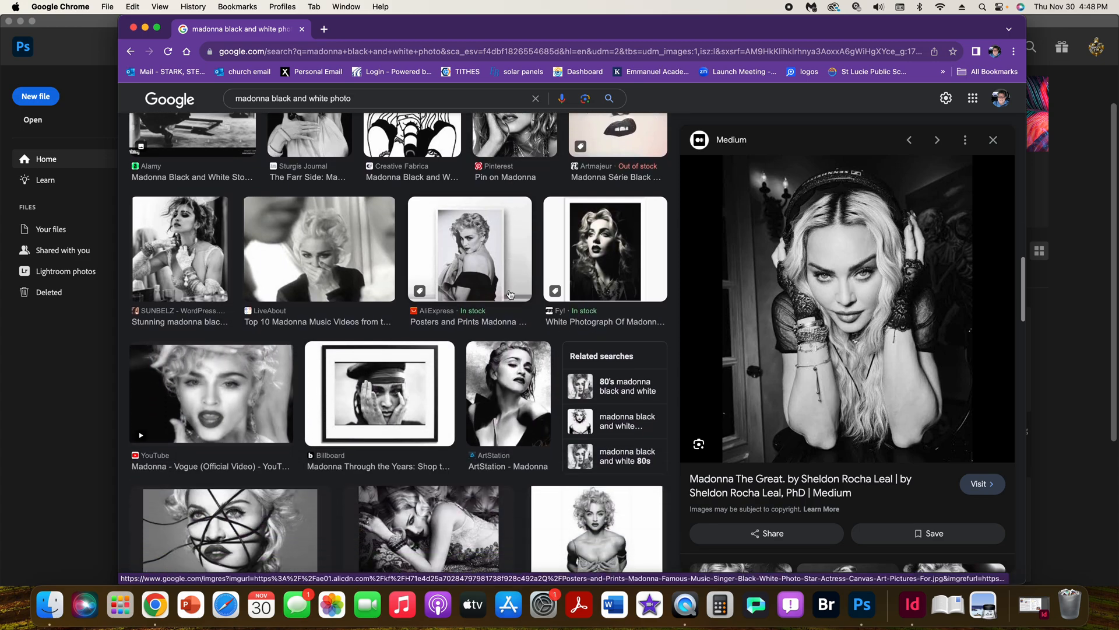
{"action": "scroll", "coordinate": [483, 304], "scroll_direction": "down", "scroll_amount": 5}
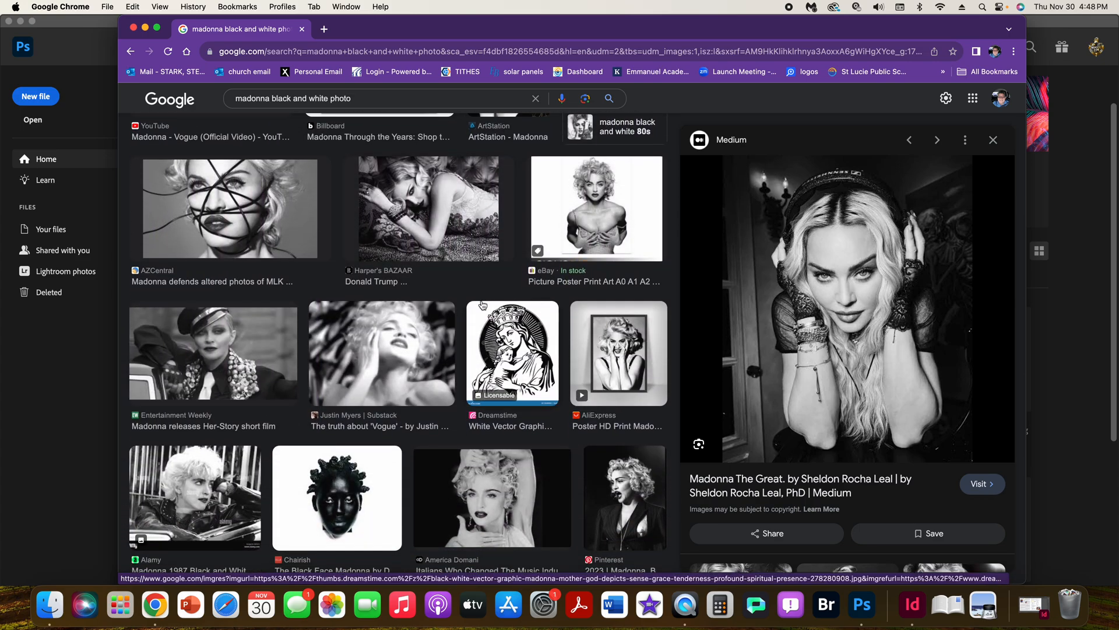
{"action": "scroll", "coordinate": [482, 304], "scroll_direction": "down", "scroll_amount": 3}
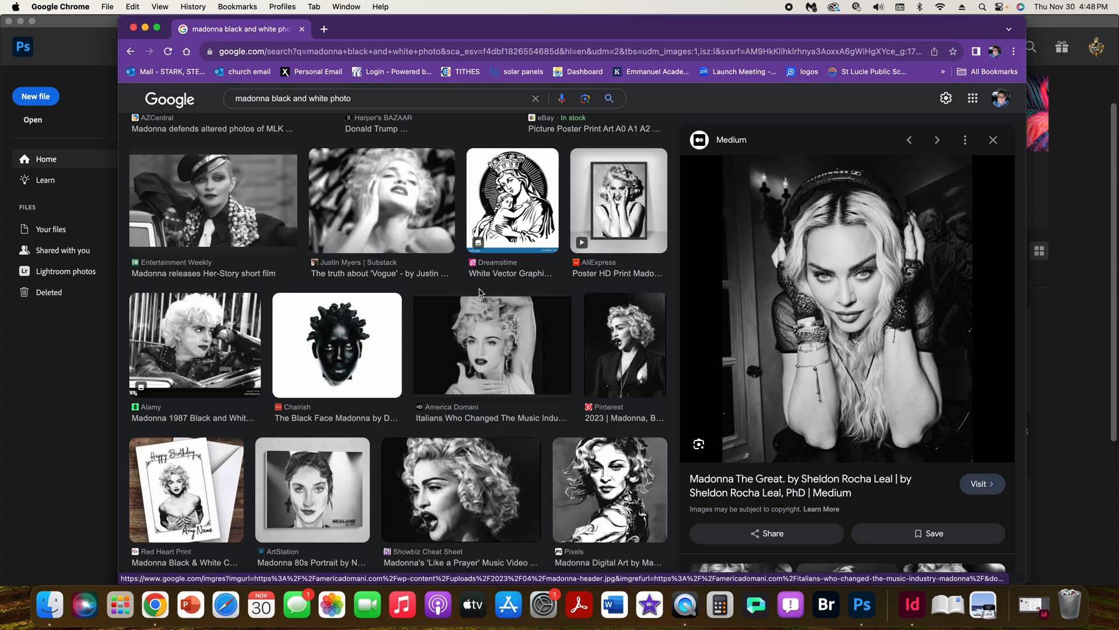
{"action": "scroll", "coordinate": [478, 301], "scroll_direction": "down", "scroll_amount": 3}
{"action": "scroll", "coordinate": [476, 299], "scroll_direction": "down", "scroll_amount": 1}
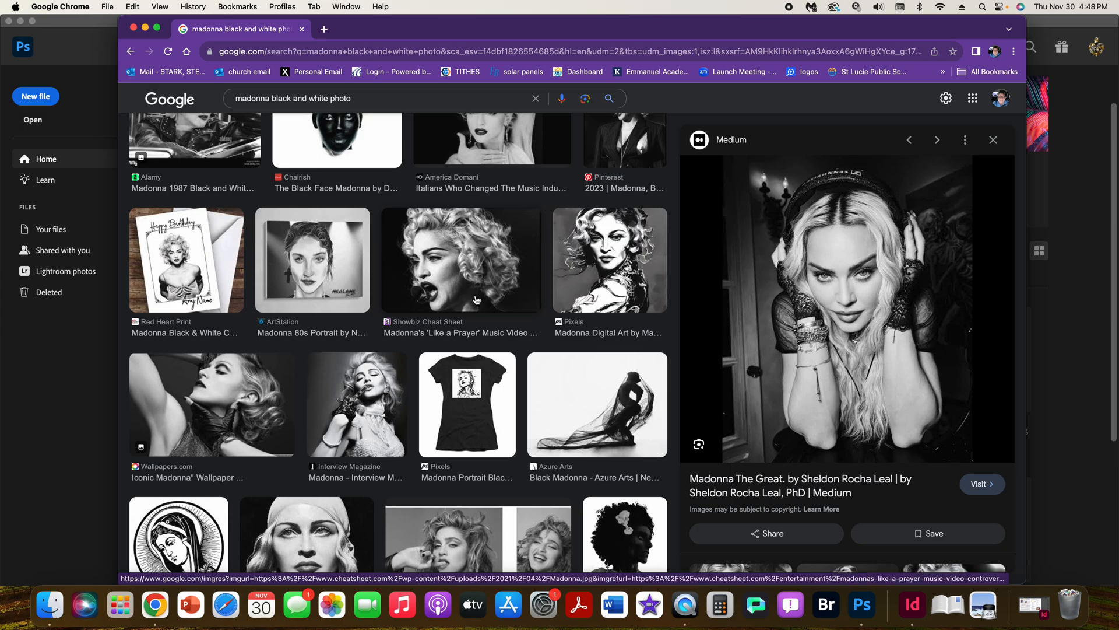
{"action": "scroll", "coordinate": [475, 299], "scroll_direction": "down", "scroll_amount": 5}
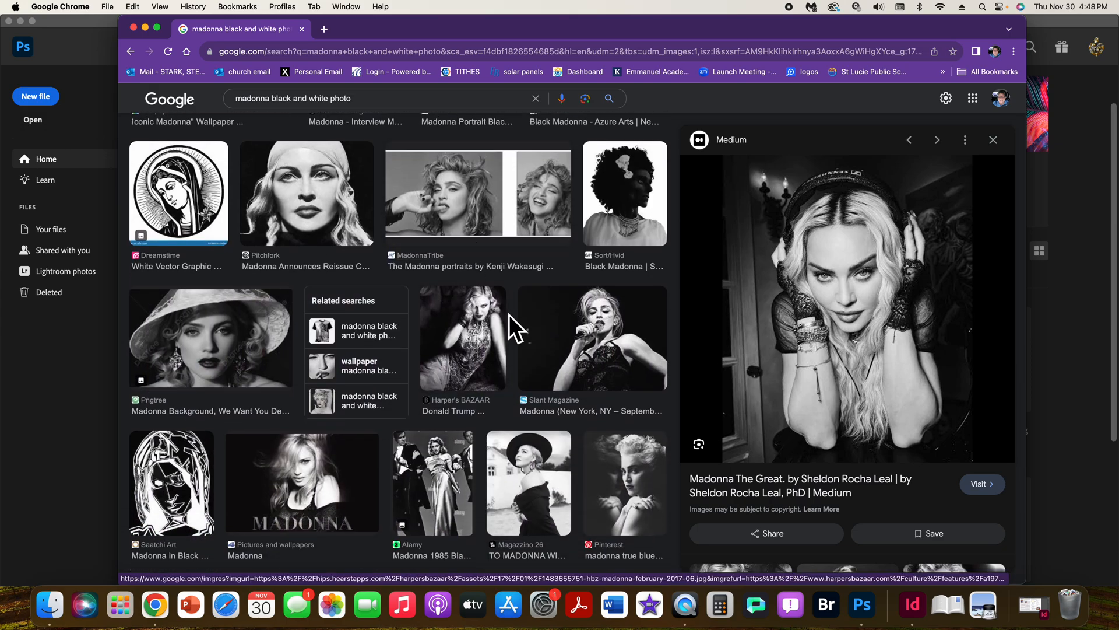
Save the Harper's BAZAAR photo of Madonna in a sparkling dress into a new folder named tutorial 6 inside the crossword folder
{"action": "left_click", "coordinate": [464, 329]}
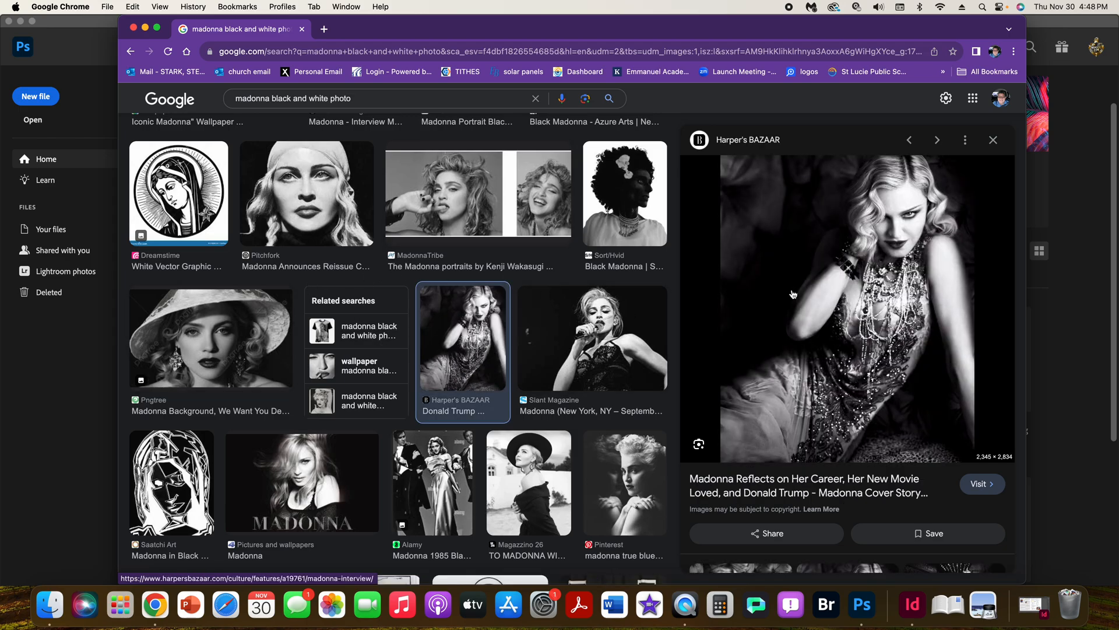
{"action": "right_click", "coordinate": [824, 253]}
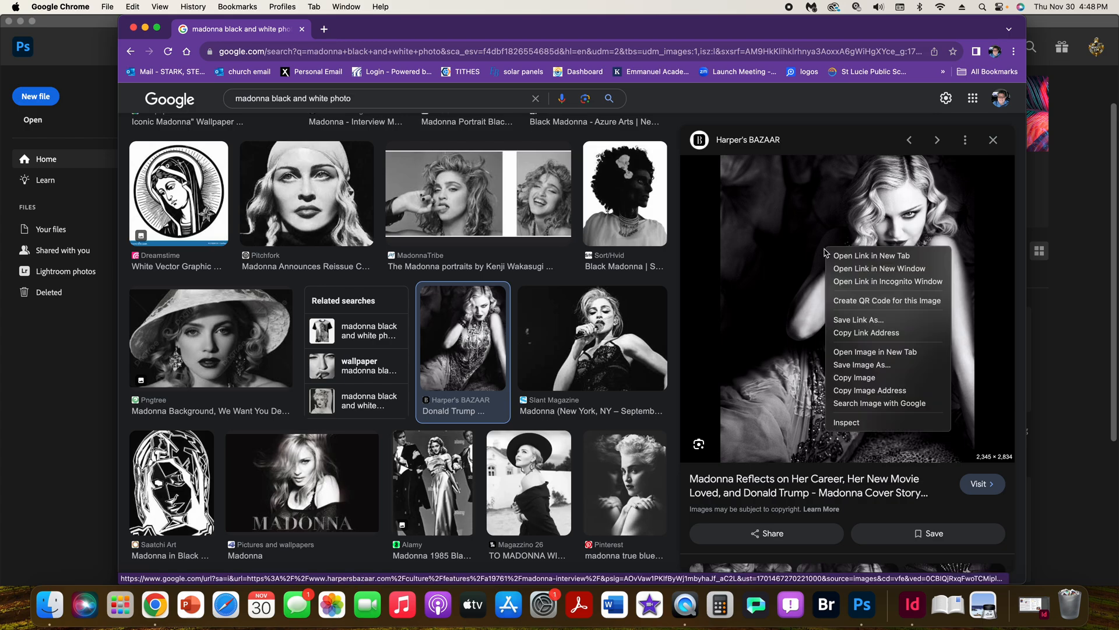
{"action": "left_click", "coordinate": [875, 366]}
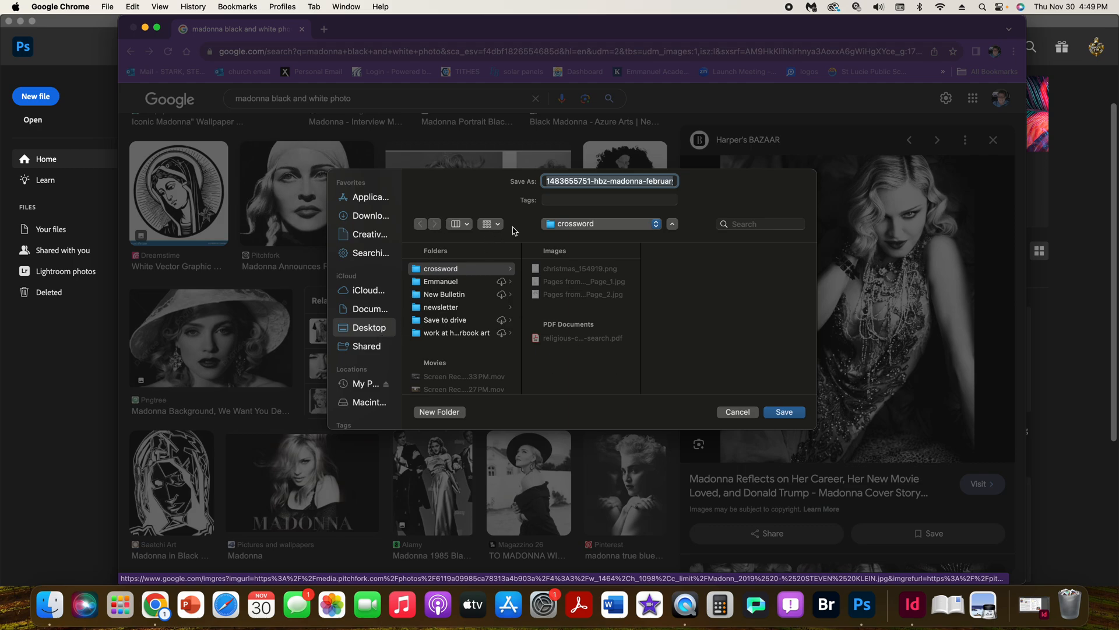
{"action": "left_click", "coordinate": [453, 412]}
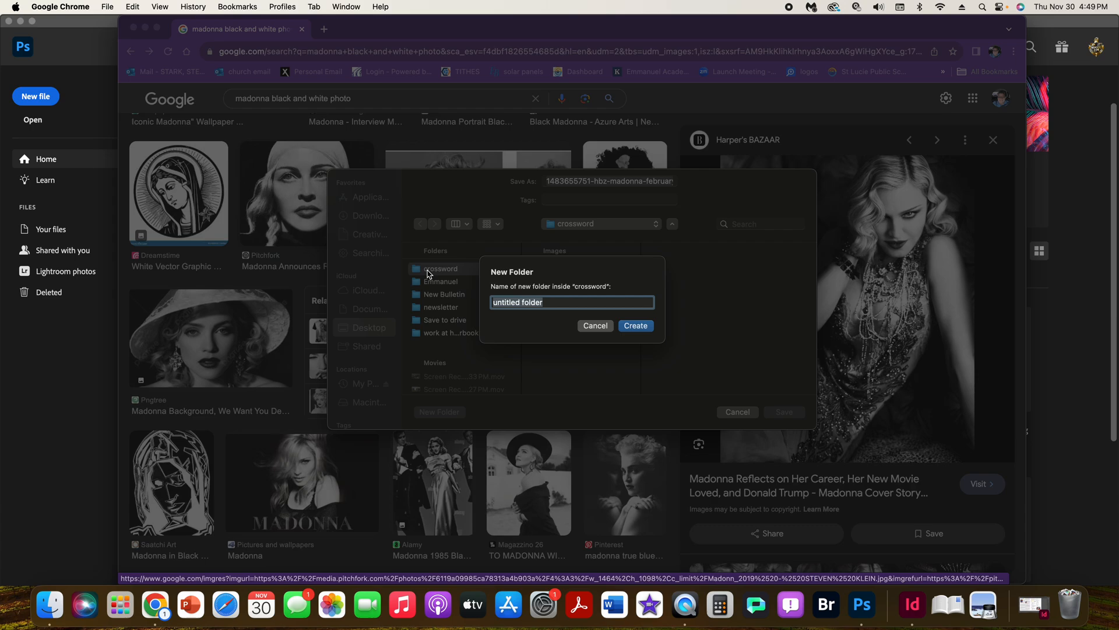
{"action": "type", "text": "tutorial 6"}
{"action": "left_click", "coordinate": [642, 327]}
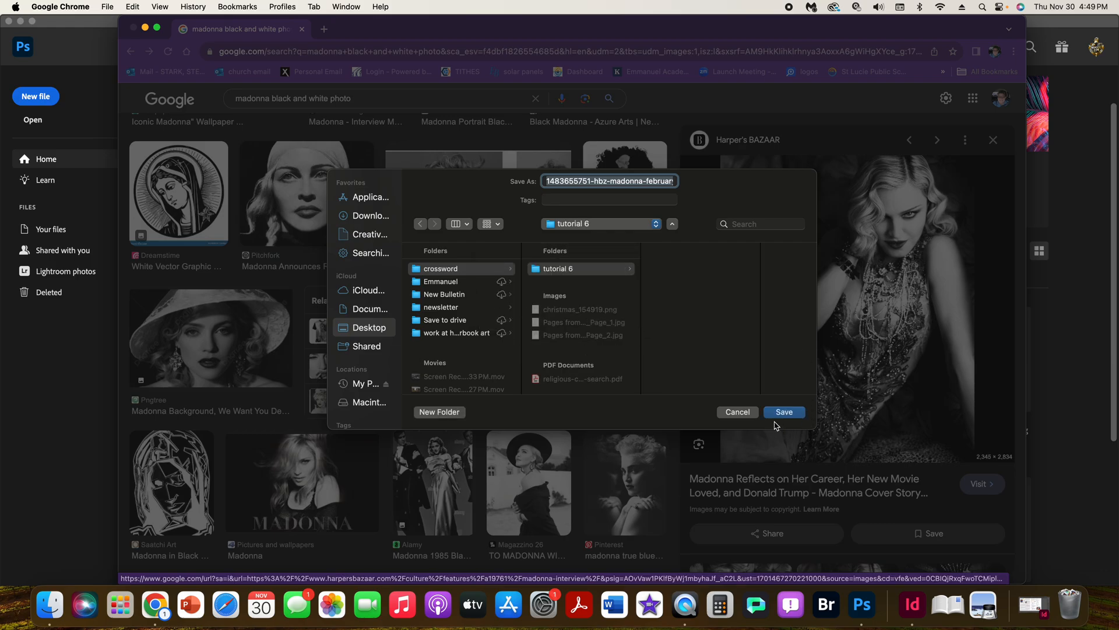
{"action": "left_click", "coordinate": [786, 413]}
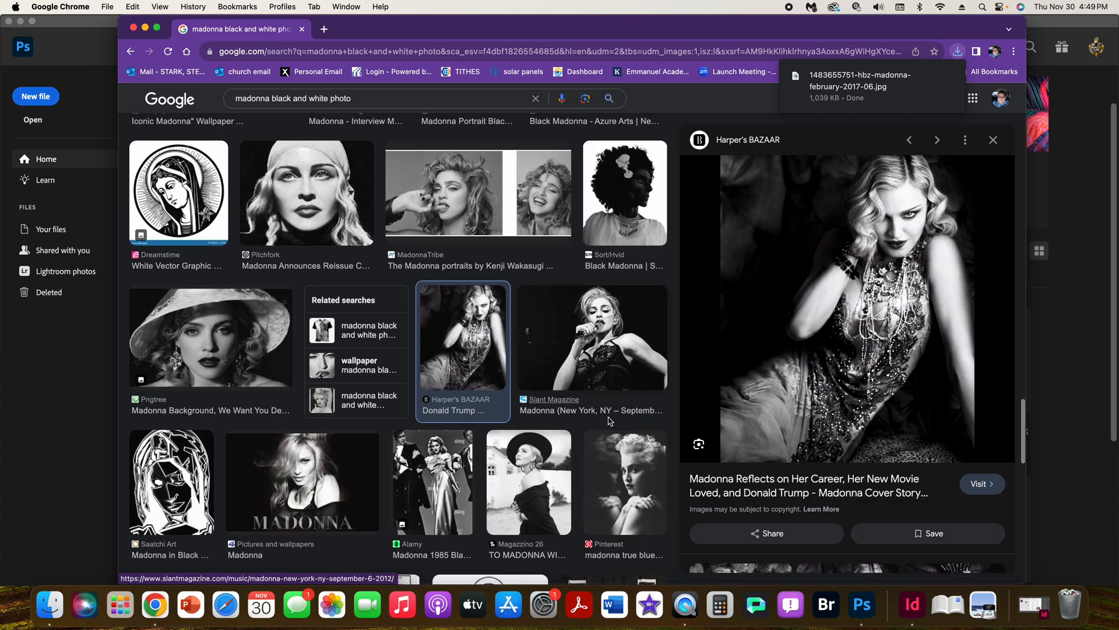
Switch to Photoshop and start opening a file, browsing to the Desktop location
{"action": "scroll", "coordinate": [619, 436], "scroll_direction": "down", "scroll_amount": 1}
{"action": "left_click_drag", "start_coordinate": [470, 29], "coordinate": [0, 35]}
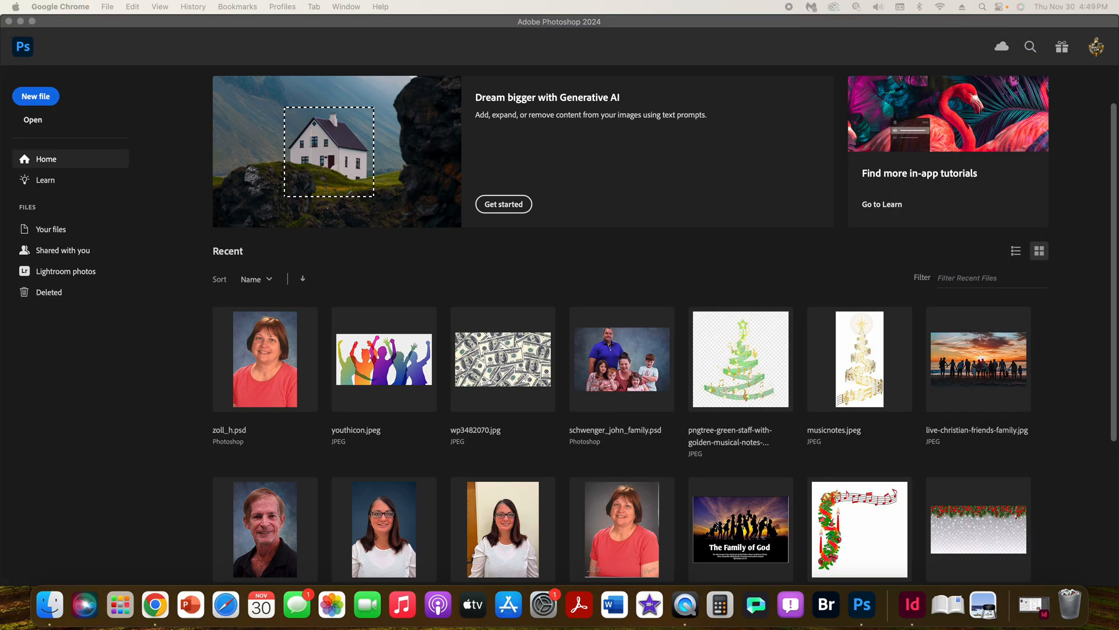
{"action": "left_click", "coordinate": [108, 49]}
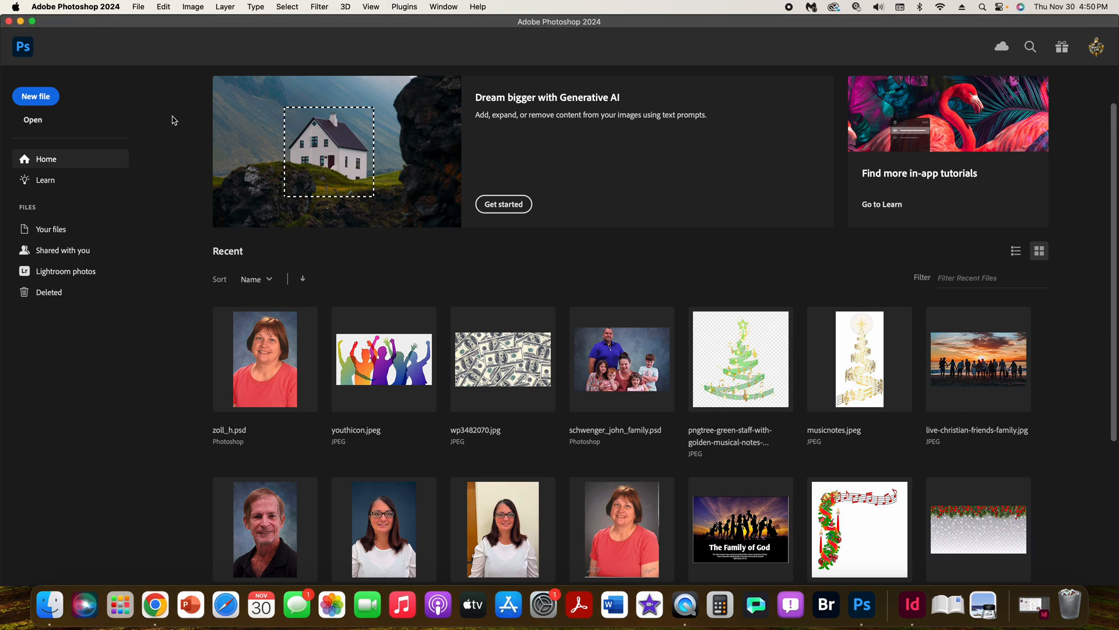
{"action": "left_click", "coordinate": [140, 8]}
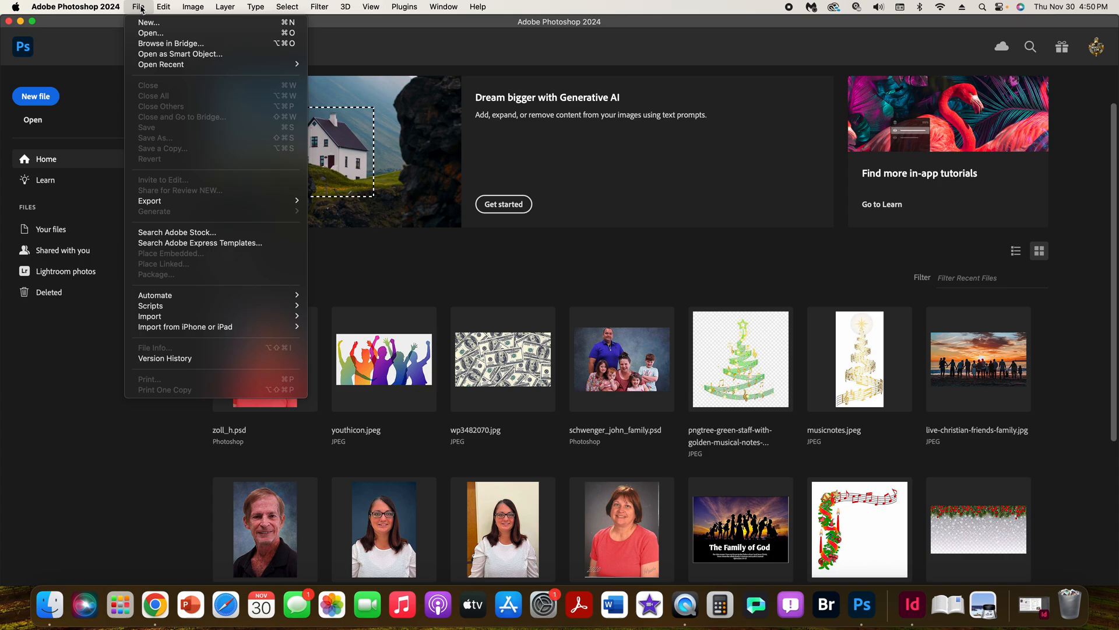
{"action": "left_click", "coordinate": [148, 34]}
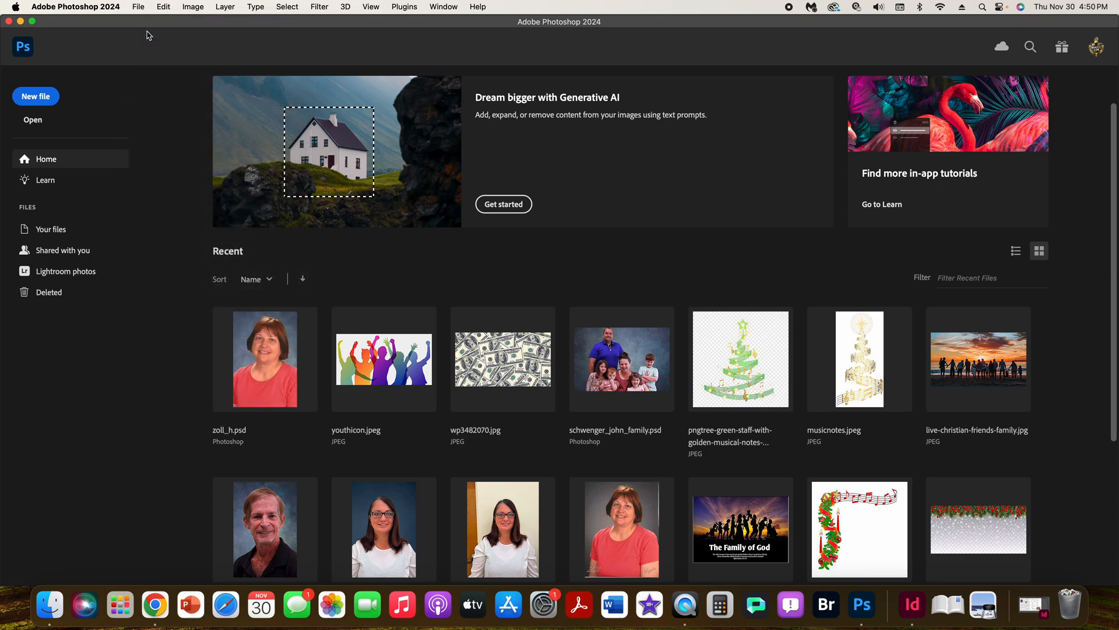
{"action": "key", "text": "super+o"}
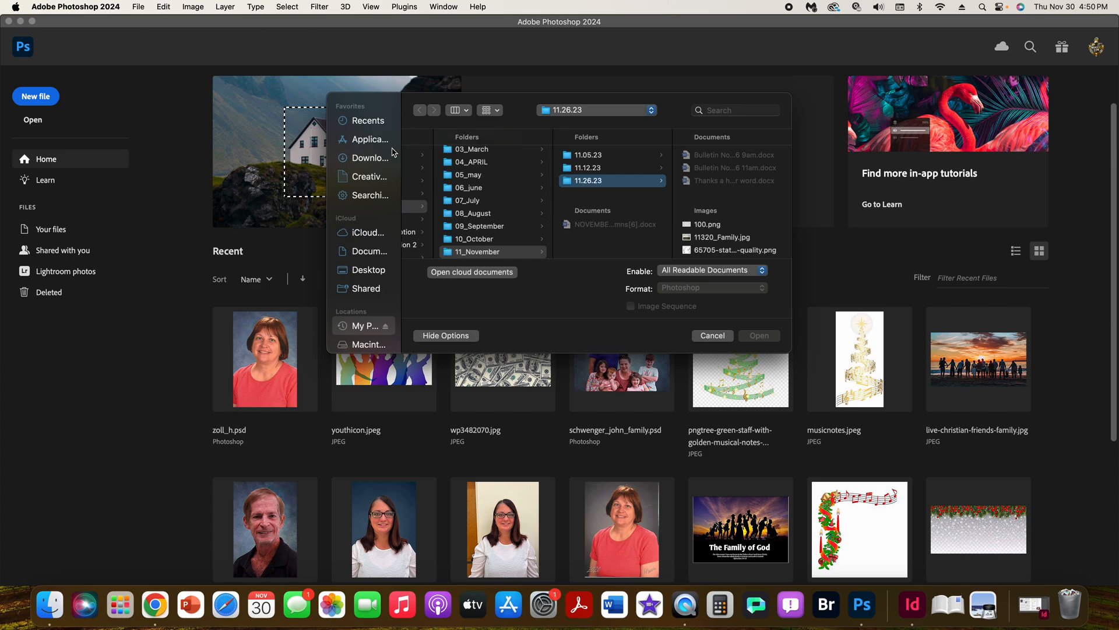
{"action": "scroll", "coordinate": [349, 167], "scroll_direction": "down", "scroll_amount": 1}
{"action": "left_click", "coordinate": [374, 263]}
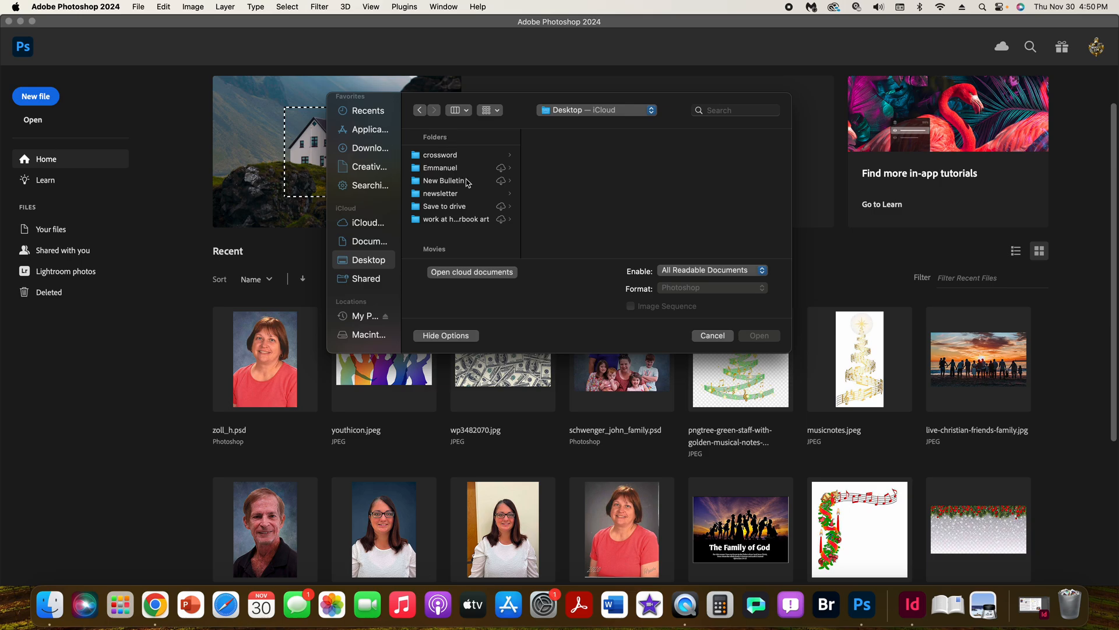
Look through the Desktop folders and set the file types enabled for opening to All Documents
{"action": "scroll", "coordinate": [467, 183], "scroll_direction": "down", "scroll_amount": 2}
{"action": "scroll", "coordinate": [461, 160], "scroll_direction": "up", "scroll_amount": 2}
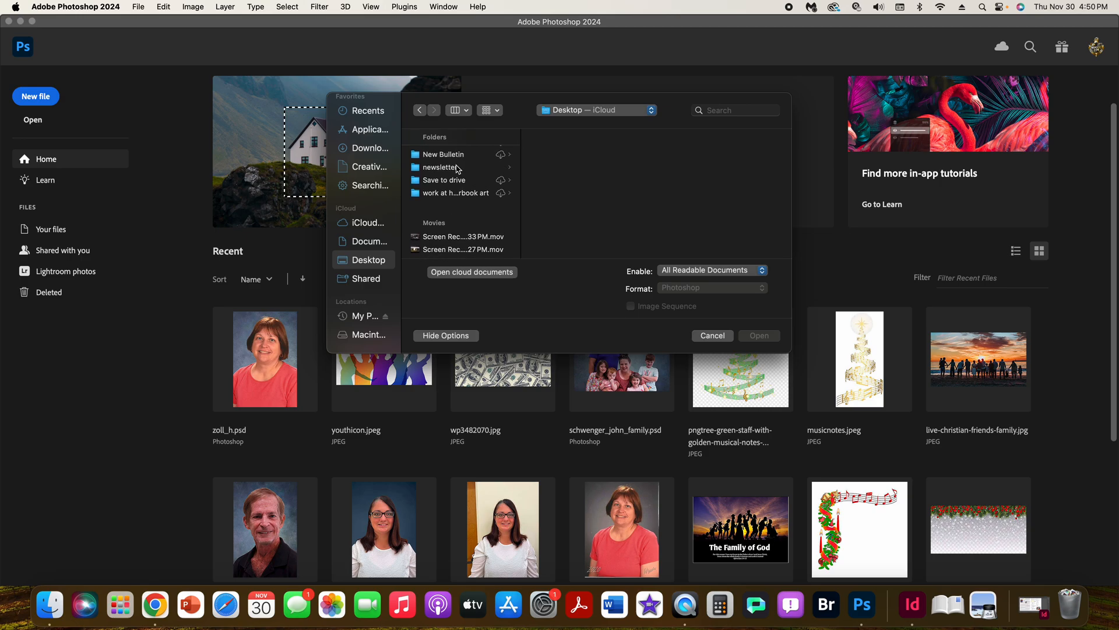
{"action": "scroll", "coordinate": [451, 191], "scroll_direction": "up", "scroll_amount": 2}
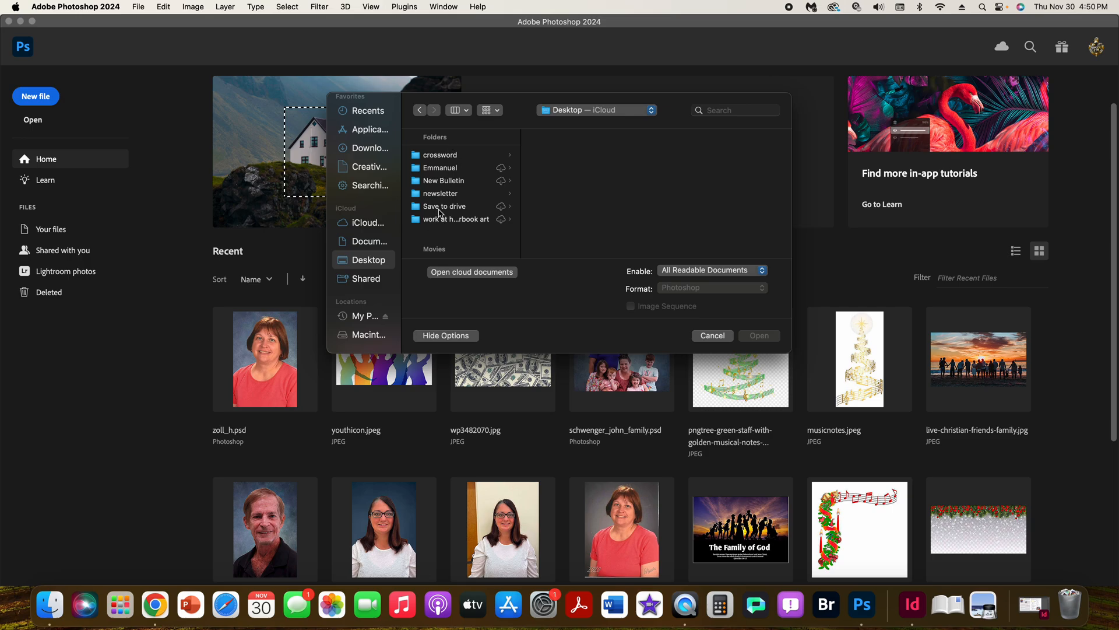
{"action": "scroll", "coordinate": [477, 235], "scroll_direction": "down", "scroll_amount": 1}
{"action": "scroll", "coordinate": [478, 236], "scroll_direction": "down", "scroll_amount": 3}
{"action": "left_click", "coordinate": [705, 272]}
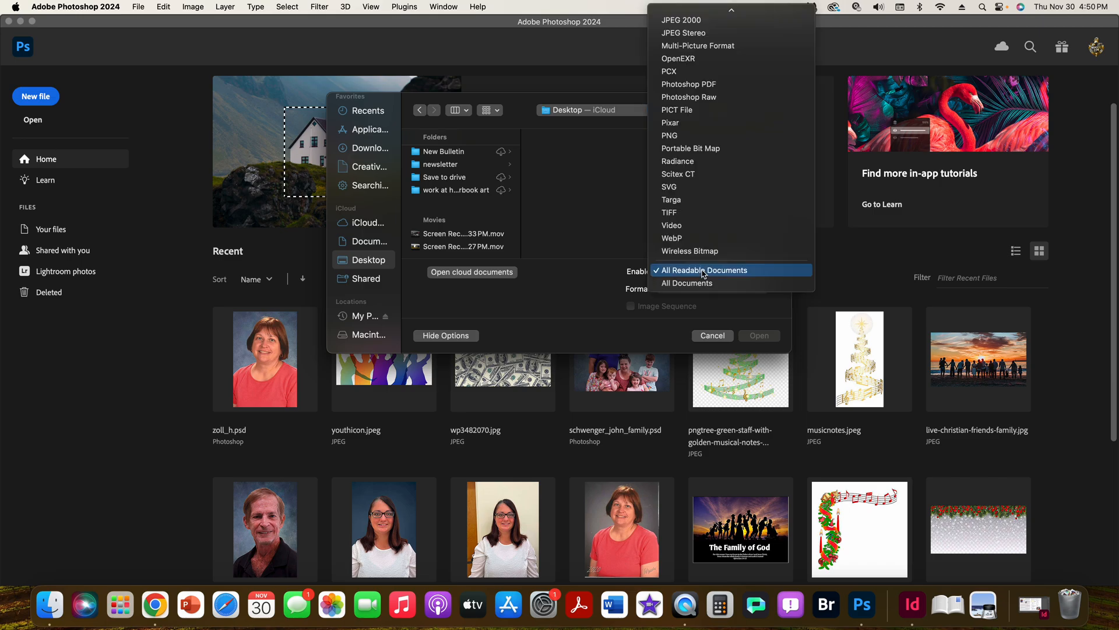
{"action": "left_click", "coordinate": [688, 283]}
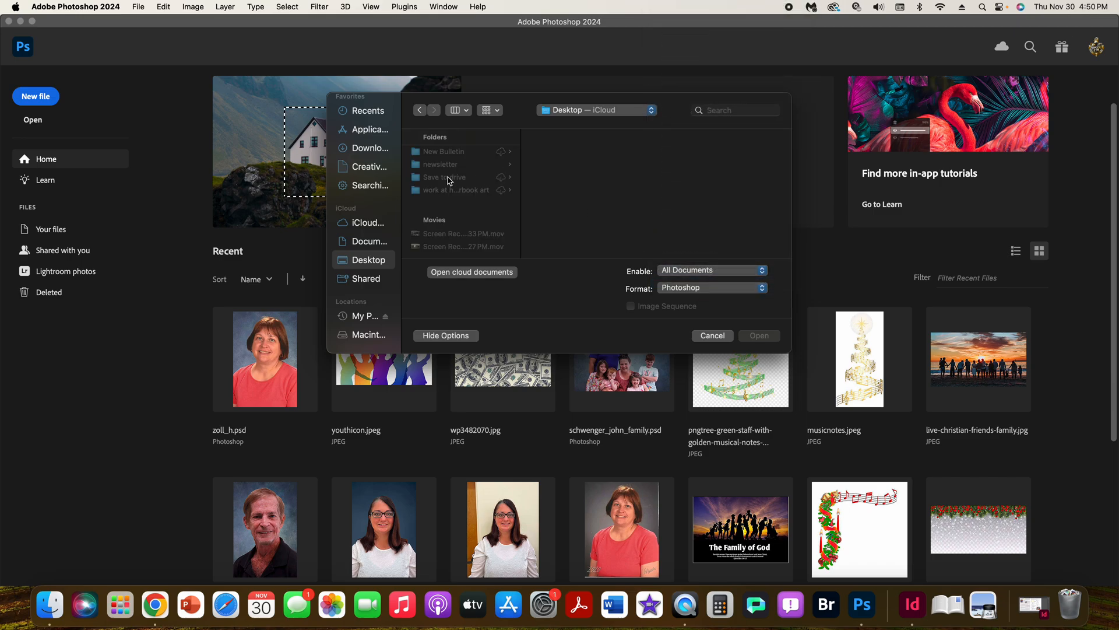
Switch to the browser and check in the save dialog that the photo is in the tutorial 6 folder inside crossword
{"action": "scroll", "coordinate": [473, 205], "scroll_direction": "up", "scroll_amount": 3}
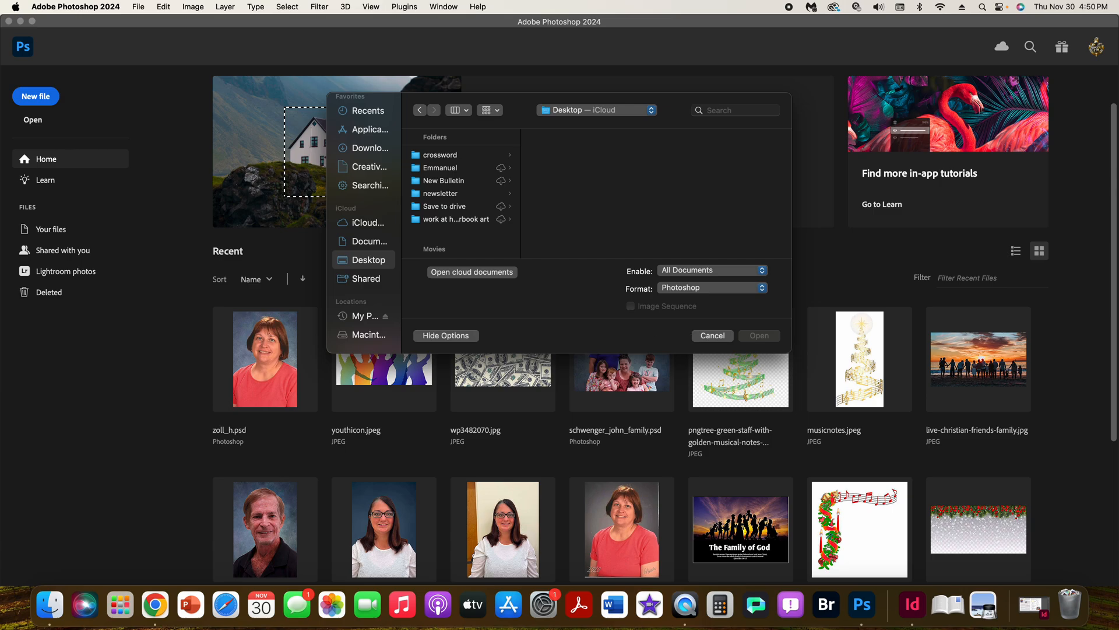
{"action": "left_click_drag", "start_coordinate": [0, 122], "coordinate": [834, 56]}
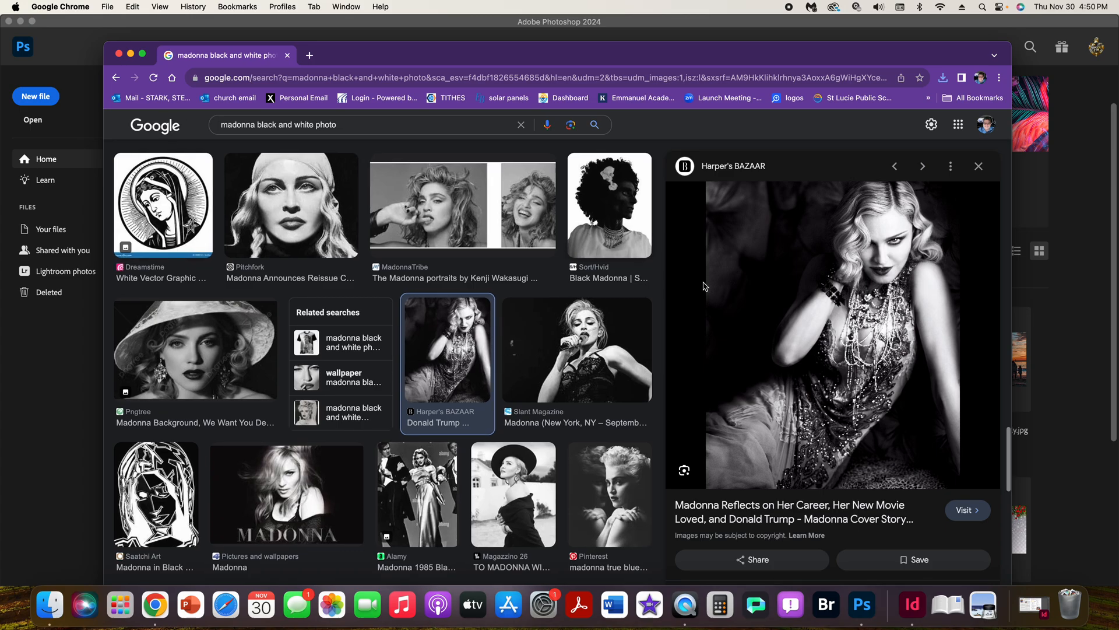
{"action": "right_click", "coordinate": [818, 290]}
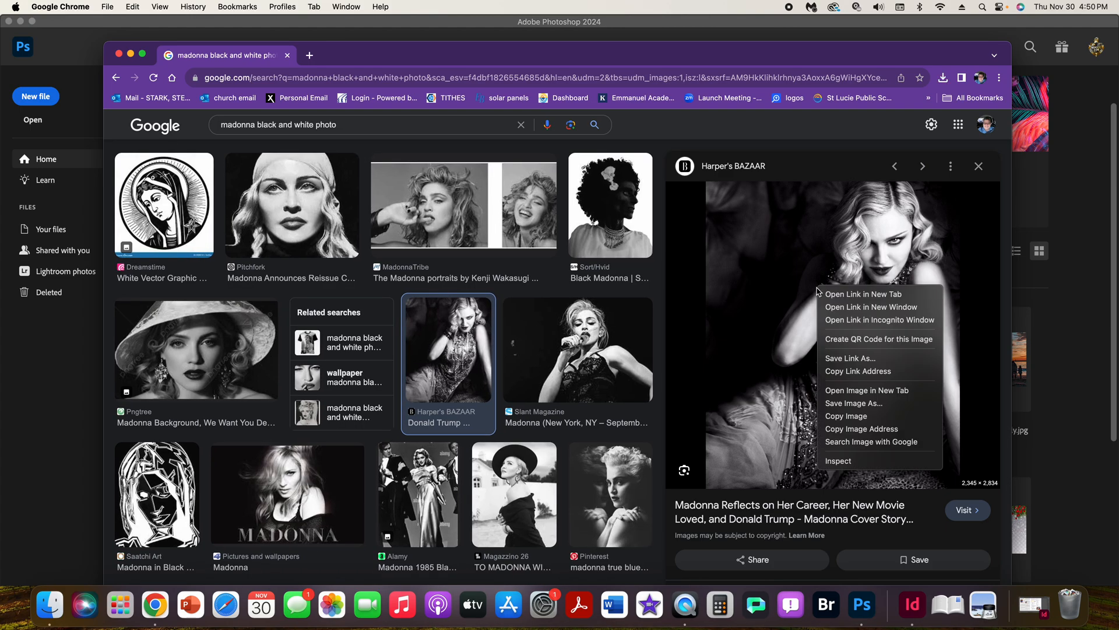
{"action": "left_click", "coordinate": [879, 403]}
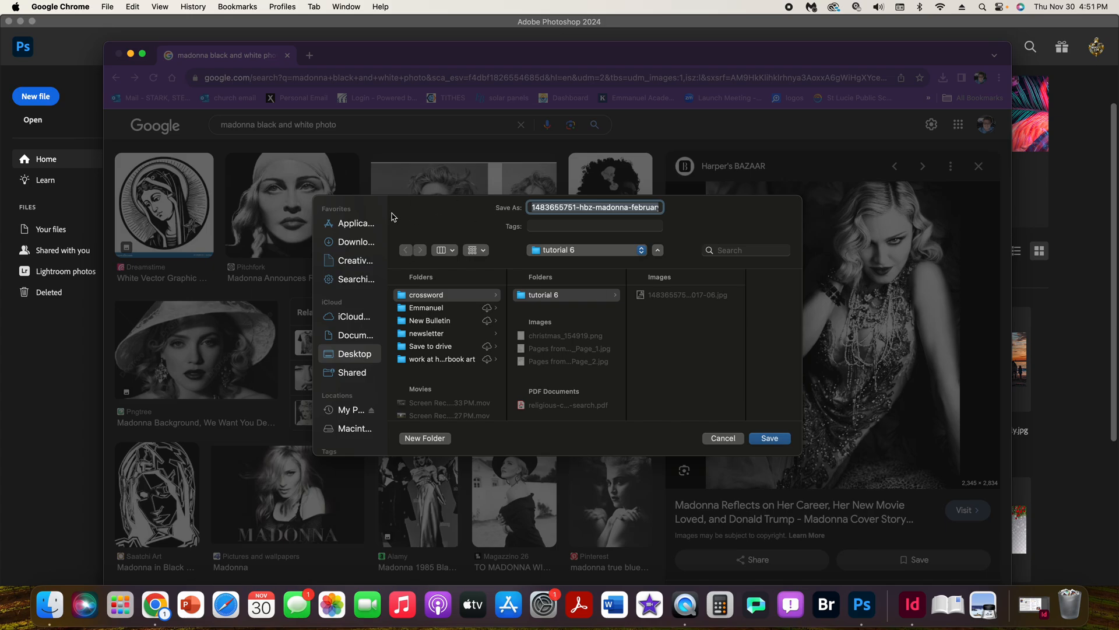
{"action": "key", "text": "Return"}
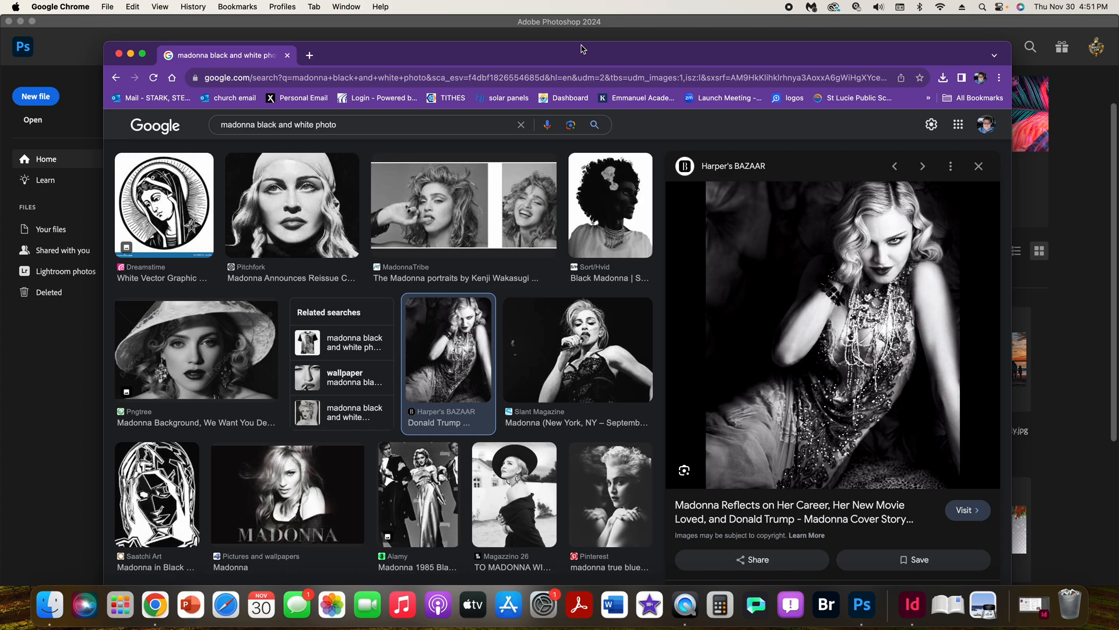
{"action": "left_click_drag", "start_coordinate": [592, 55], "coordinate": [0, 55]}
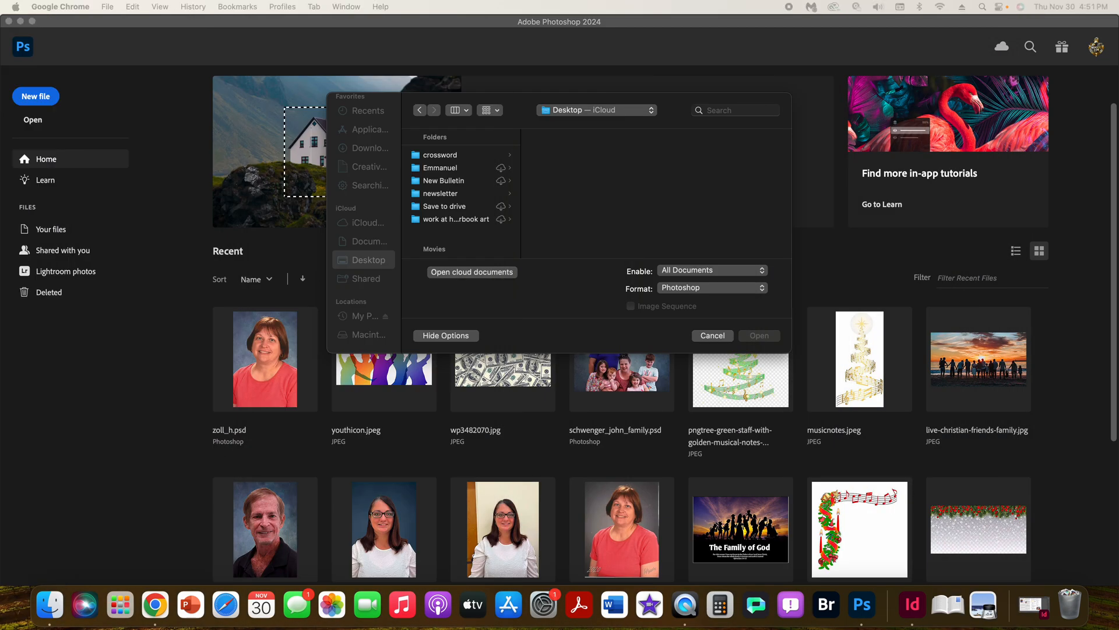
Open the saved Madonna JPEG from the tutorial 6 folder inside the crossword folder in Photoshop
{"action": "left_click", "coordinate": [448, 158]}
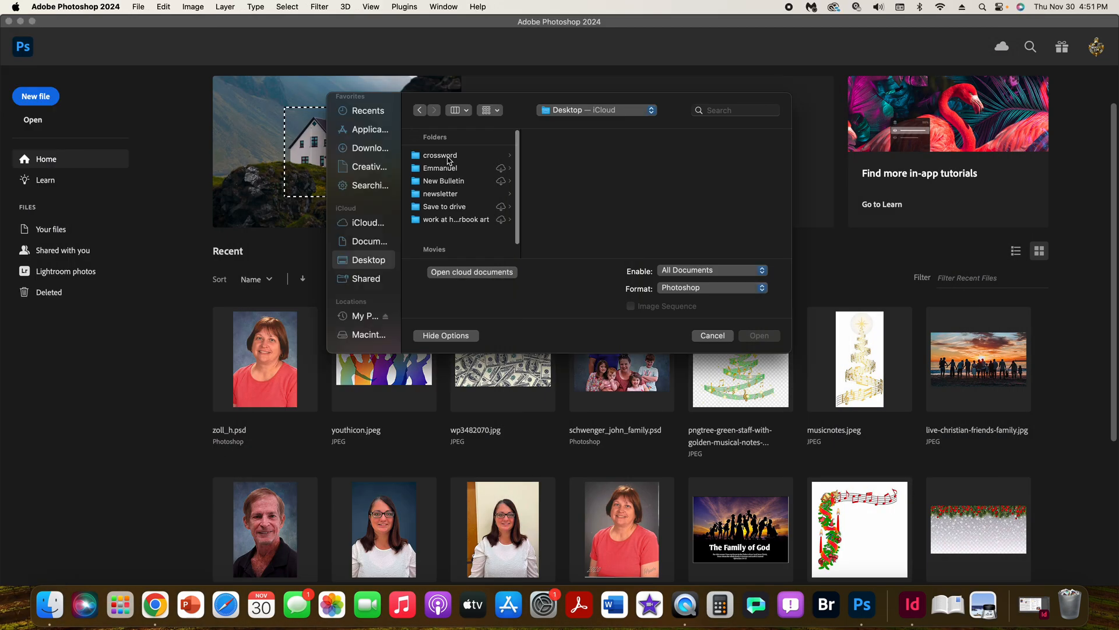
{"action": "left_click", "coordinate": [449, 157]}
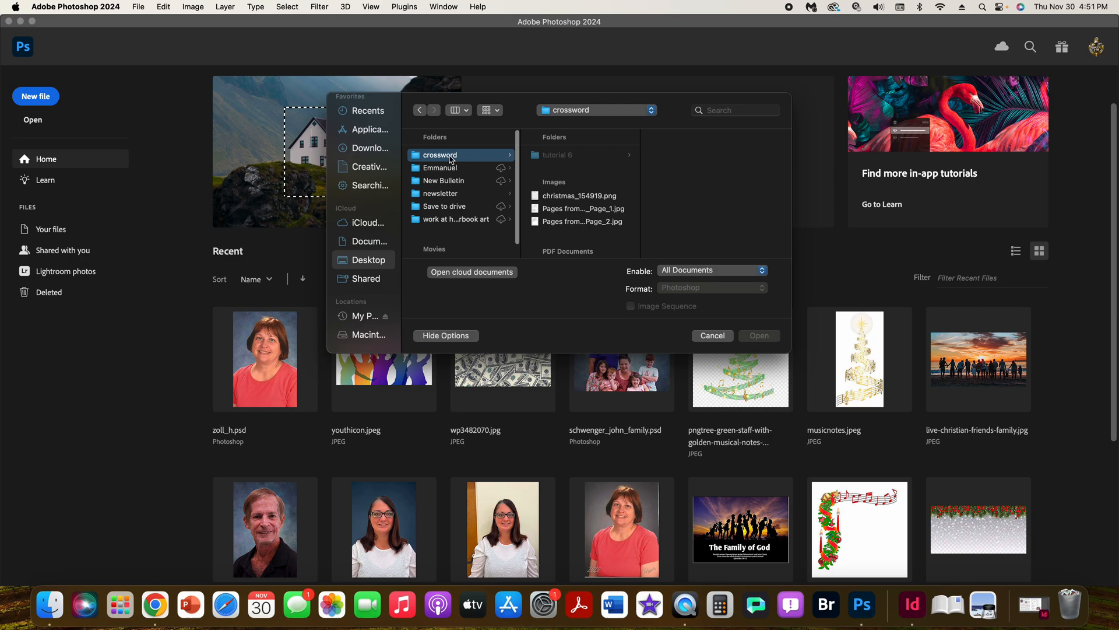
{"action": "left_click", "coordinate": [562, 155]}
{"action": "left_click", "coordinate": [699, 155]}
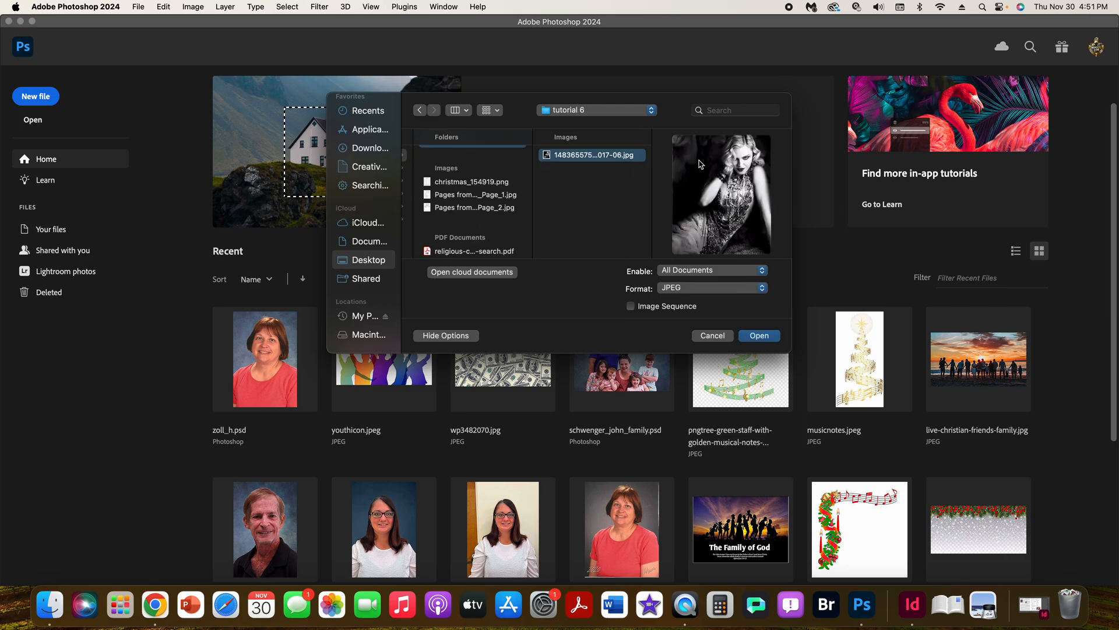
{"action": "left_click", "coordinate": [773, 340]}
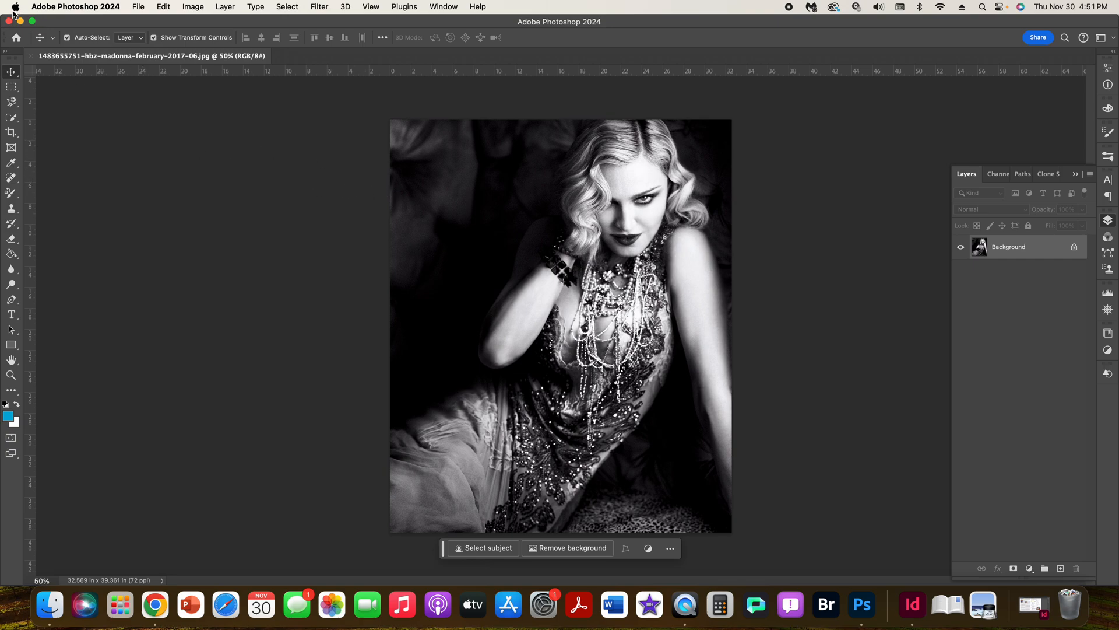
Set the Crop tool to W x H x Resolution with 4 in by 4 in at 300 px/in, and undo a trial crop
{"action": "left_click", "coordinate": [12, 135]}
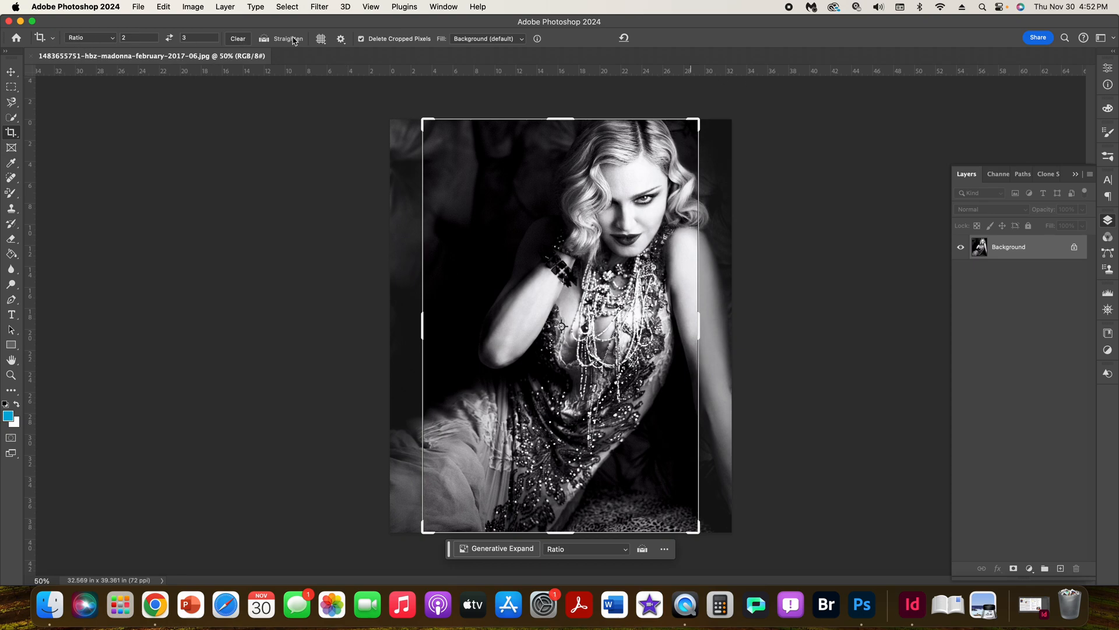
{"action": "left_click", "coordinate": [113, 39]}
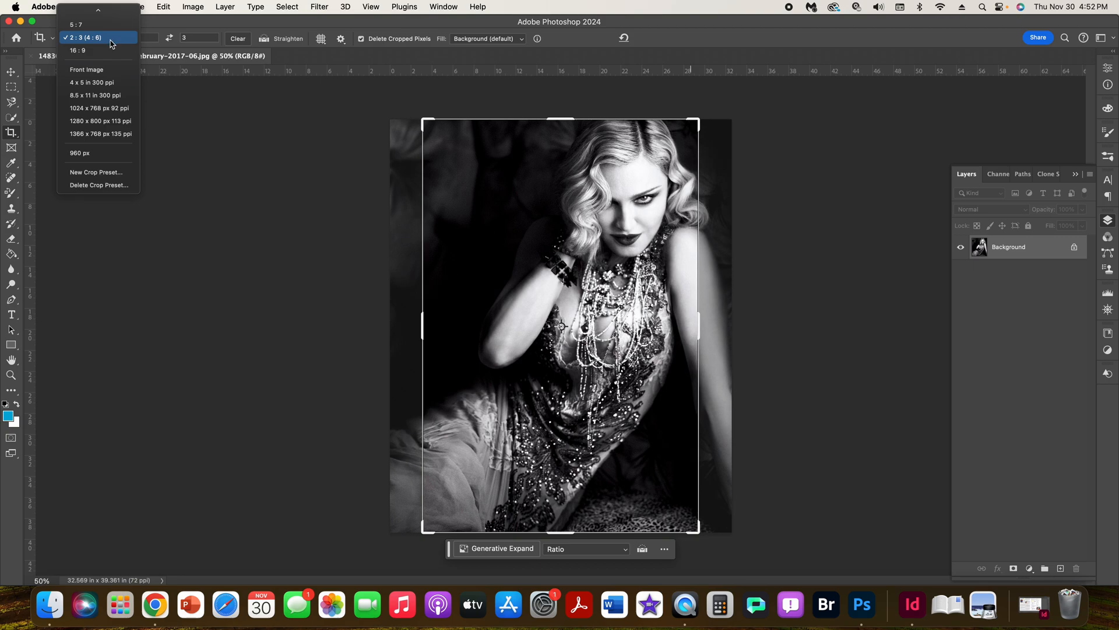
{"action": "mouse_move", "coordinate": [97, 10]}
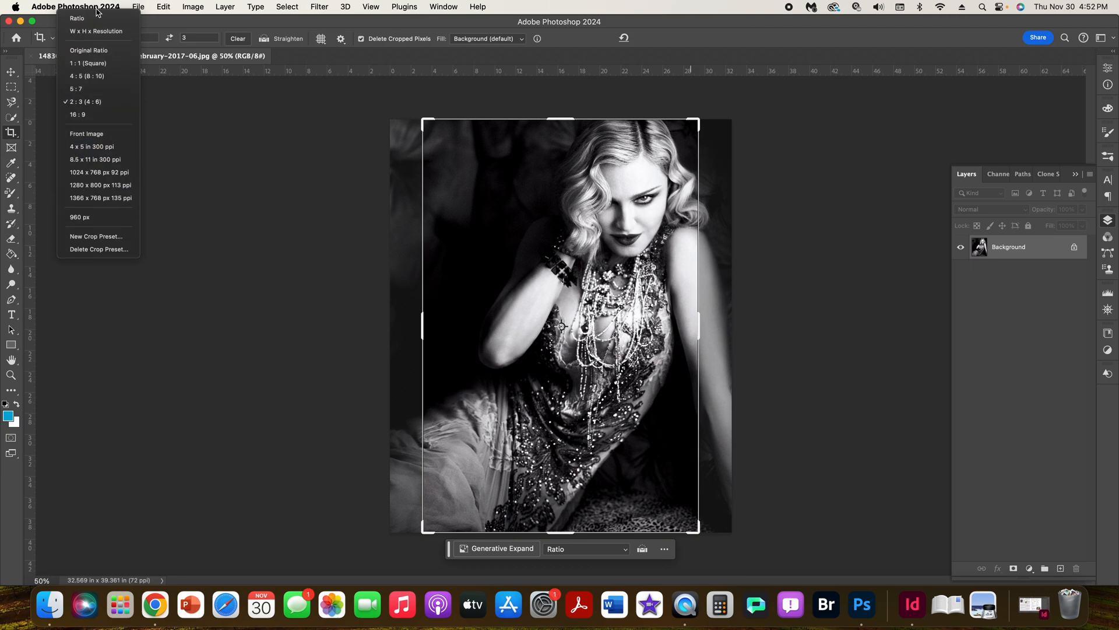
{"action": "left_click", "coordinate": [113, 39]}
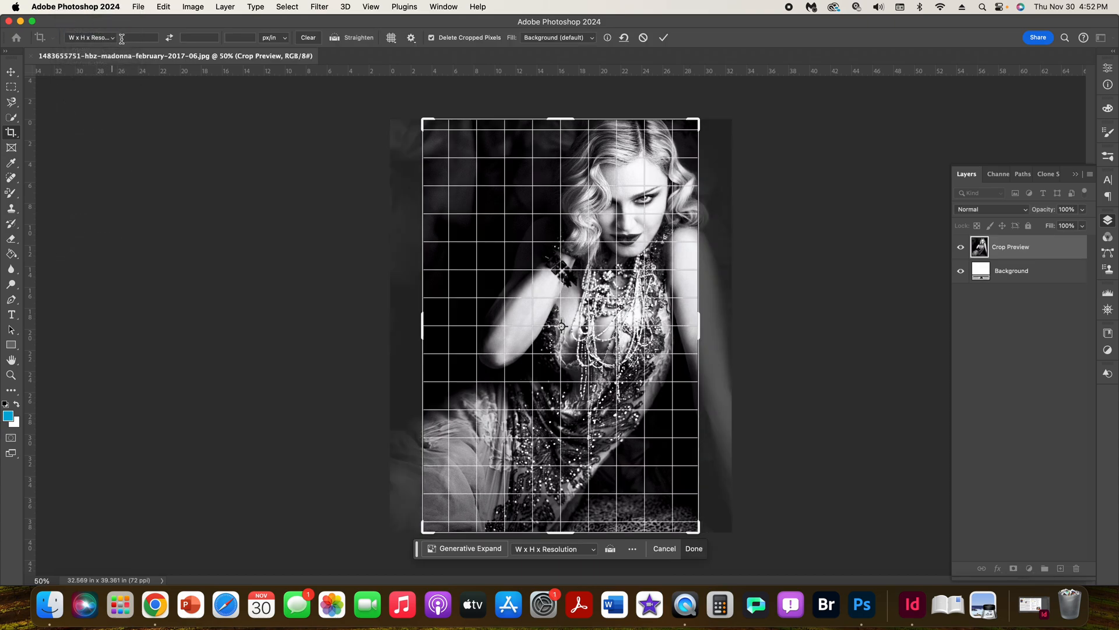
{"action": "left_click", "coordinate": [123, 39]}
{"action": "type", "text": "4"}
{"action": "type", "text": "4"}
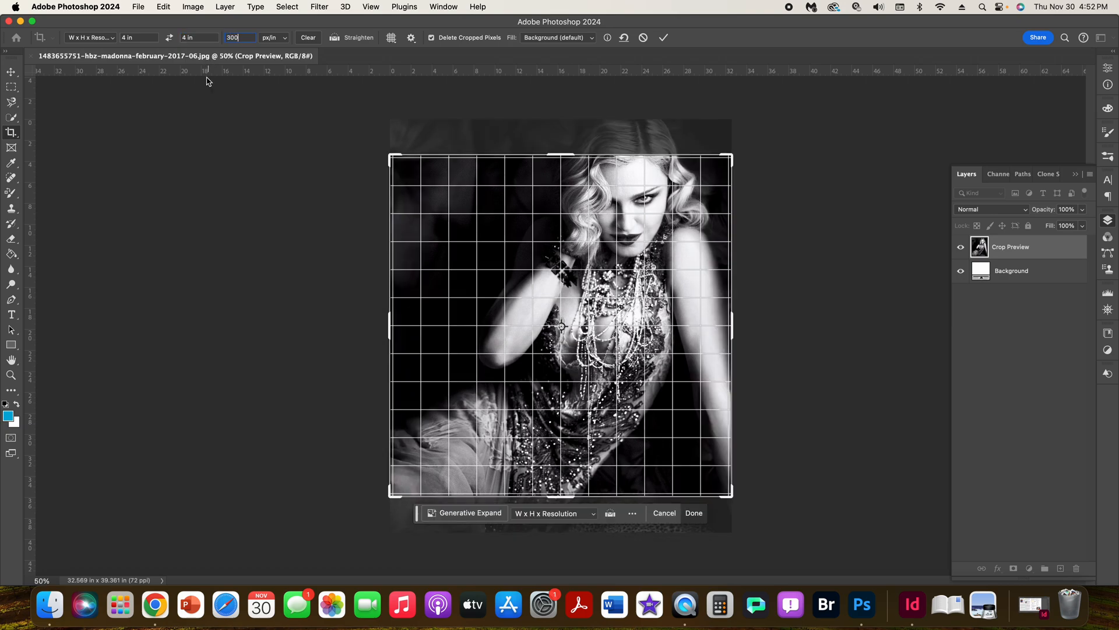
{"action": "key", "text": "Return"}
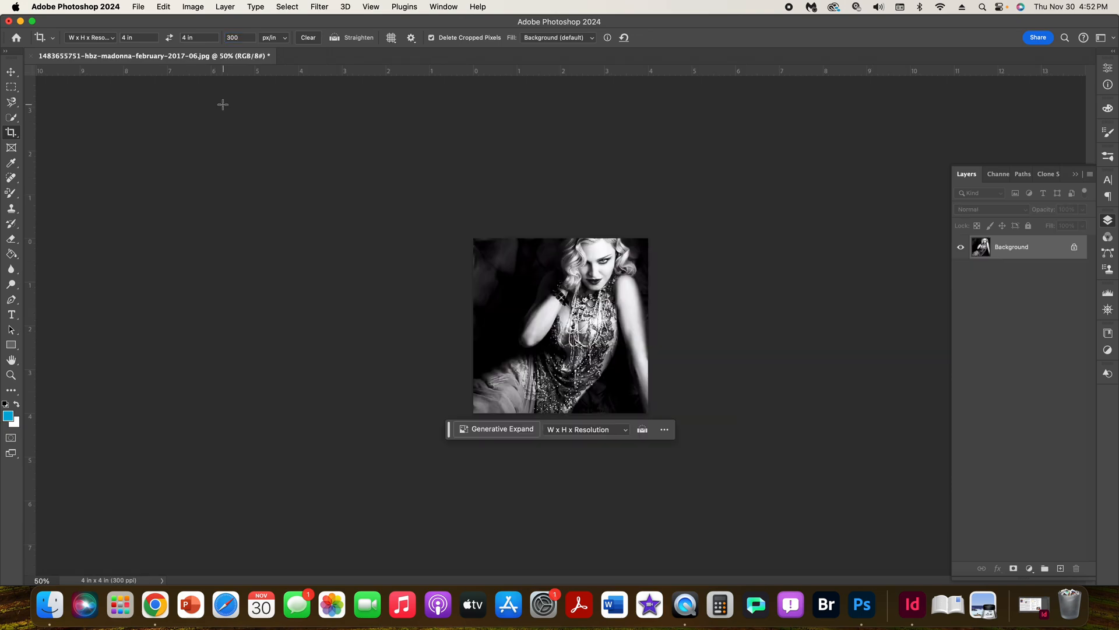
{"action": "key", "text": "super+z"}
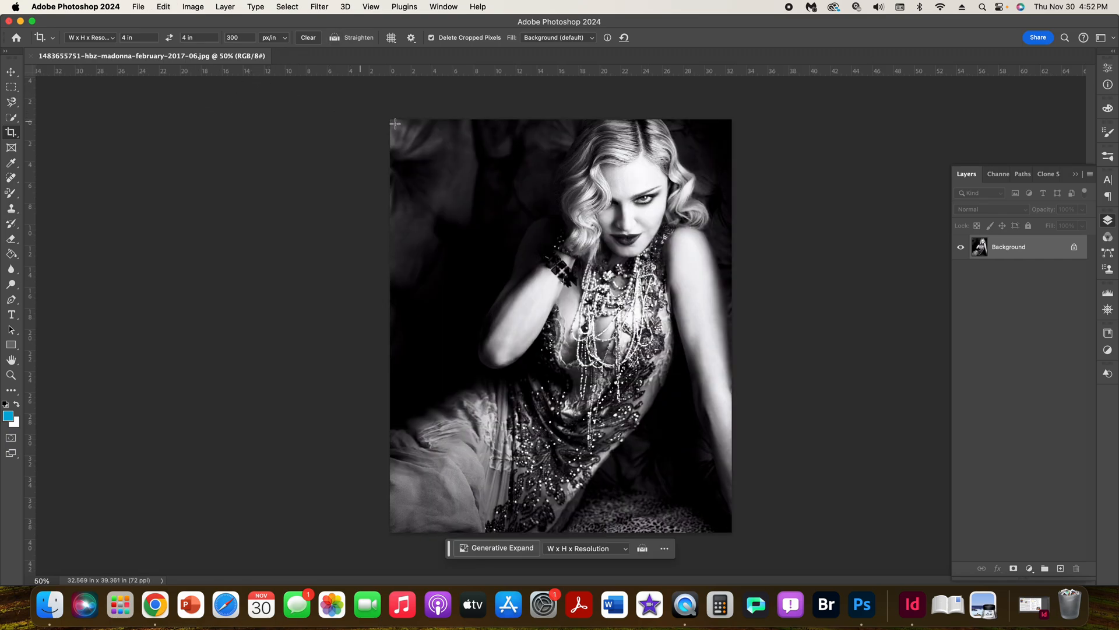
Crop the photo with a reduced, repositioned square frame around Madonna's head, shoulders and necklaces, and fit the result to the screen
{"action": "left_click", "coordinate": [424, 147]}
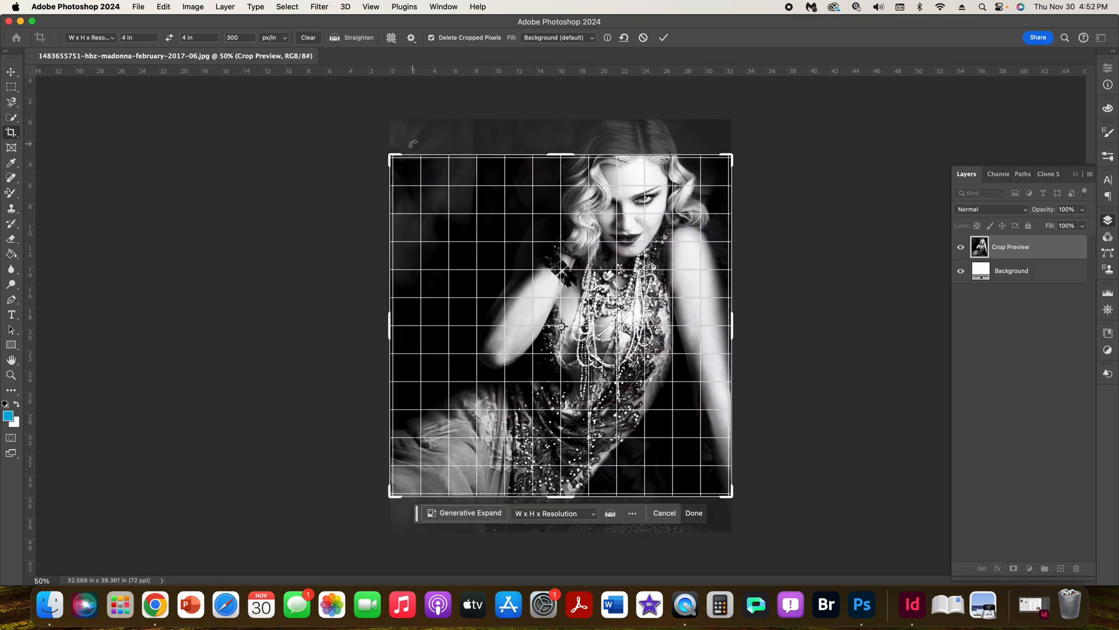
{"action": "left_click_drag", "start_coordinate": [542, 234], "coordinate": [542, 274]}
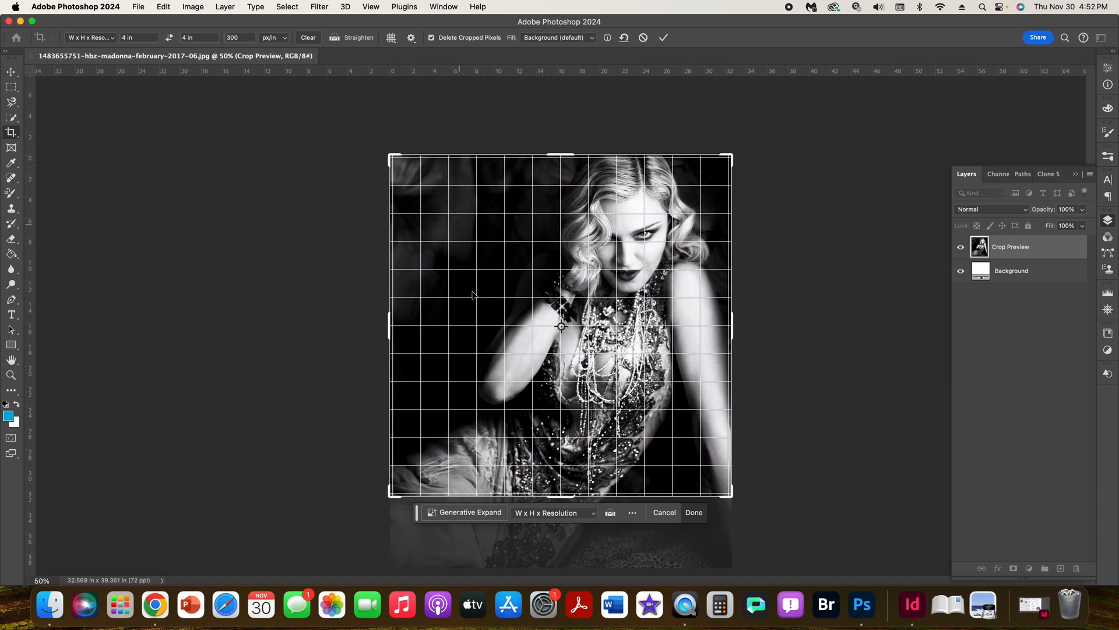
{"action": "left_click_drag", "start_coordinate": [390, 496], "coordinate": [436, 404]}
{"action": "left_click_drag", "start_coordinate": [515, 385], "coordinate": [518, 377]}
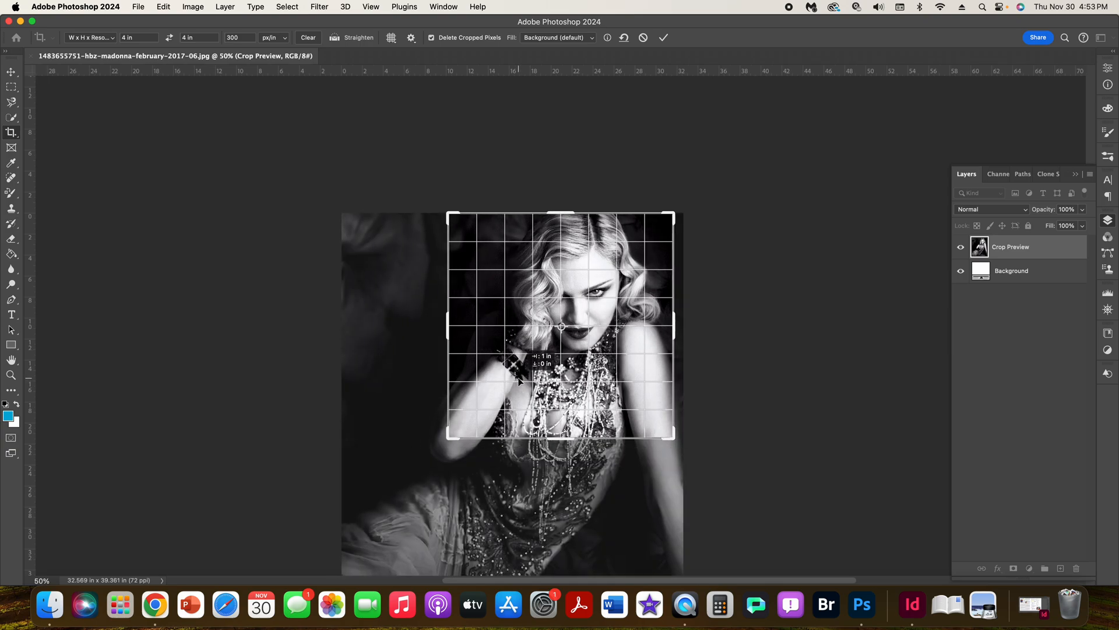
{"action": "scroll", "coordinate": [244, 326], "scroll_direction": "left", "scroll_amount": 2}
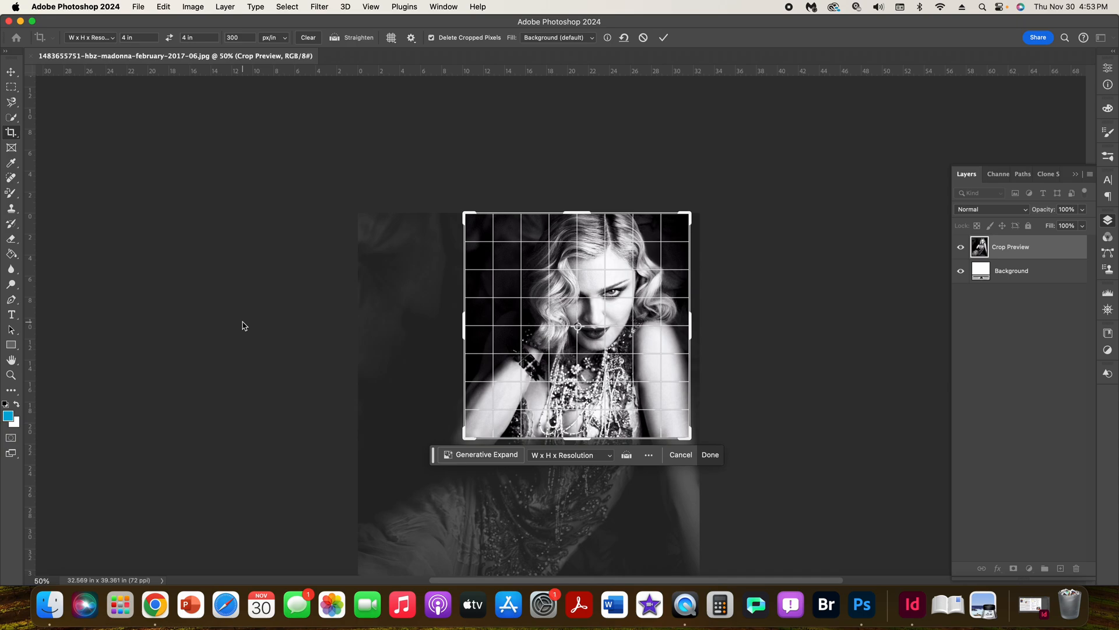
{"action": "scroll", "coordinate": [418, 375], "scroll_direction": "right", "scroll_amount": 4}
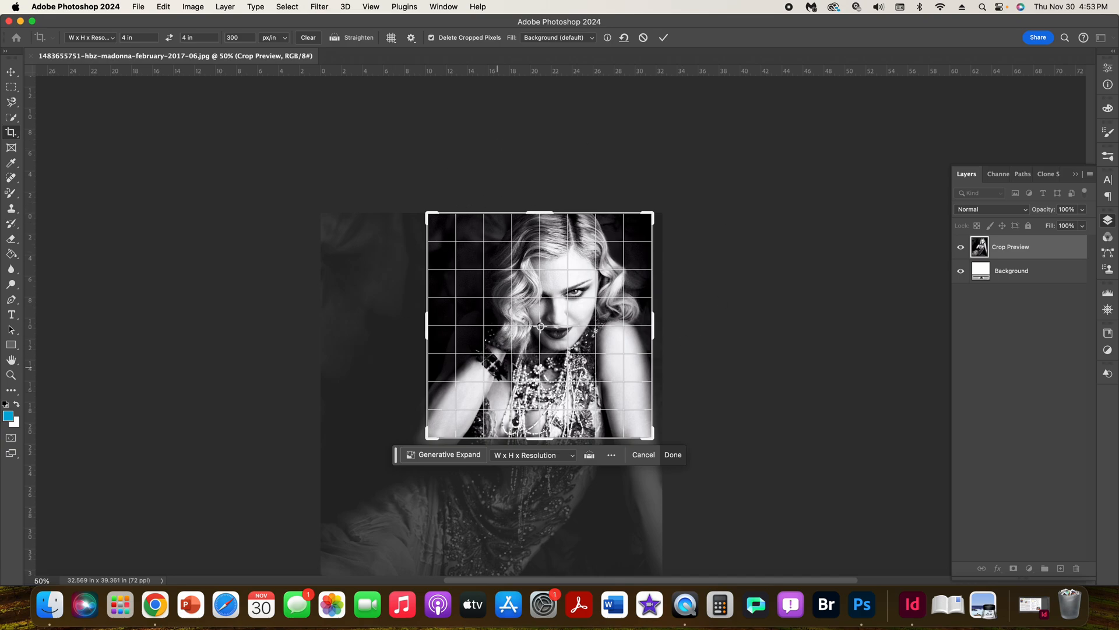
{"action": "scroll", "coordinate": [488, 363], "scroll_direction": "left", "scroll_amount": 2}
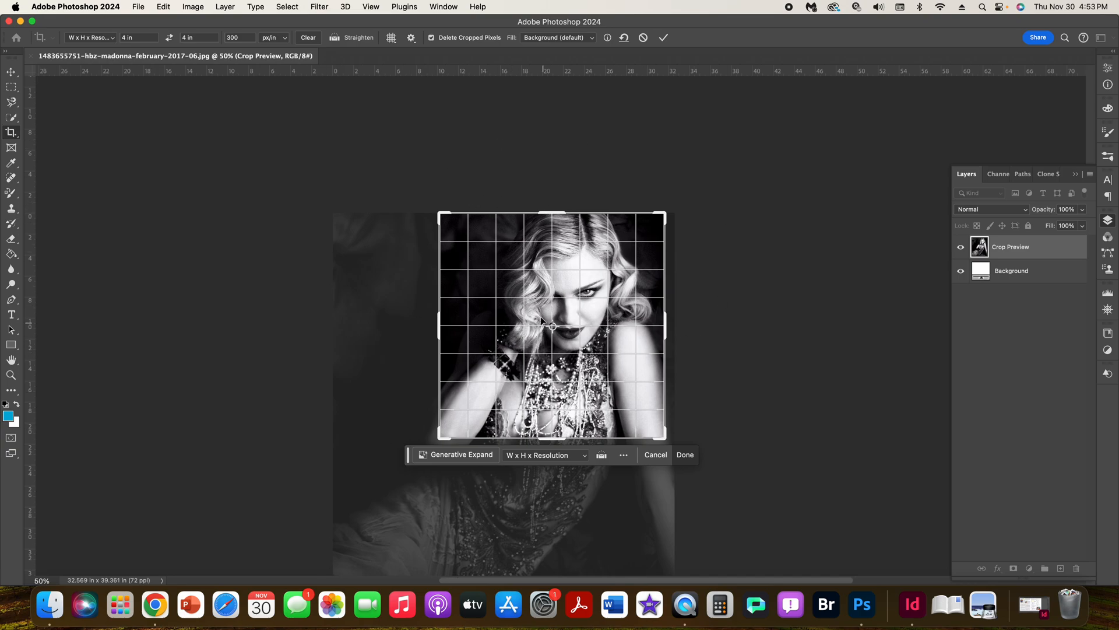
{"action": "key", "text": "Return"}
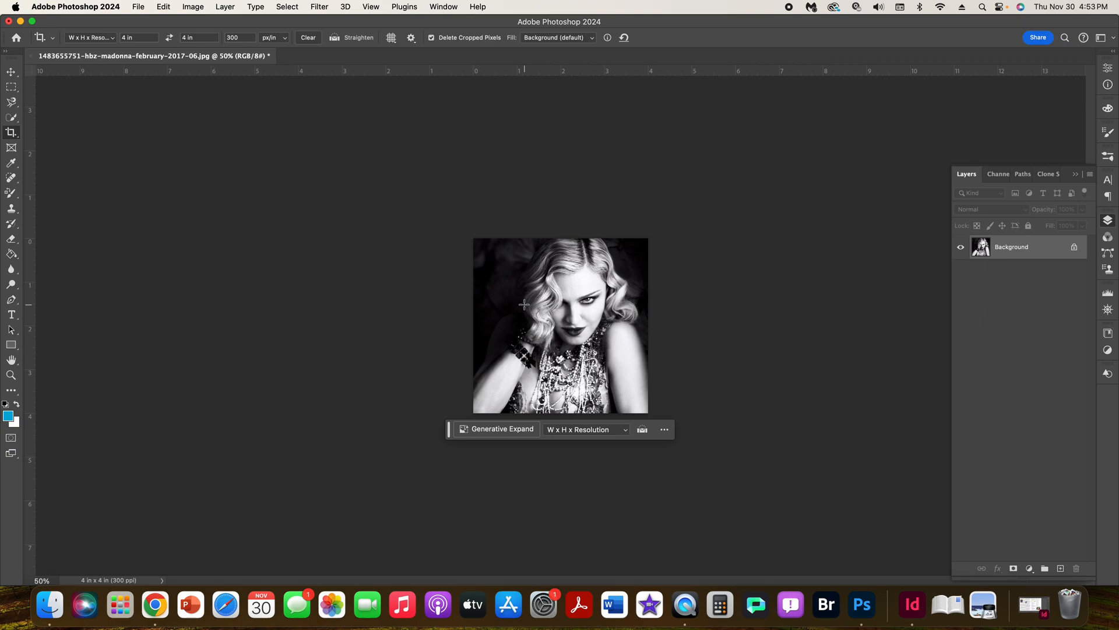
{"action": "key", "text": "super+0"}
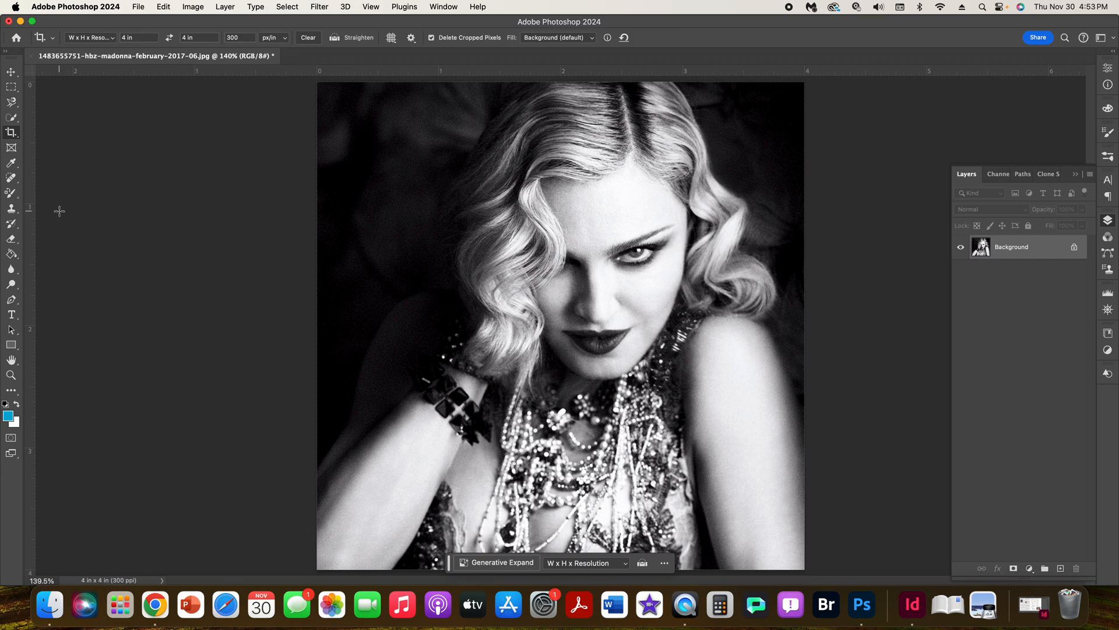
Duplicate the Background layer, name the copy original, and hide the Background layer
{"action": "left_click", "coordinate": [11, 72]}
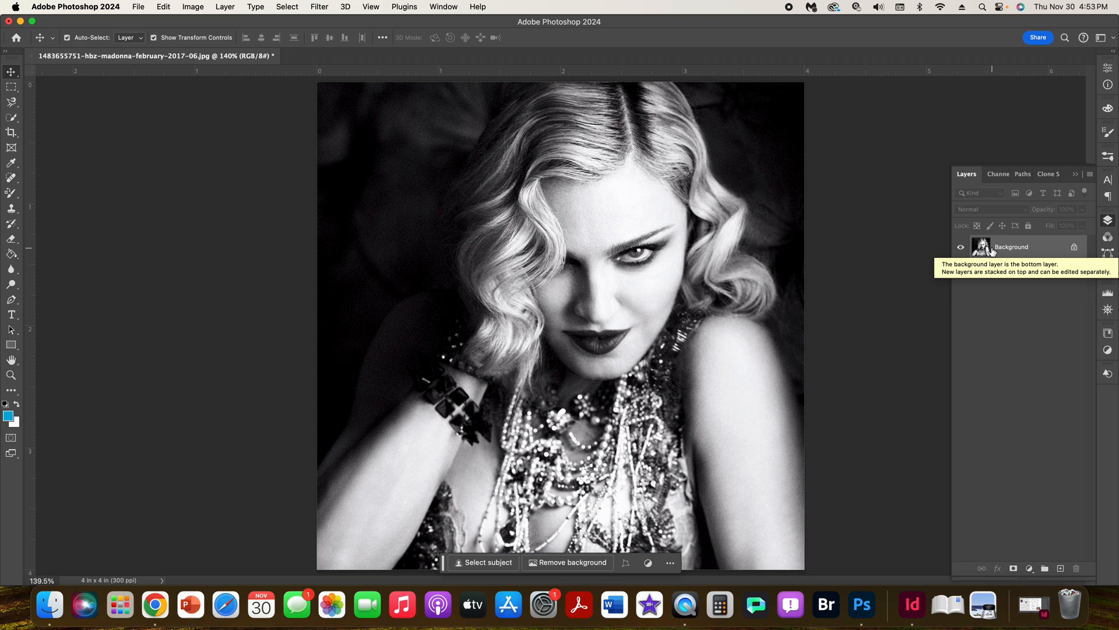
{"action": "key", "text": "super+j"}
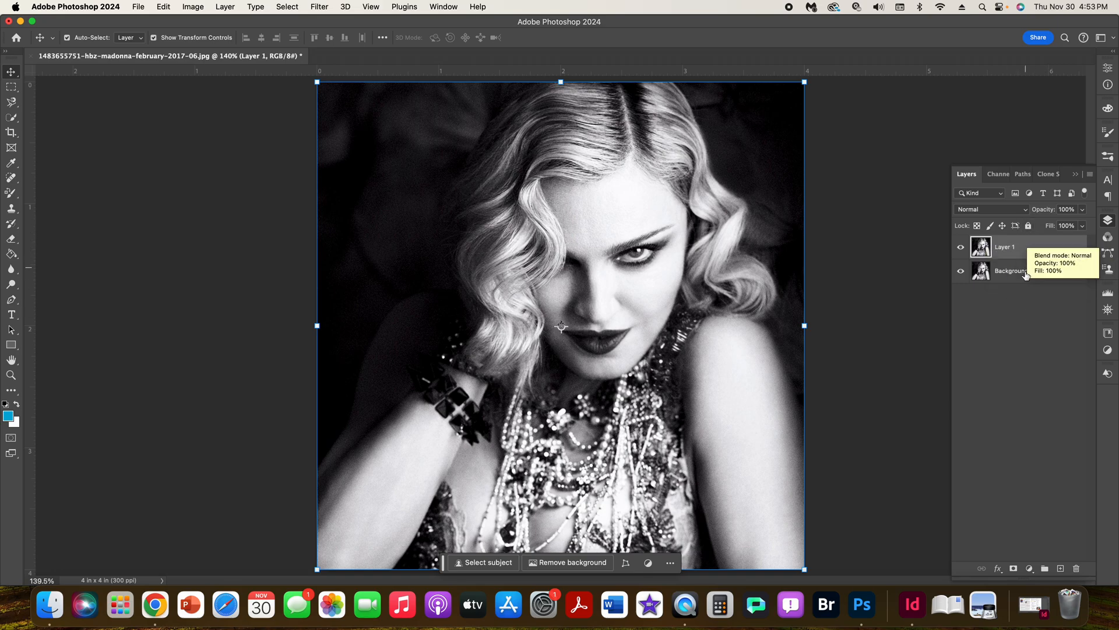
{"action": "double_click", "coordinate": [1003, 247]}
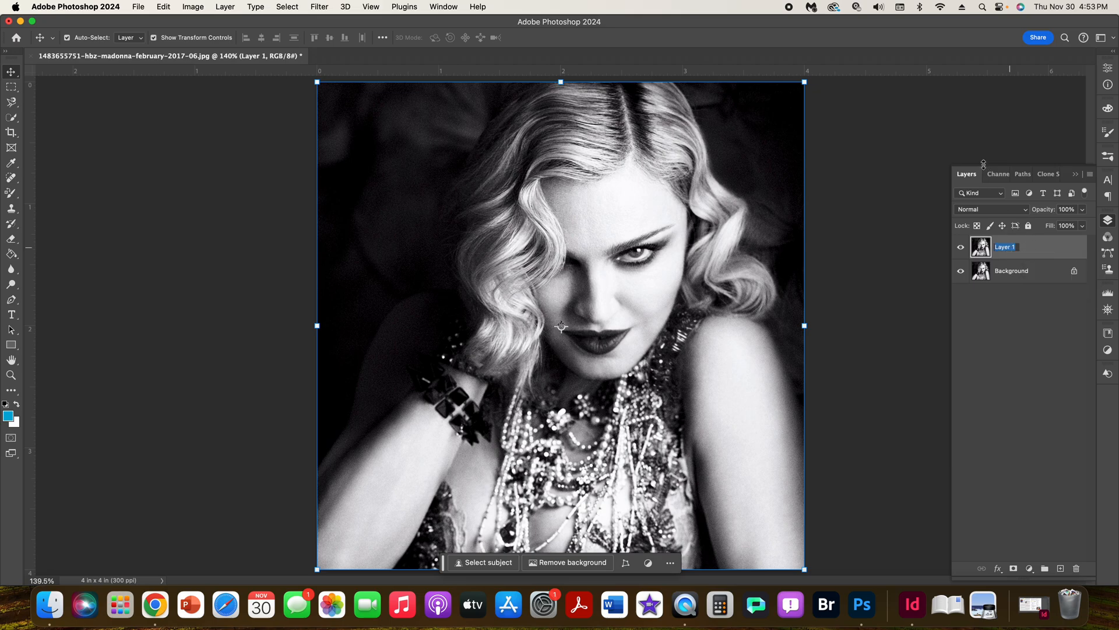
{"action": "type", "text": "original"}
{"action": "key", "text": "Return"}
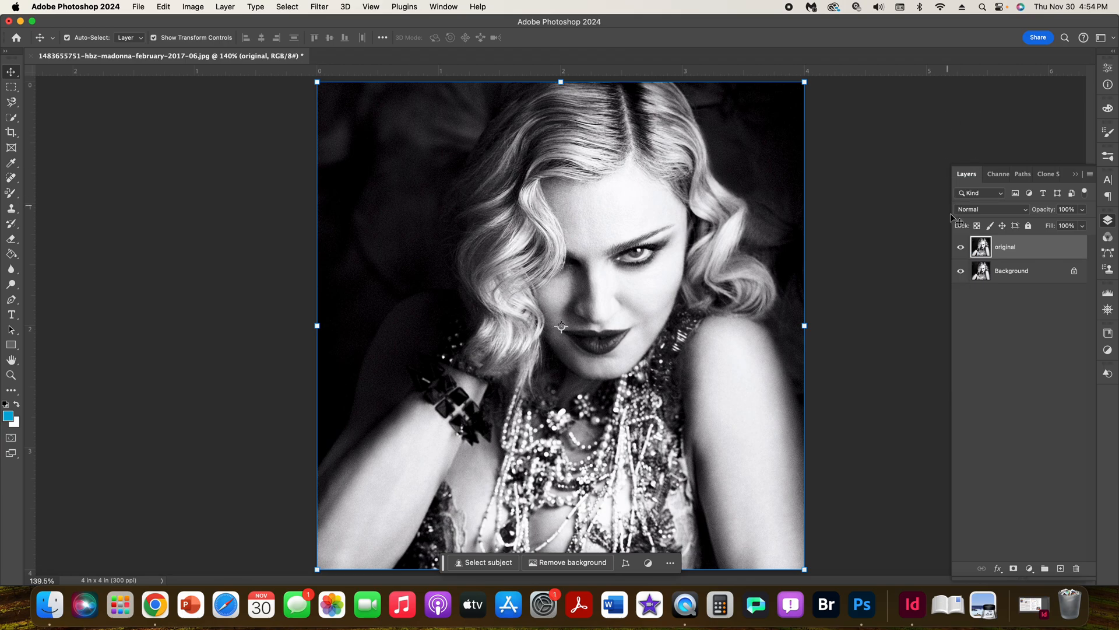
{"action": "left_click", "coordinate": [961, 270]}
{"action": "left_click", "coordinate": [448, 9]}
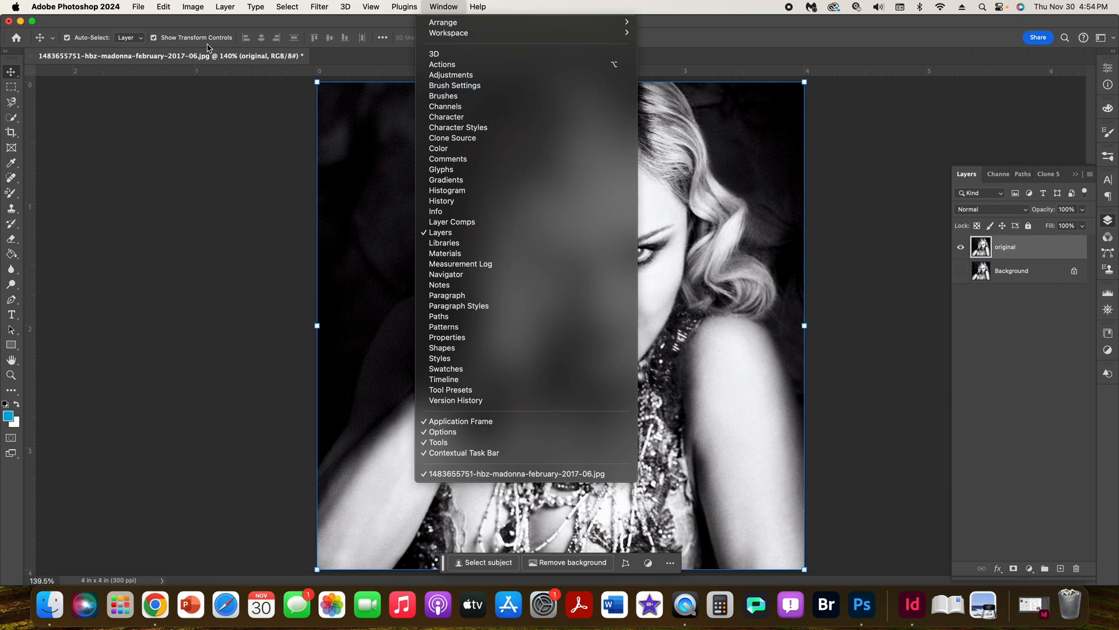
{"action": "left_click", "coordinate": [119, 127]}
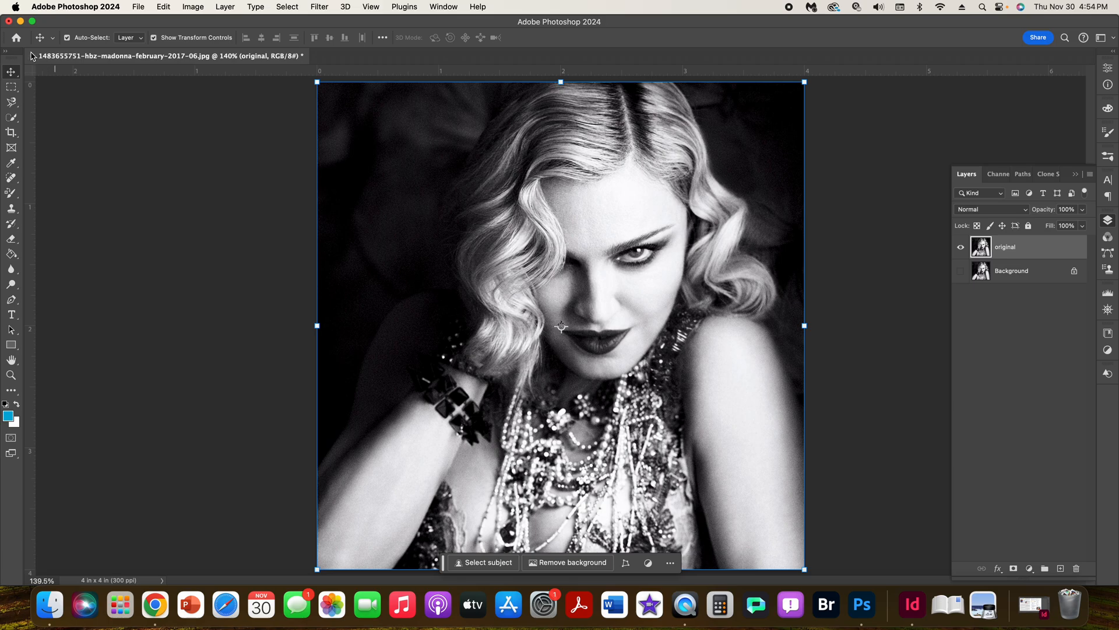
Select Madonna's whole figure on the original layer with the Quick Selection Tool
{"action": "left_click", "coordinate": [11, 120]}
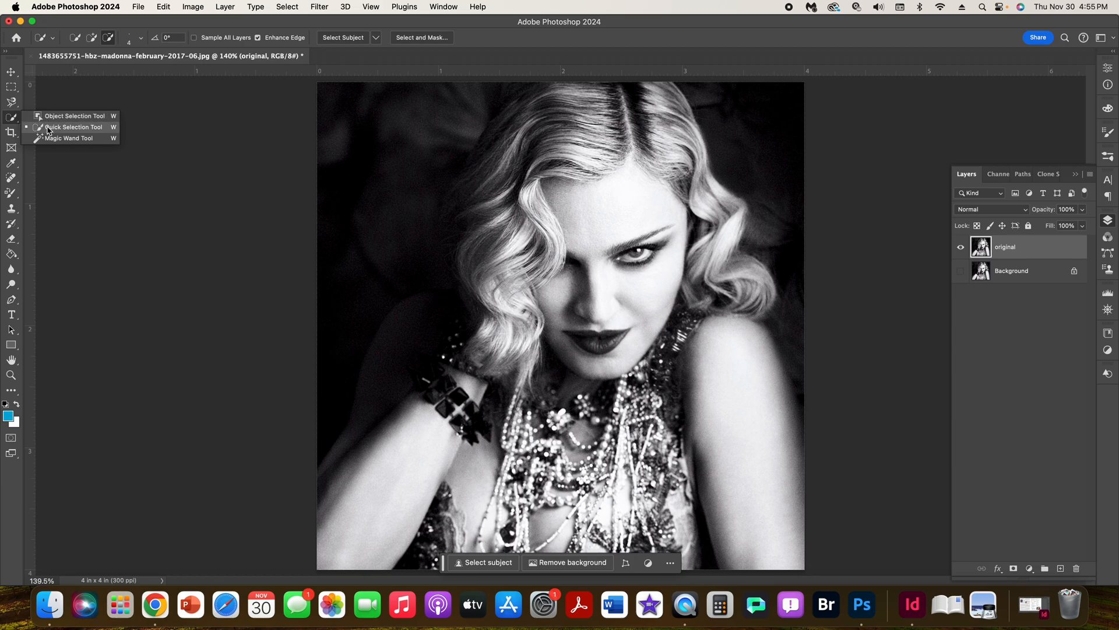
{"action": "left_click", "coordinate": [48, 127]}
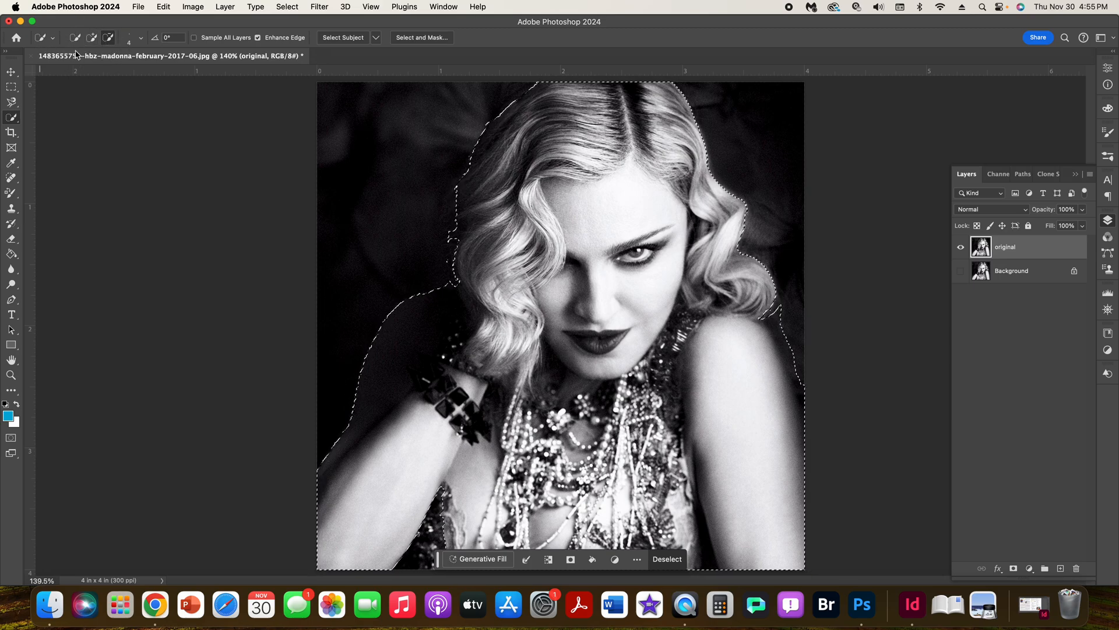
Set the Quick Selection Tool to subtract from the selection with a brush spacing of 1%
{"action": "left_click", "coordinate": [108, 39]}
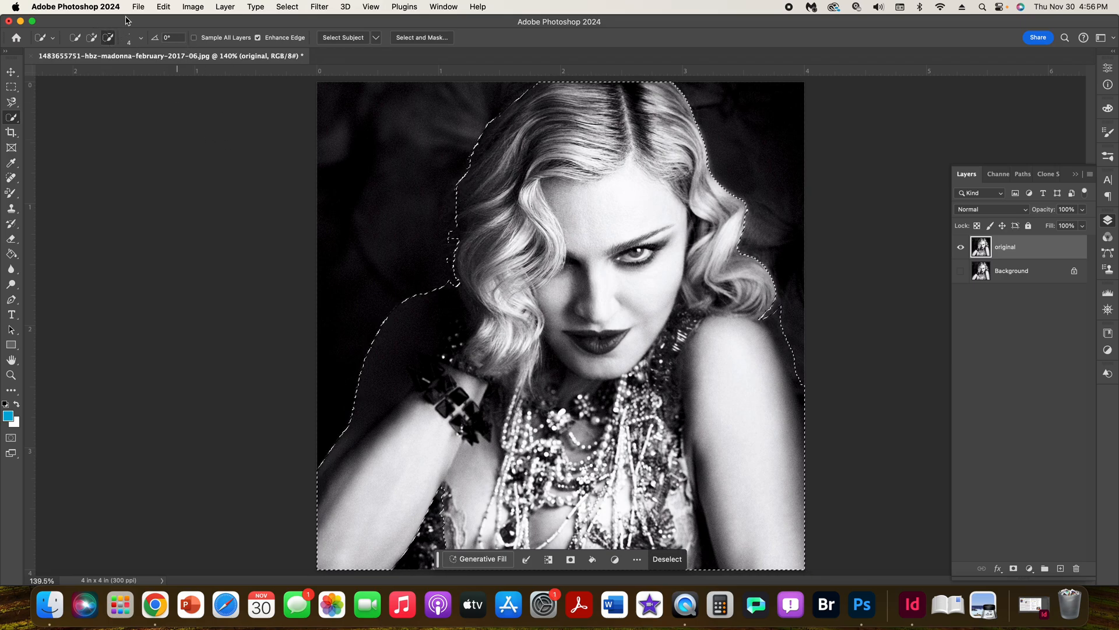
{"action": "left_click", "coordinate": [140, 39]}
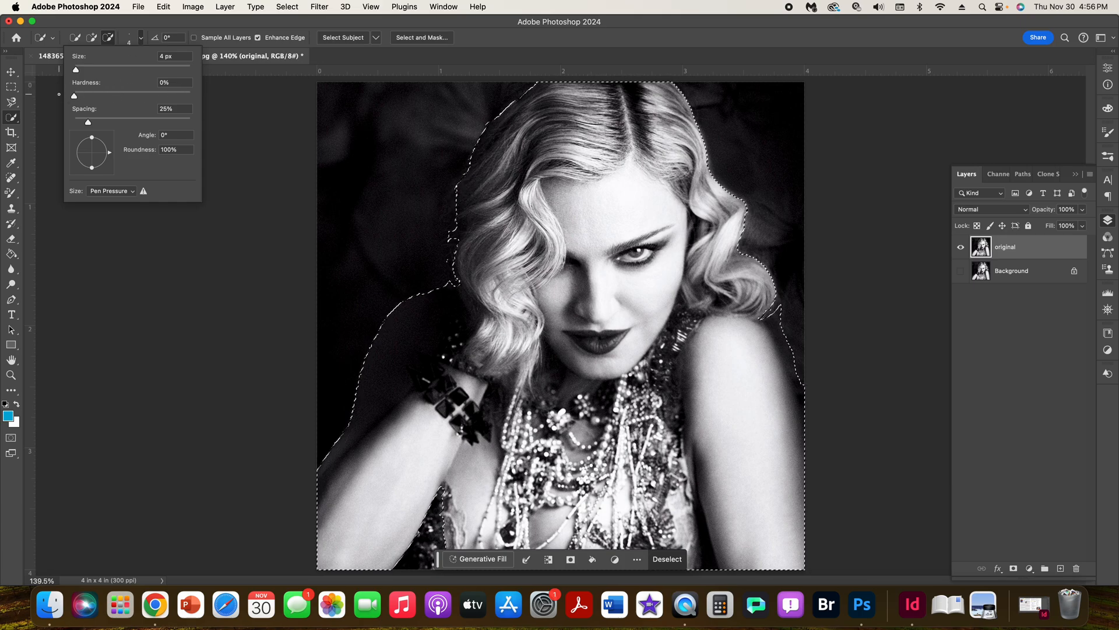
{"action": "left_click_drag", "start_coordinate": [88, 123], "coordinate": [11, 124]}
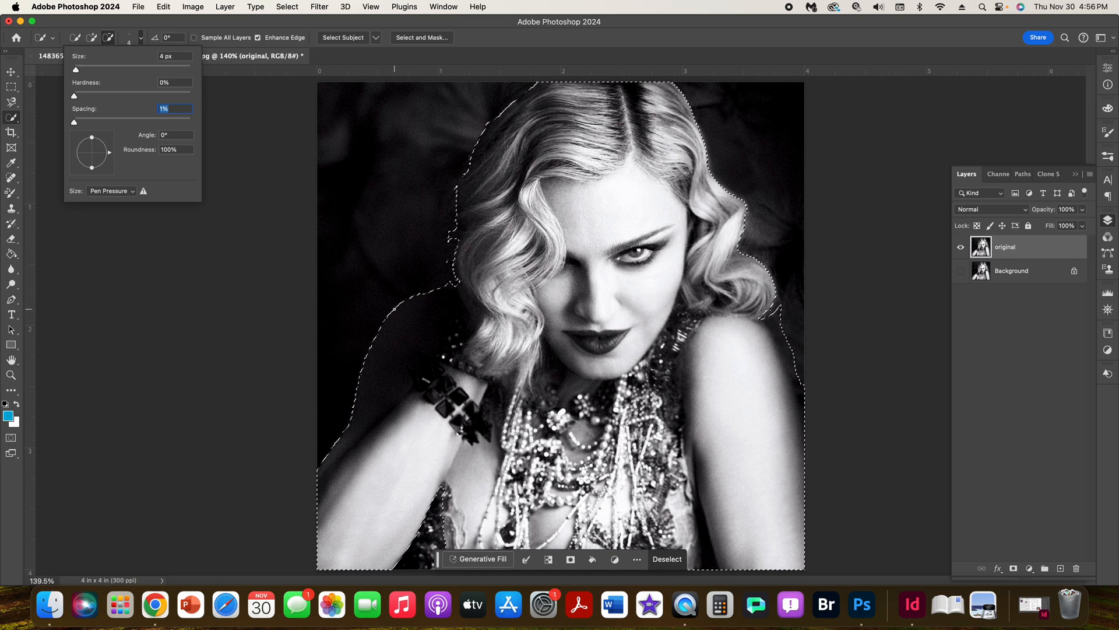
{"action": "left_click", "coordinate": [394, 309]}
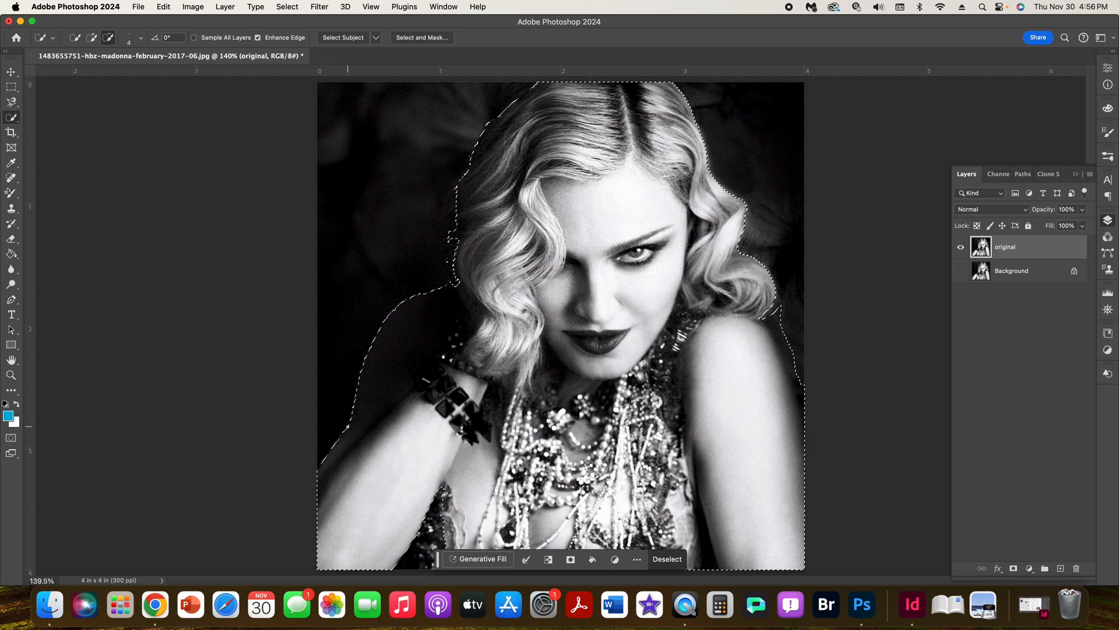
Subtract the dark background area between the hair and the raised arm from the selection, undoing the first attempt
{"action": "left_click", "coordinate": [364, 379]}
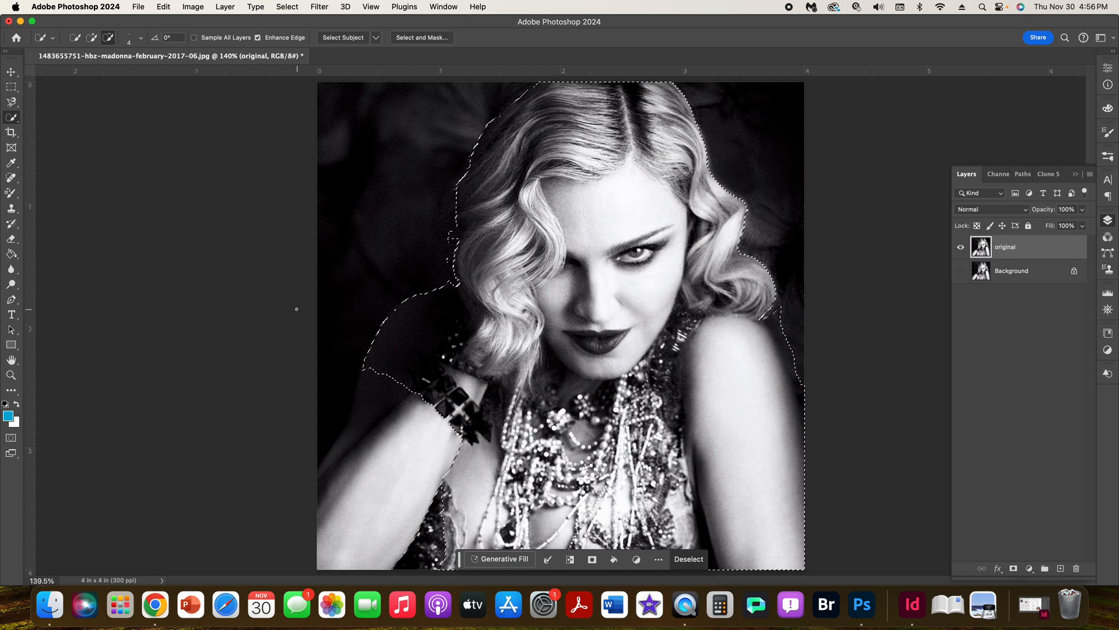
{"action": "key", "text": "super+z"}
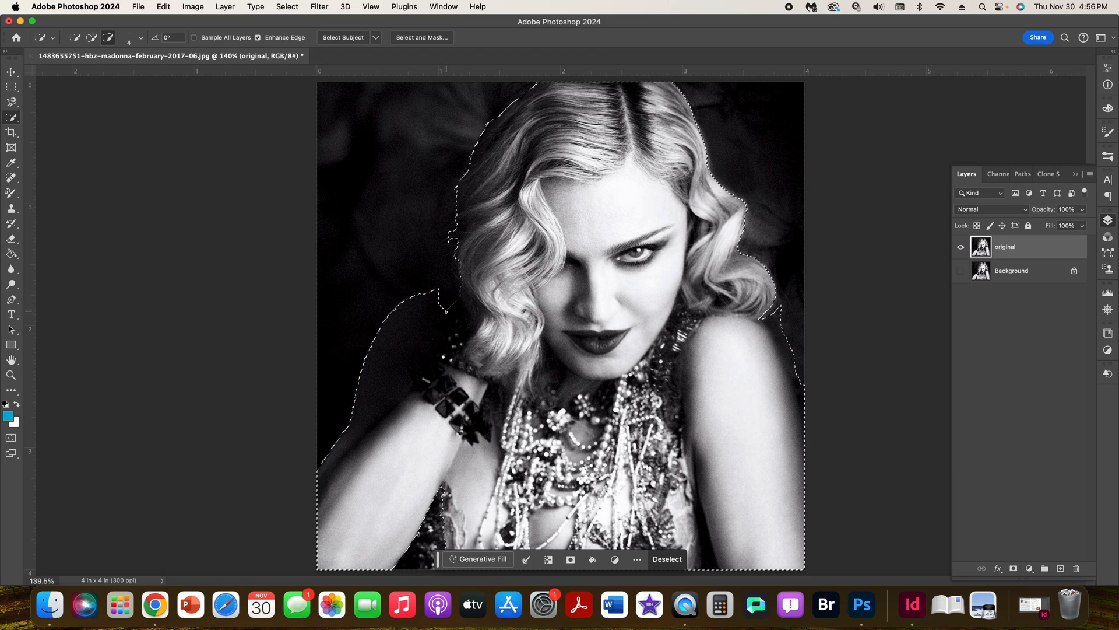
{"action": "mouse_move", "coordinate": [446, 306]}
{"action": "left_mouse_down"}
{"action": "mouse_move", "coordinate": [427, 291]}
{"action": "mouse_move", "coordinate": [443, 311]}
{"action": "mouse_move", "coordinate": [417, 315]}
{"action": "mouse_move", "coordinate": [434, 336]}
{"action": "mouse_move", "coordinate": [402, 317]}
{"action": "mouse_move", "coordinate": [410, 295]}
{"action": "mouse_move", "coordinate": [416, 341]}
{"action": "mouse_move", "coordinate": [381, 338]}
{"action": "left_mouse_up"}
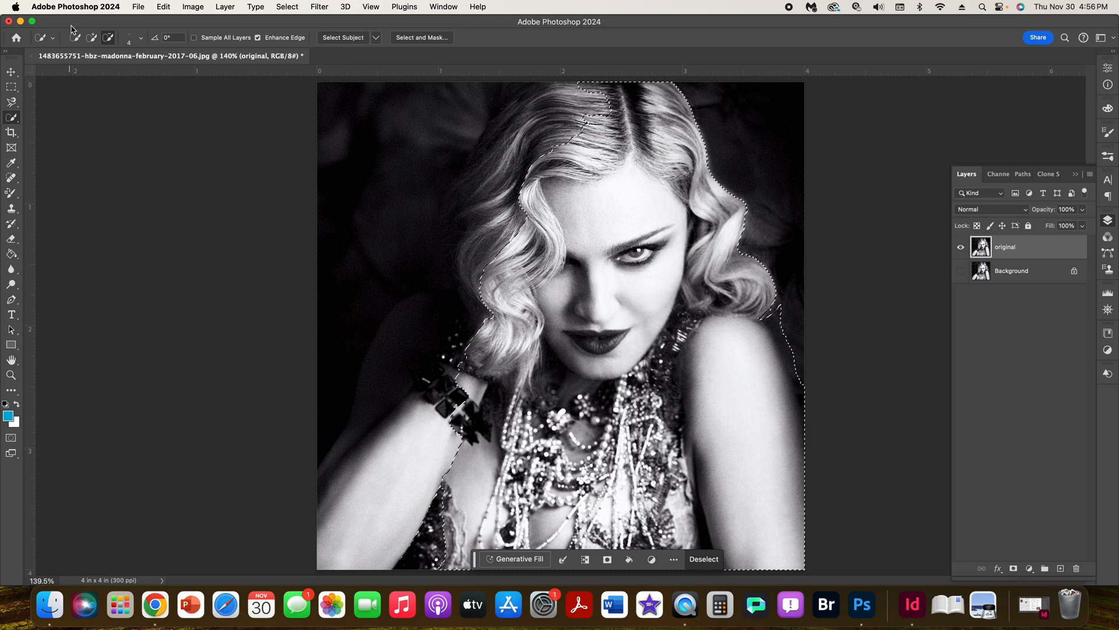
Add the raised forearm, its upper edge and the beaded bracelet back to the selection with the Quick Selection Tool
{"action": "left_click", "coordinate": [91, 37]}
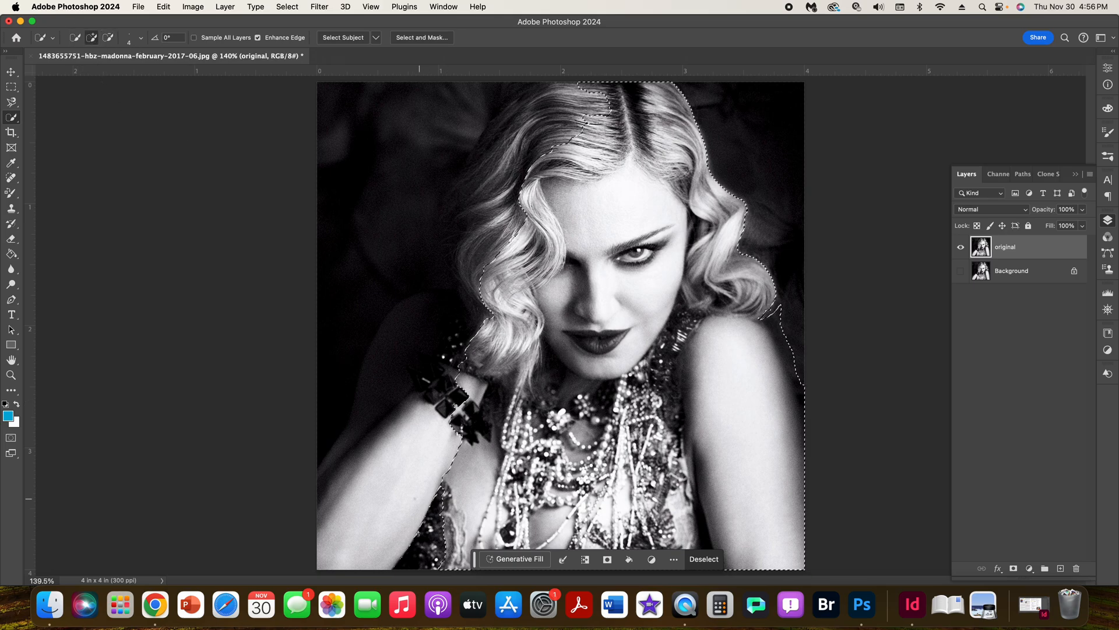
{"action": "mouse_move", "coordinate": [428, 503]}
{"action": "left_mouse_down"}
{"action": "mouse_move", "coordinate": [399, 516]}
{"action": "mouse_move", "coordinate": [415, 412]}
{"action": "left_mouse_up"}
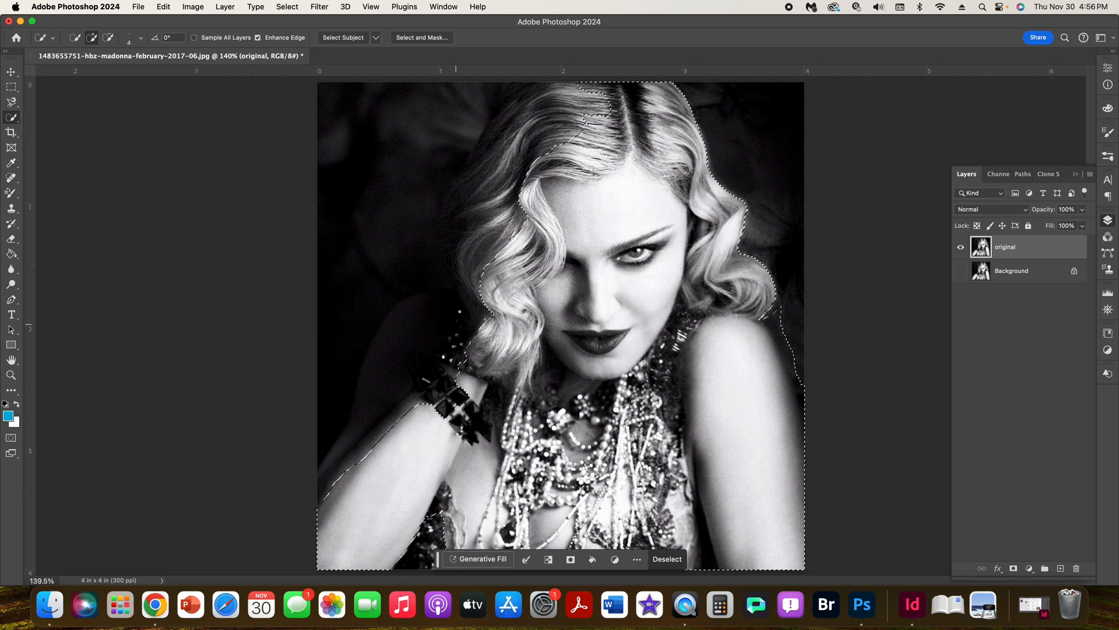
{"action": "mouse_move", "coordinate": [341, 476]}
{"action": "left_mouse_down"}
{"action": "mouse_move", "coordinate": [422, 397]}
{"action": "mouse_move", "coordinate": [404, 409]}
{"action": "left_mouse_up"}
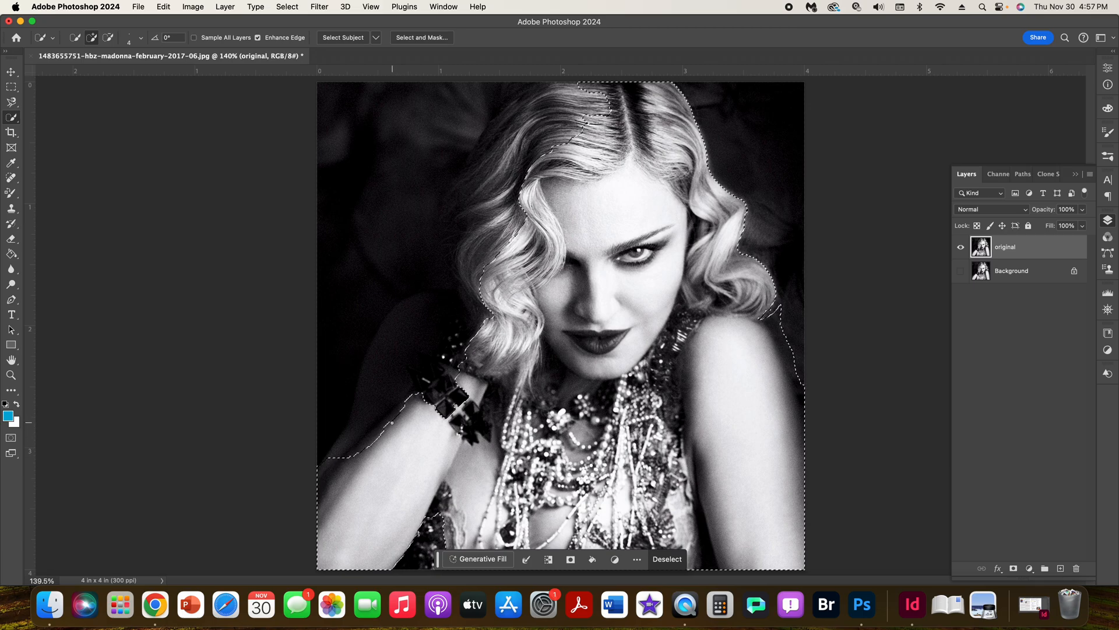
{"action": "left_click_drag", "start_coordinate": [379, 436], "coordinate": [365, 446]}
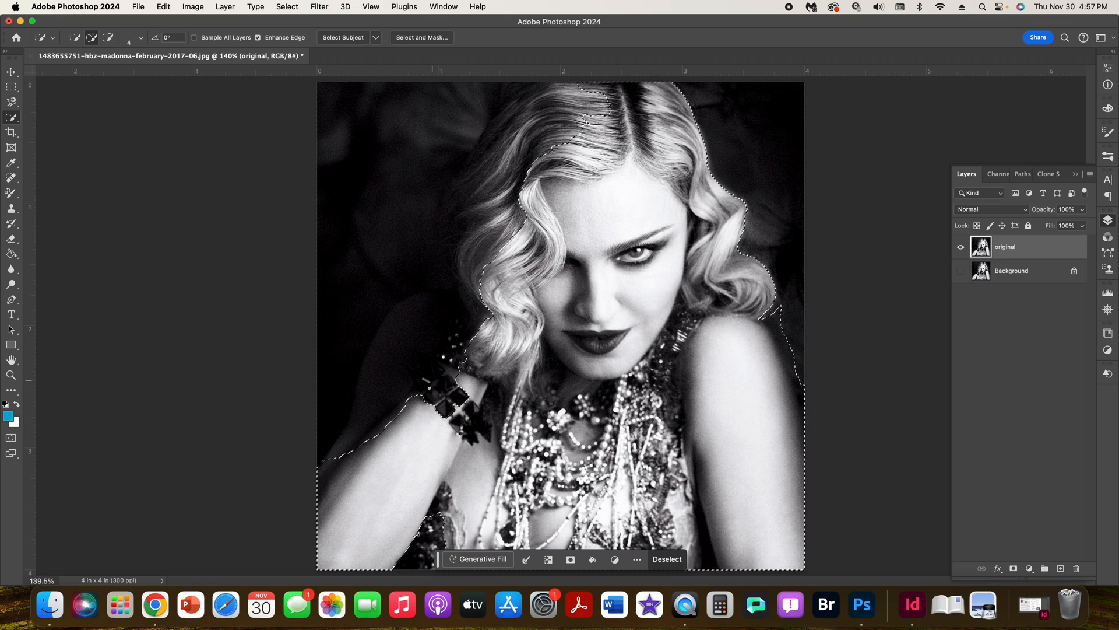
{"action": "left_click_drag", "start_coordinate": [427, 383], "coordinate": [457, 354]}
{"action": "left_click_drag", "start_coordinate": [464, 401], "coordinate": [451, 409]}
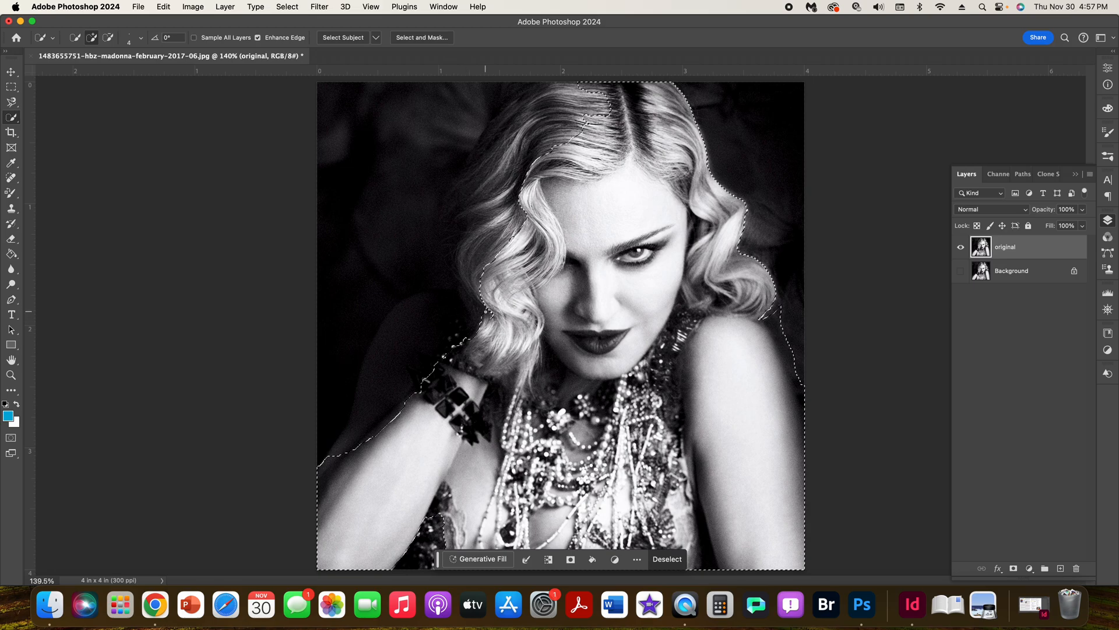
Add the wavy hair above the raised arm back to the selection, from the lower curls up to the crown
{"action": "mouse_move", "coordinate": [482, 304]}
{"action": "left_mouse_down"}
{"action": "mouse_move", "coordinate": [478, 280]}
{"action": "mouse_move", "coordinate": [484, 306]}
{"action": "left_mouse_up"}
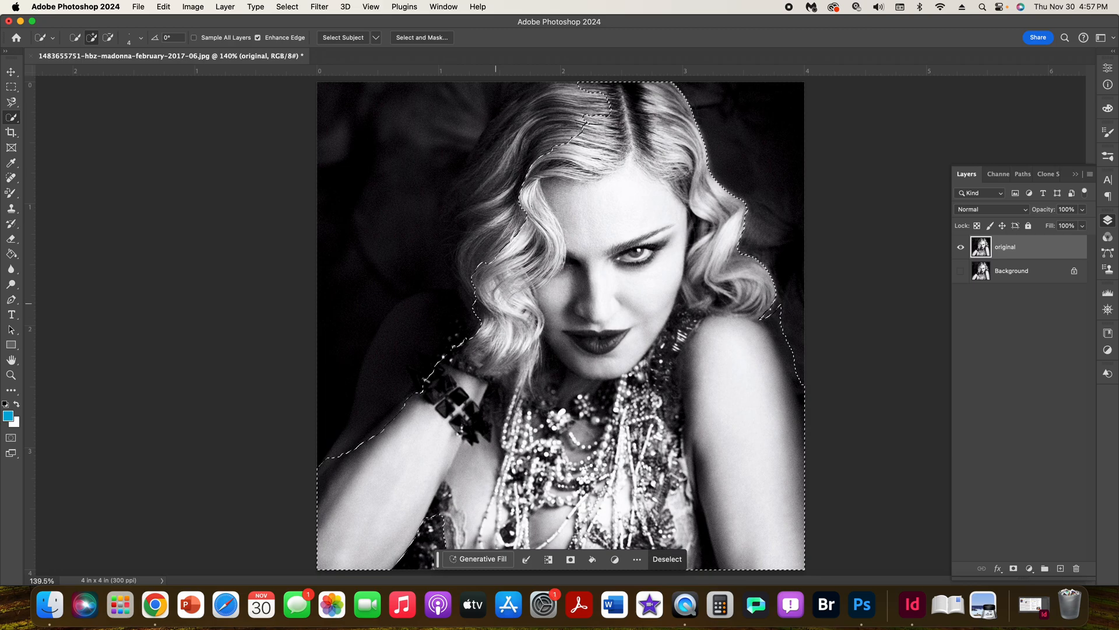
{"action": "left_click_drag", "start_coordinate": [485, 255], "coordinate": [475, 232]}
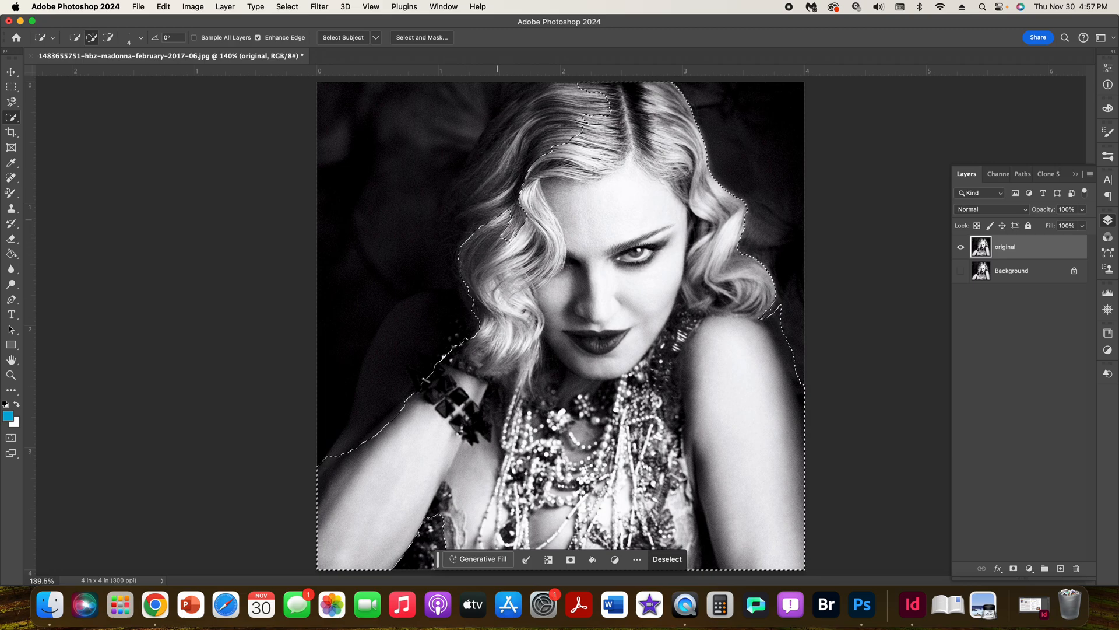
{"action": "mouse_move", "coordinate": [528, 191]}
{"action": "left_mouse_down"}
{"action": "mouse_move", "coordinate": [531, 131]}
{"action": "mouse_move", "coordinate": [561, 124]}
{"action": "left_mouse_up"}
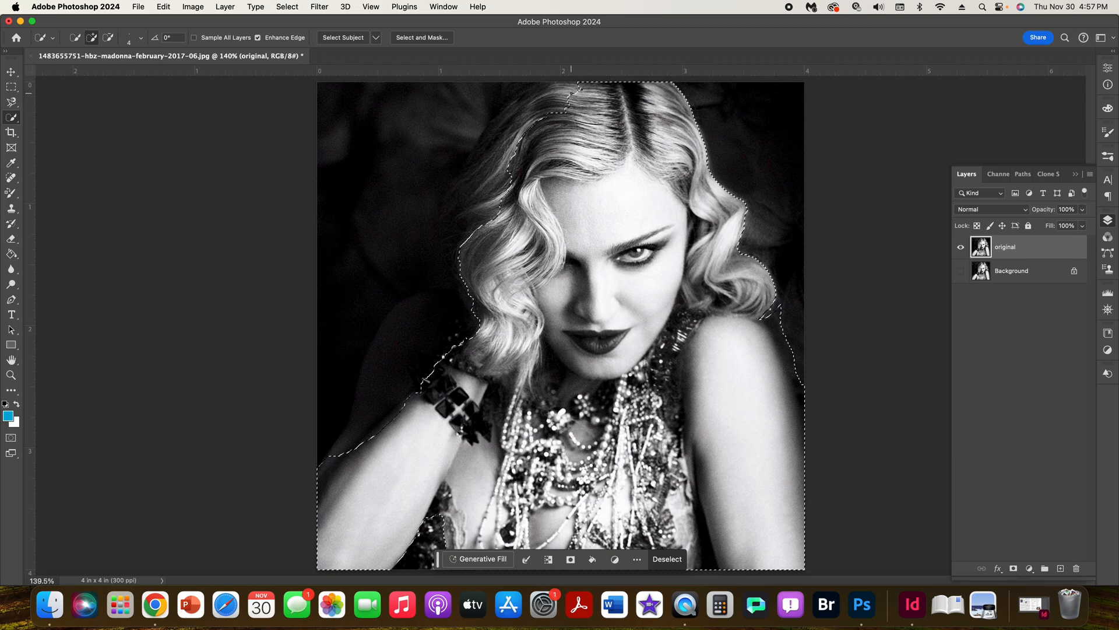
{"action": "left_click", "coordinate": [550, 89]}
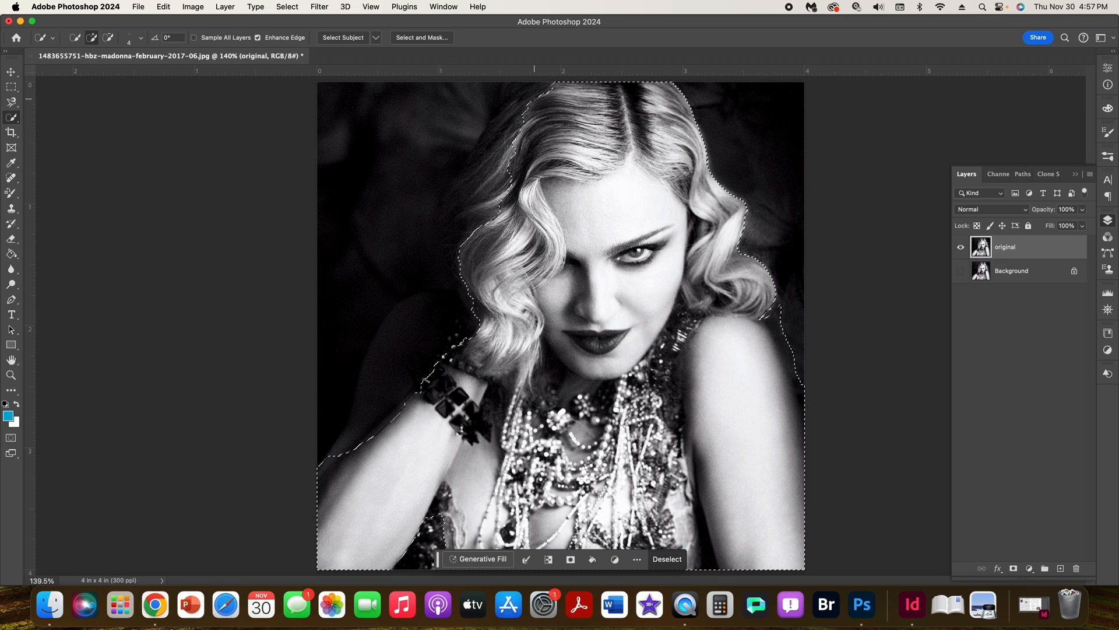
{"action": "left_click", "coordinate": [528, 100]}
{"action": "mouse_move", "coordinate": [518, 117]}
{"action": "left_mouse_down"}
{"action": "mouse_move", "coordinate": [480, 192]}
{"action": "mouse_move", "coordinate": [483, 218]}
{"action": "mouse_move", "coordinate": [472, 214]}
{"action": "mouse_move", "coordinate": [504, 117]}
{"action": "left_mouse_up"}
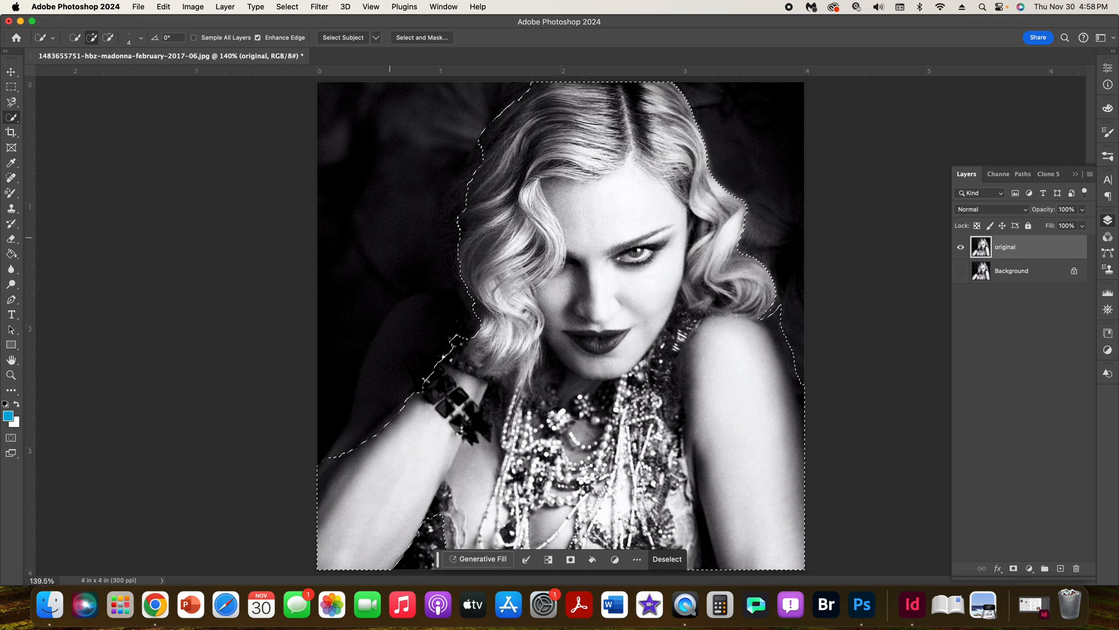
Subtract the background sliver beside the bare shoulder from the selection and move the contextual task bar off the photo
{"action": "key", "text": "alt"}
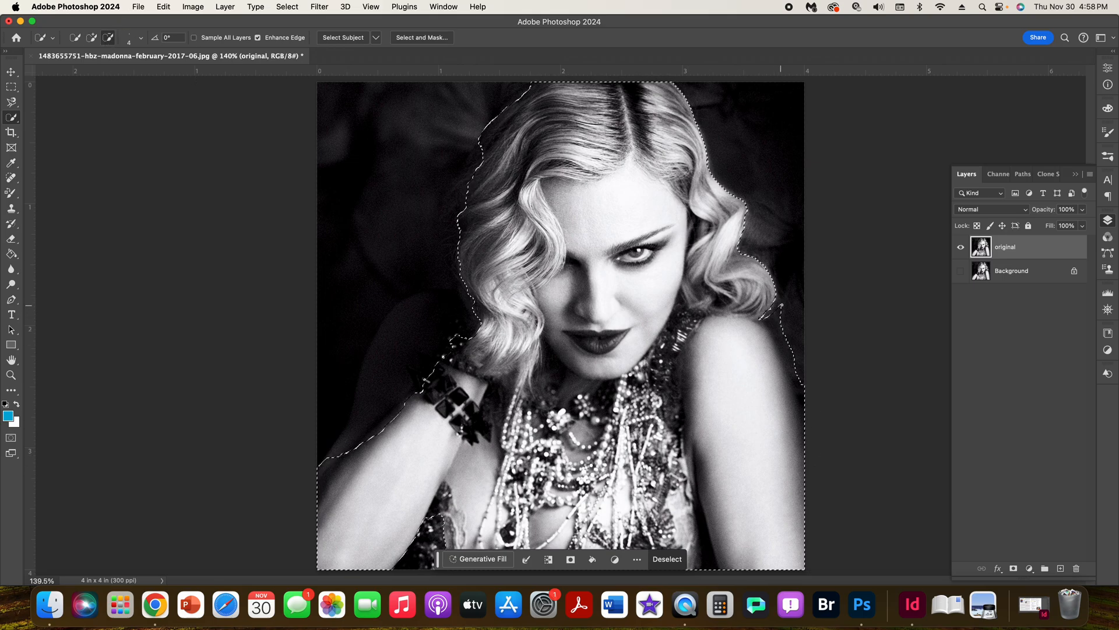
{"action": "left_click_drag", "start_coordinate": [782, 320], "coordinate": [804, 383]}
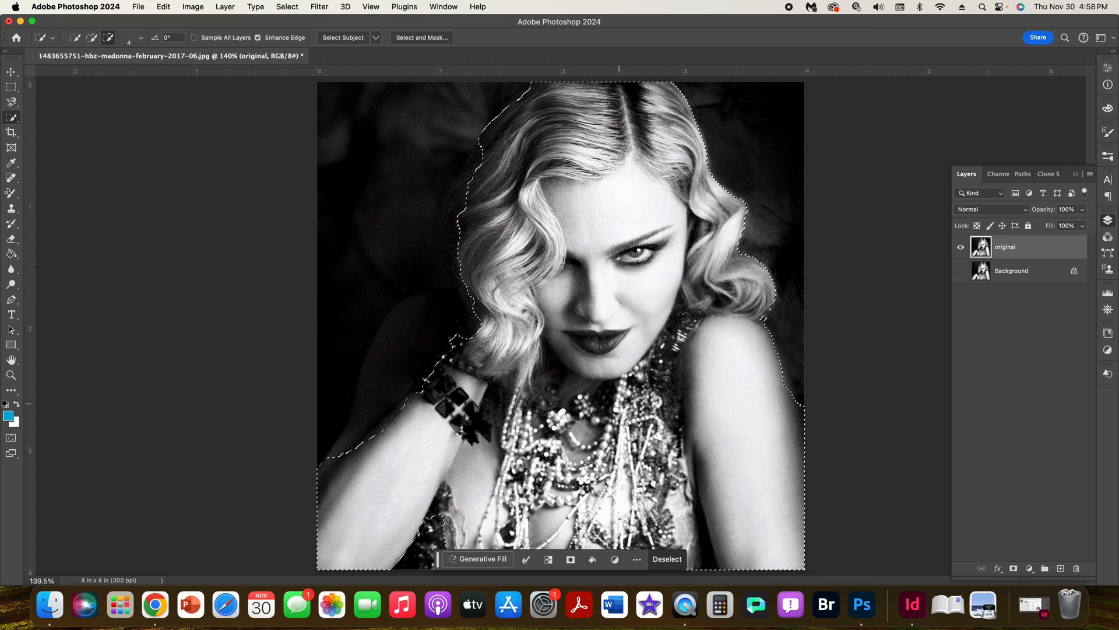
{"action": "left_click_drag", "start_coordinate": [437, 560], "coordinate": [861, 349]}
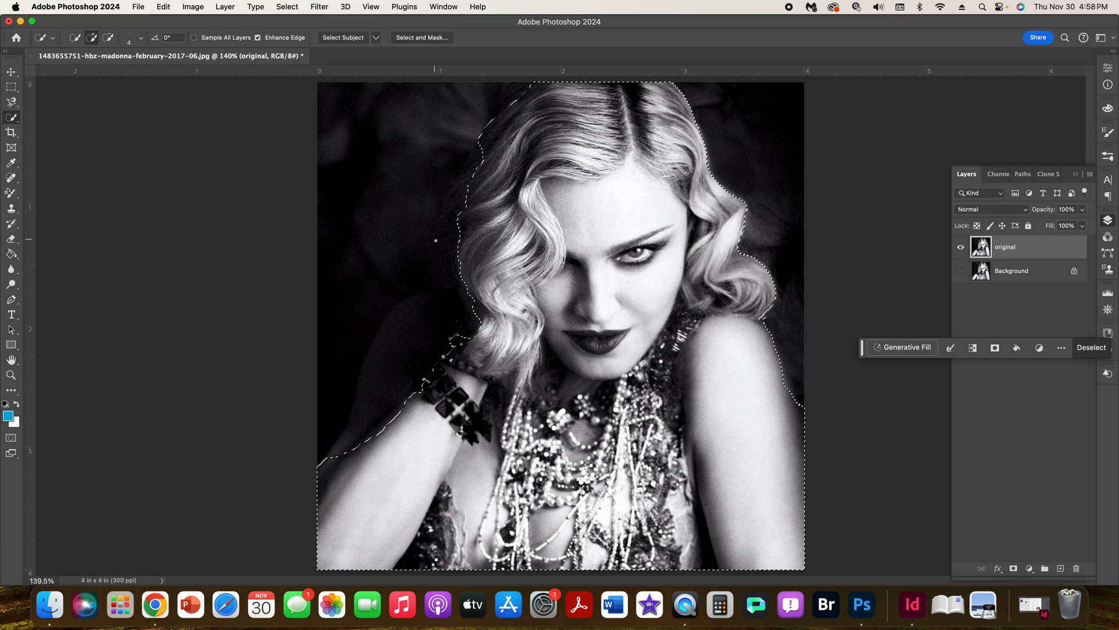
Invert the selection, delete the background from the original layer, and deselect
{"action": "left_click", "coordinate": [286, 7]}
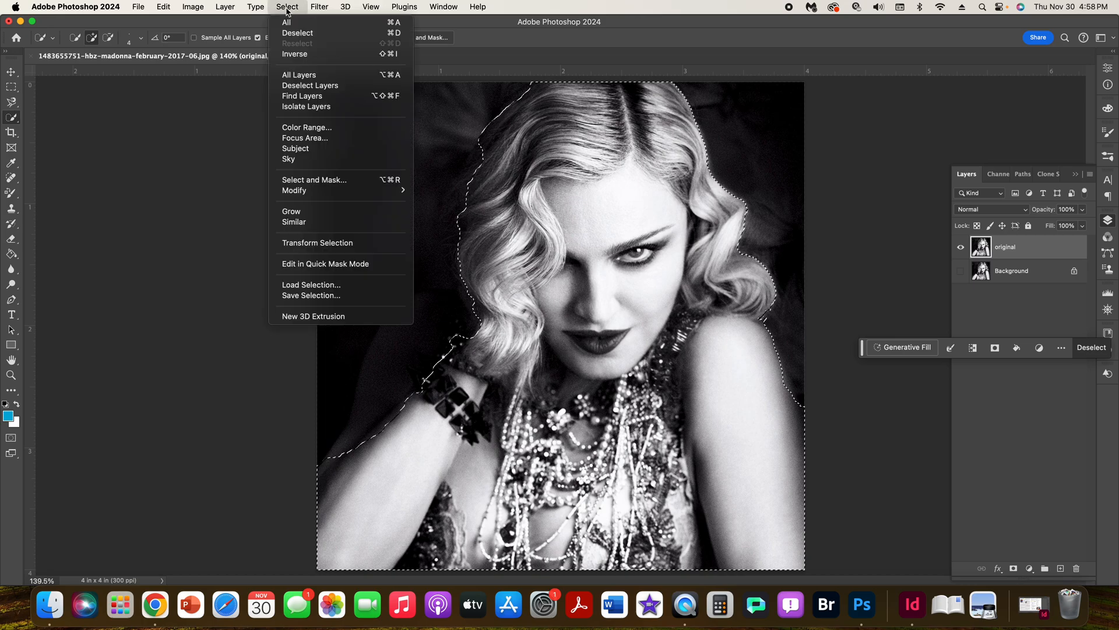
{"action": "left_click", "coordinate": [290, 54]}
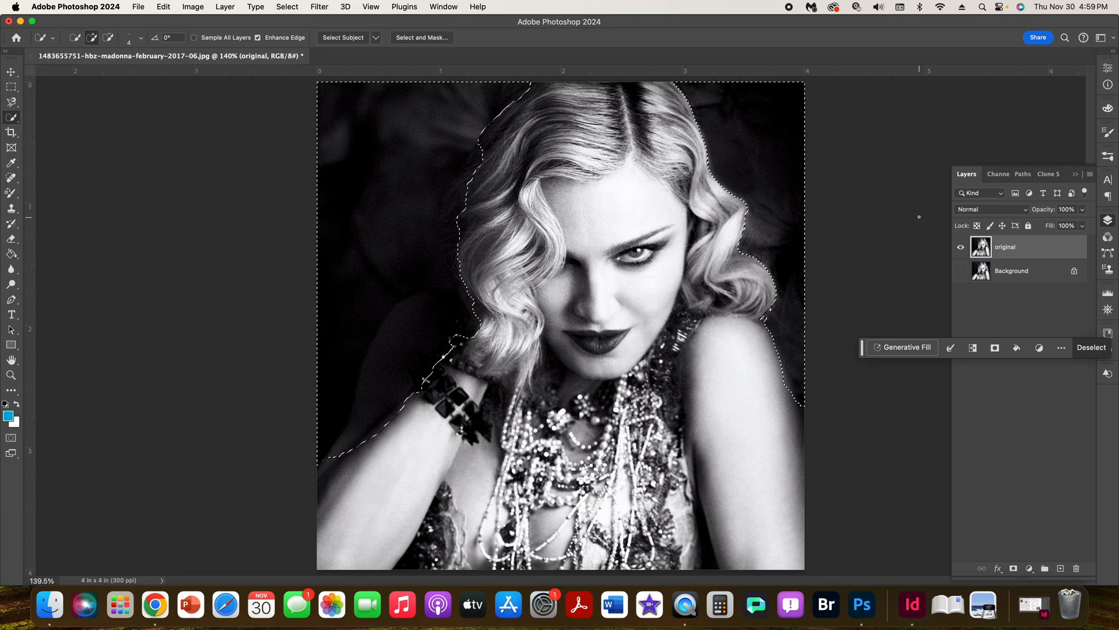
{"action": "key", "text": "Delete"}
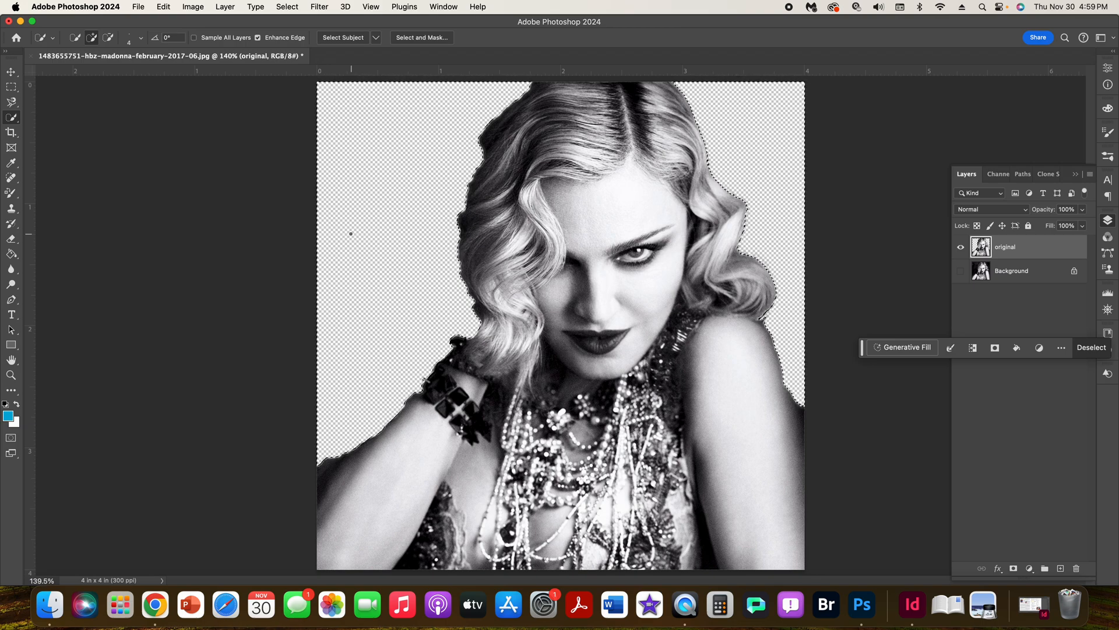
{"action": "key", "text": "super+d"}
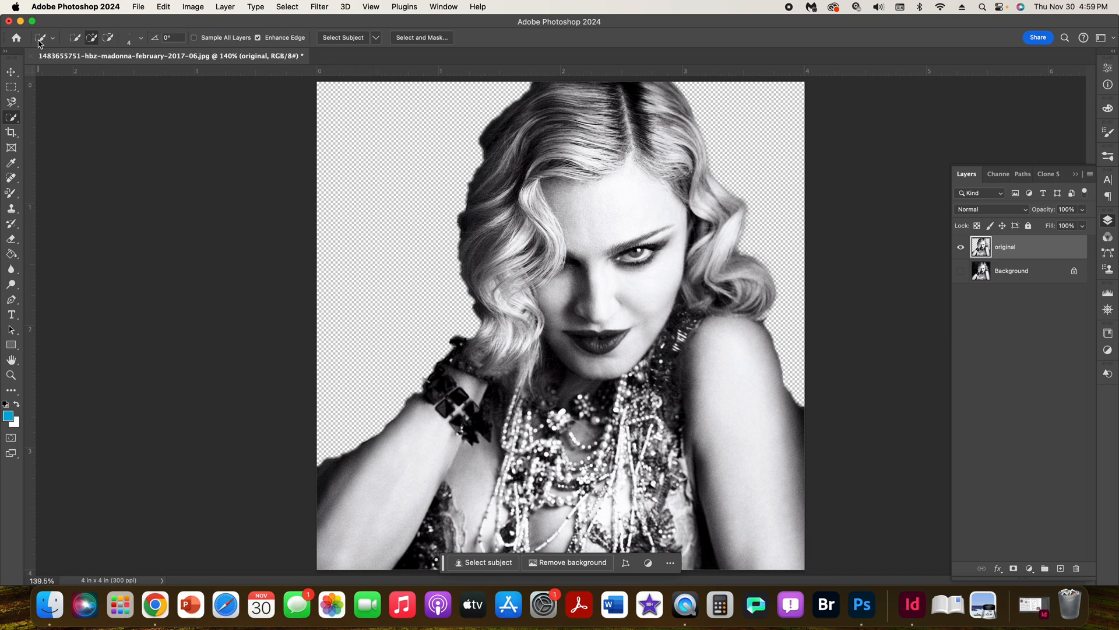
Set up the Eraser Tool with a Hard Round brush at 41% hardness
{"action": "left_click", "coordinate": [14, 242]}
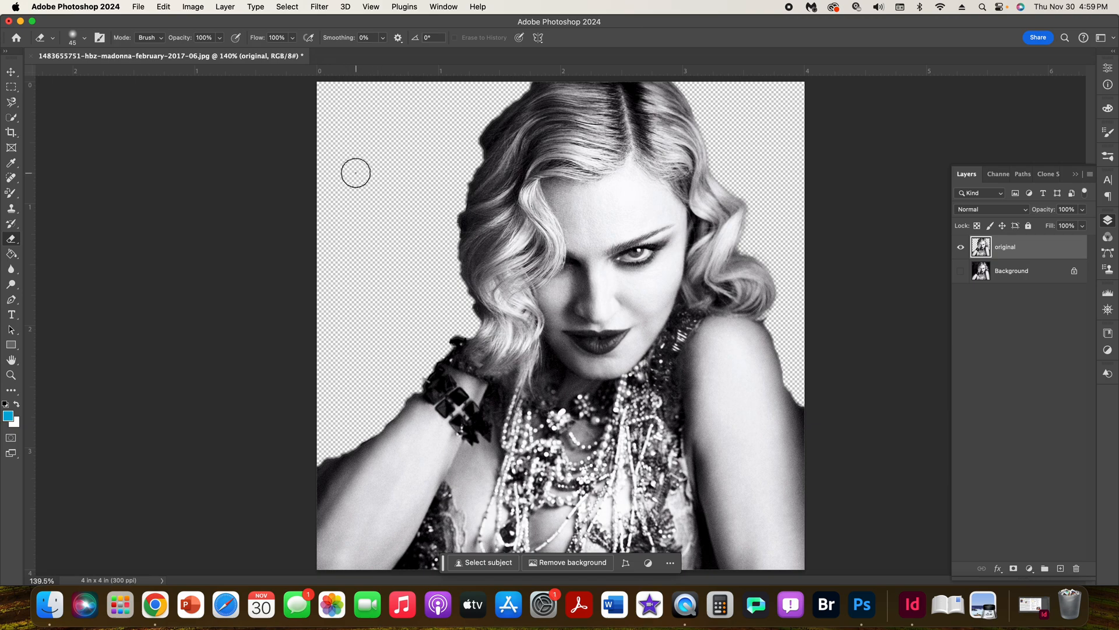
{"action": "left_click", "coordinate": [86, 40]}
{"action": "left_click", "coordinate": [88, 227]}
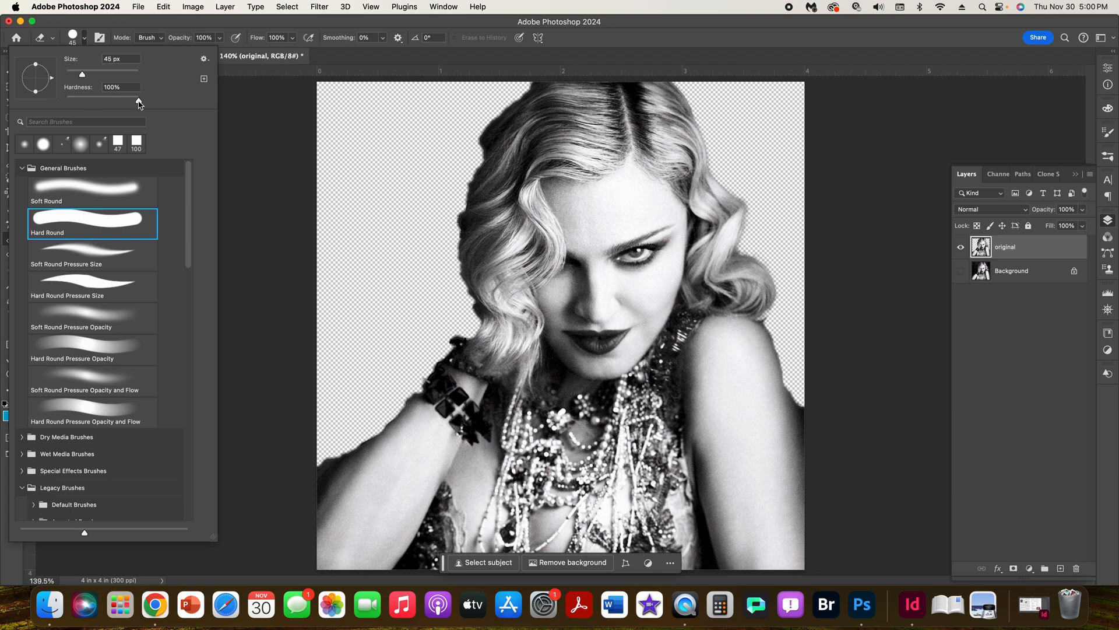
{"action": "left_click_drag", "start_coordinate": [140, 104], "coordinate": [97, 106]}
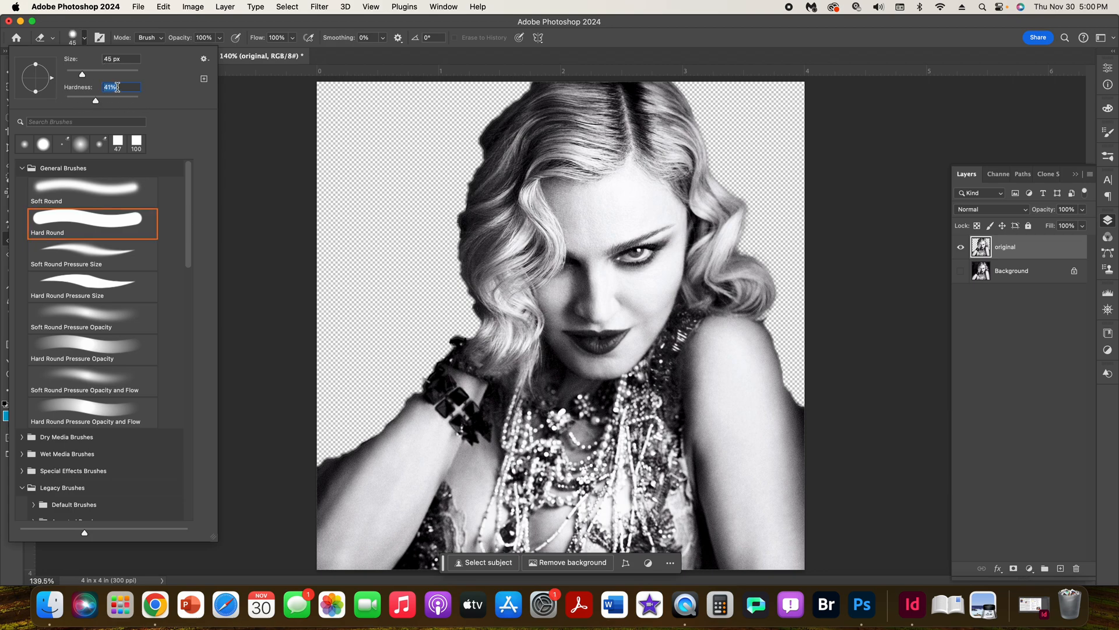
{"action": "left_click", "coordinate": [356, 129]}
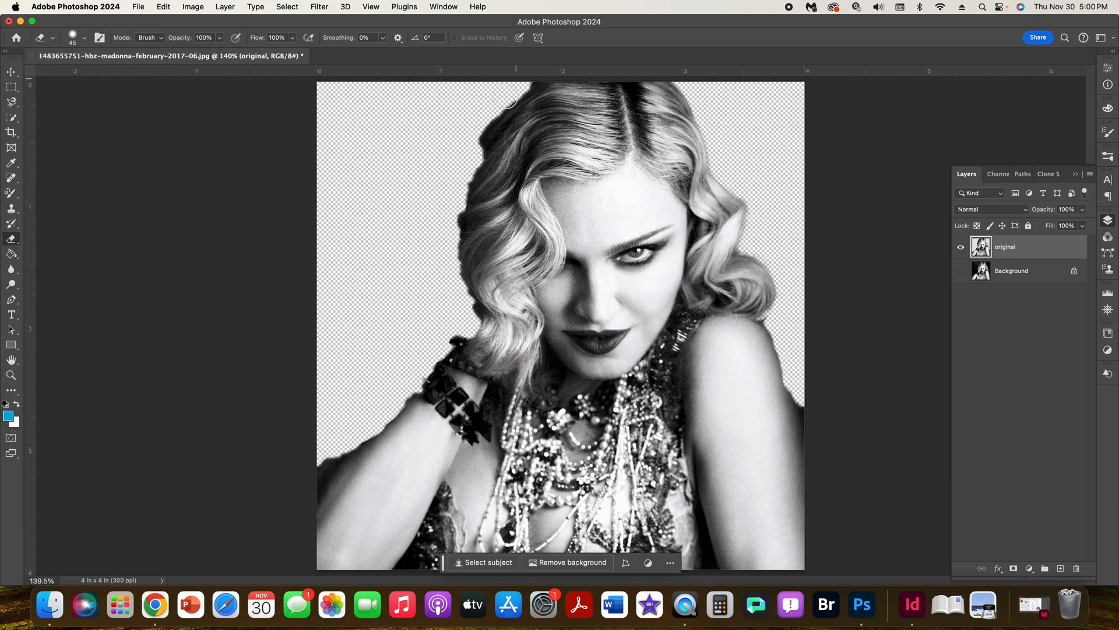
Reduce the eraser to 15 px and erase the dark fringe along the hair edge above the raised arm, near the crown
{"action": "key", "text": "bracketleft"}
{"action": "key", "text": "bracketleft"}
{"action": "key", "text": "bracketleft"}
{"action": "key", "text": "bracketleft"}
{"action": "key", "text": "bracketleft"}
{"action": "key", "text": "bracketleft"}
{"action": "left_click_drag", "start_coordinate": [528, 85], "coordinate": [471, 144]}
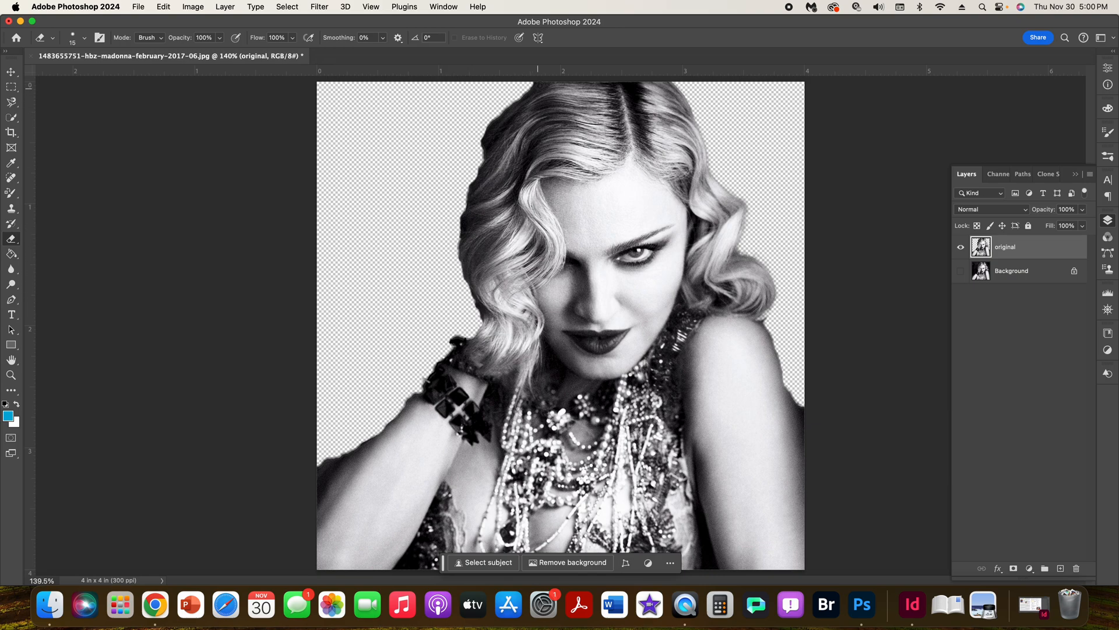
{"action": "left_click_drag", "start_coordinate": [527, 90], "coordinate": [486, 124]}
{"action": "left_click_drag", "start_coordinate": [542, 81], "coordinate": [479, 140]}
Enlarge the eraser to 45 px and erase the leftover dark edges along the raised forearm and the opposite shoulder and arm
{"action": "key", "text": "bracketright"}
{"action": "key", "text": "bracketright"}
{"action": "key", "text": "bracketright"}
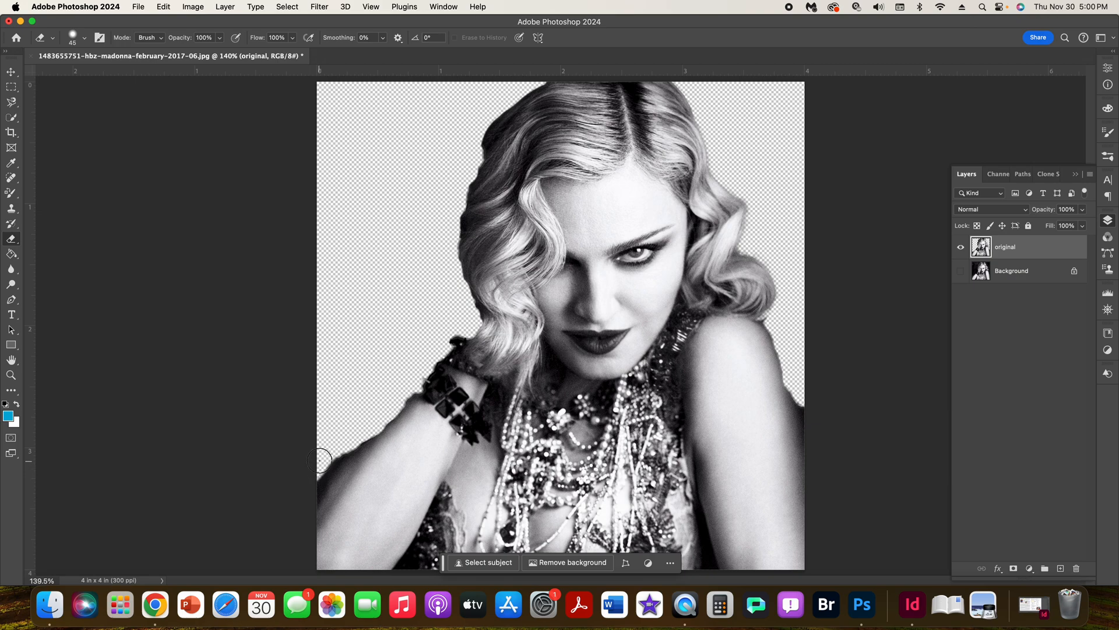
{"action": "left_click_drag", "start_coordinate": [305, 484], "coordinate": [357, 418]}
{"action": "left_click_drag", "start_coordinate": [813, 399], "coordinate": [812, 414]}
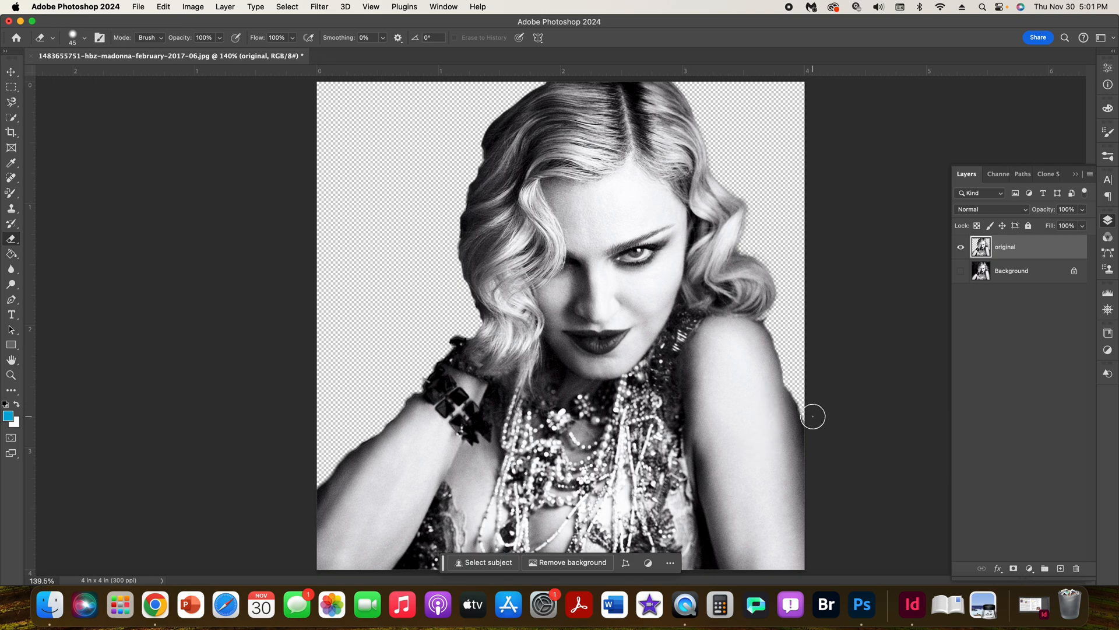
{"action": "left_click_drag", "start_coordinate": [772, 320], "coordinate": [814, 454]}
{"action": "left_click", "coordinate": [763, 316]}
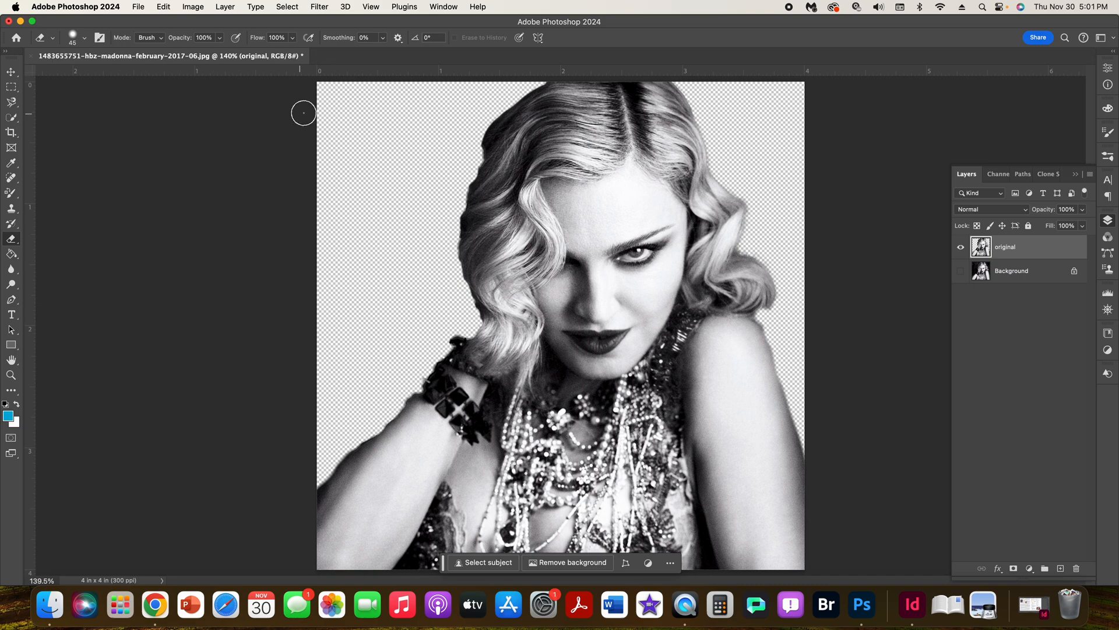
Duplicate the original layer and rename the copy Sketch
{"action": "left_click", "coordinate": [12, 73]}
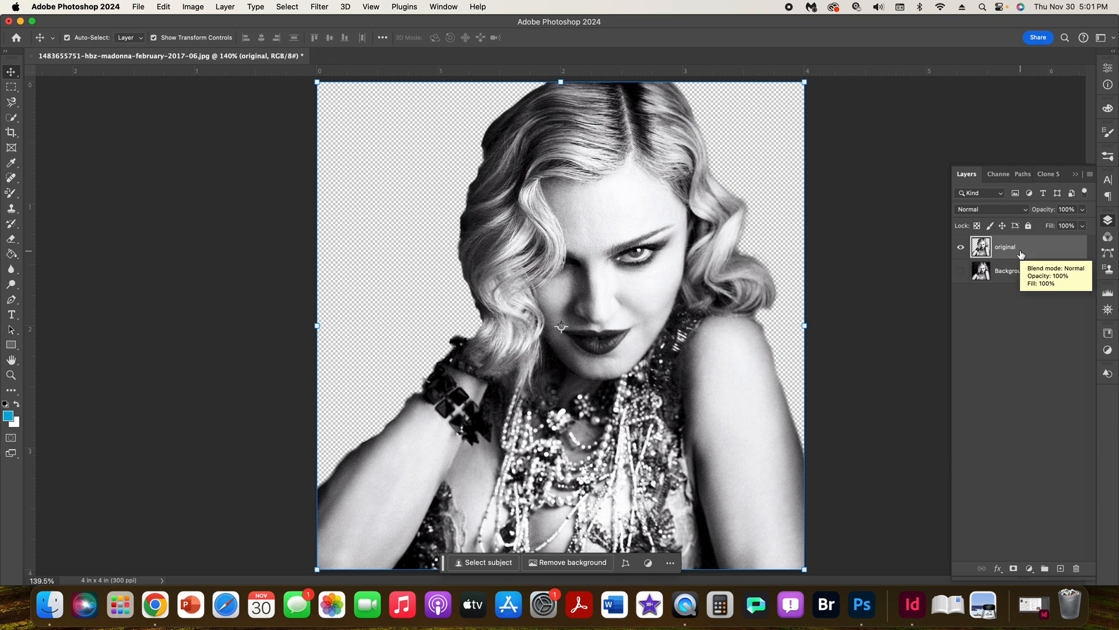
{"action": "key", "text": "super+j"}
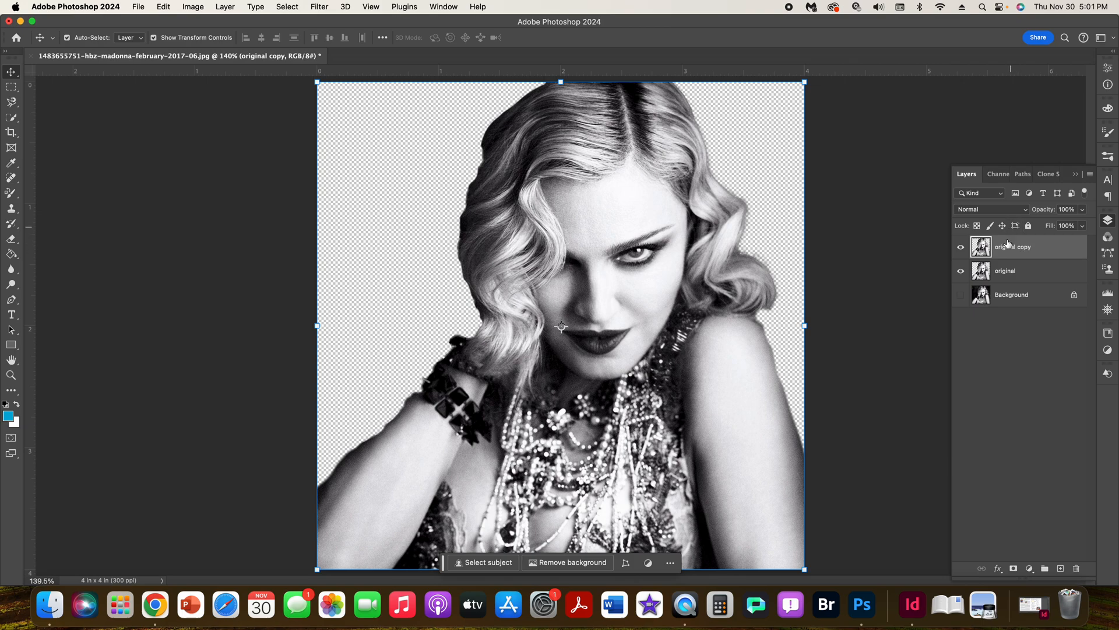
{"action": "double_click", "coordinate": [1006, 248]}
{"action": "type", "text": "Sketch"}
{"action": "key", "text": "Return"}
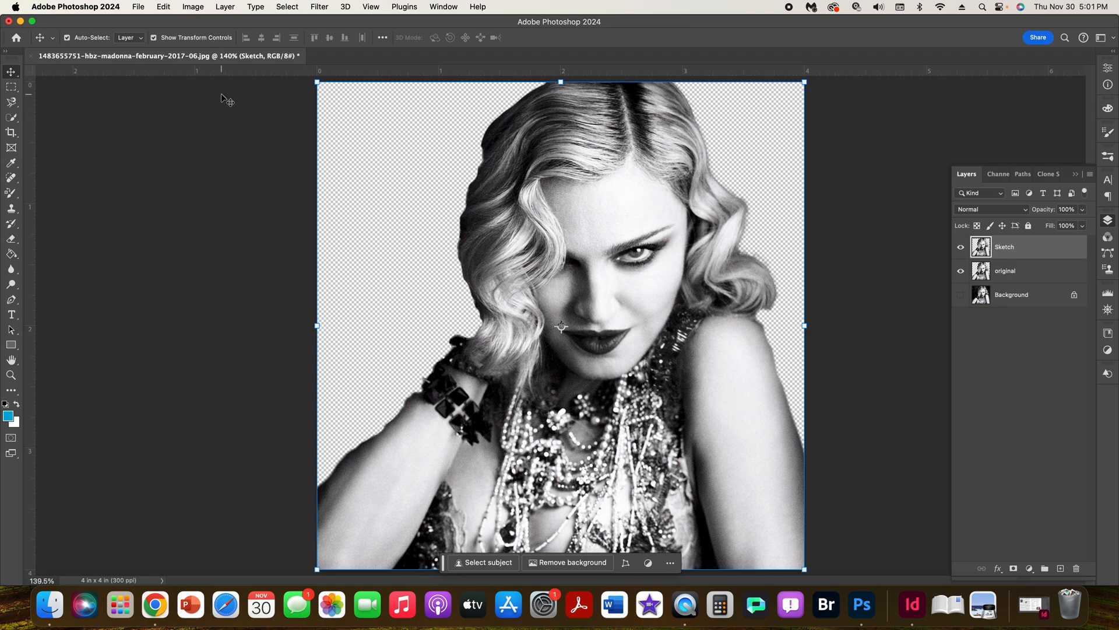
Apply a Threshold adjustment at level 87 to the Sketch layer, keeping the photo in view while adjusting
{"action": "left_click", "coordinate": [191, 8]}
{"action": "mouse_move", "coordinate": [194, 43]}
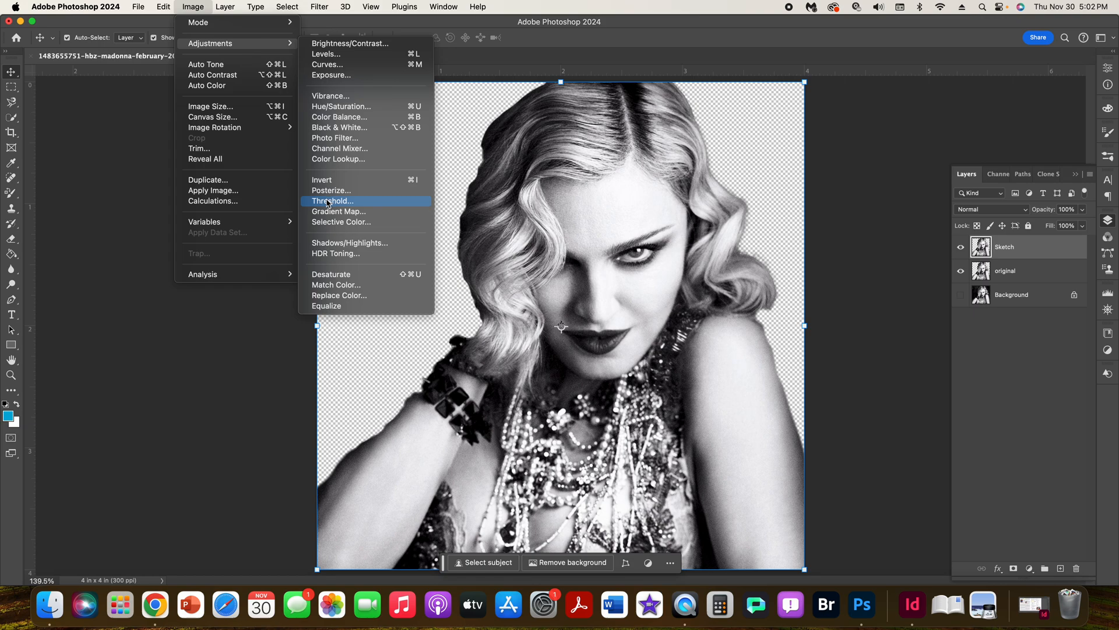
{"action": "left_click", "coordinate": [328, 202]}
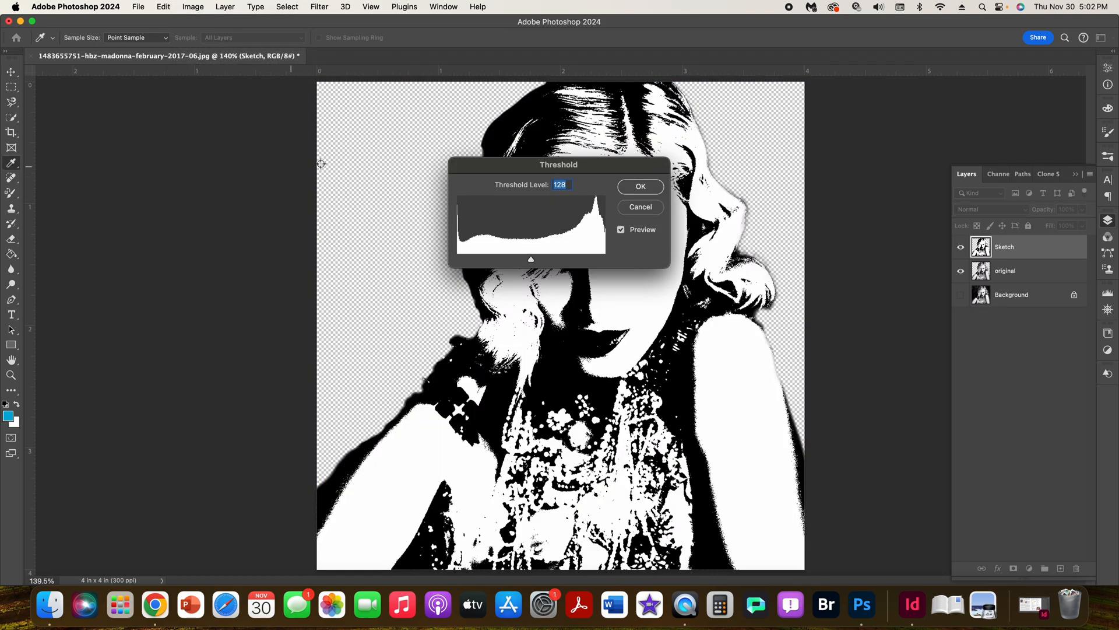
{"action": "left_click_drag", "start_coordinate": [602, 170], "coordinate": [302, 134]}
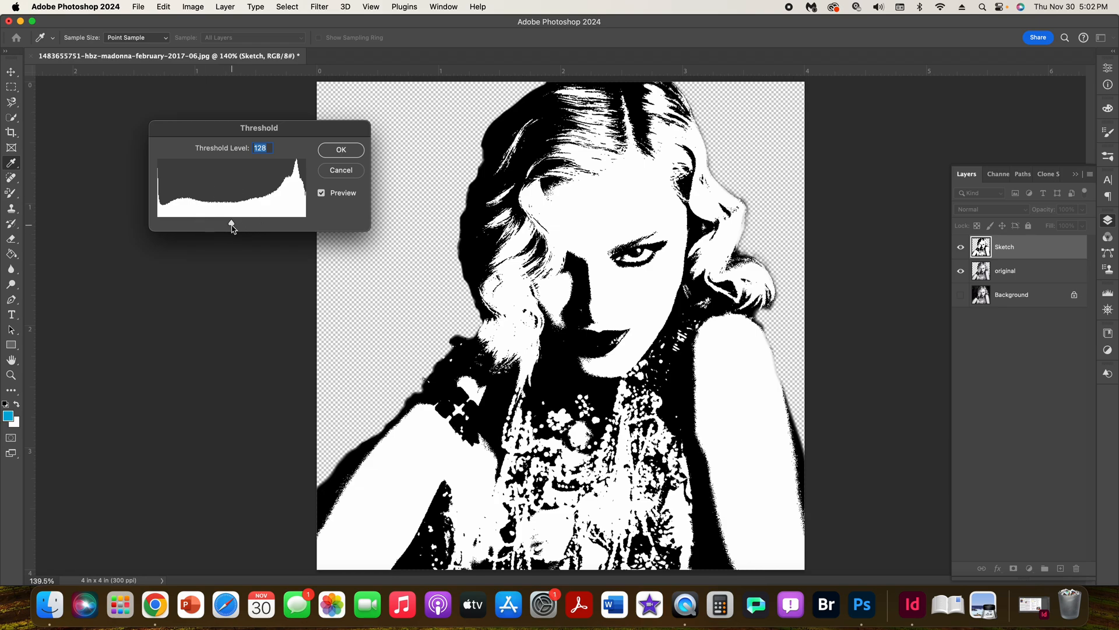
{"action": "left_click_drag", "start_coordinate": [233, 225], "coordinate": [208, 224]}
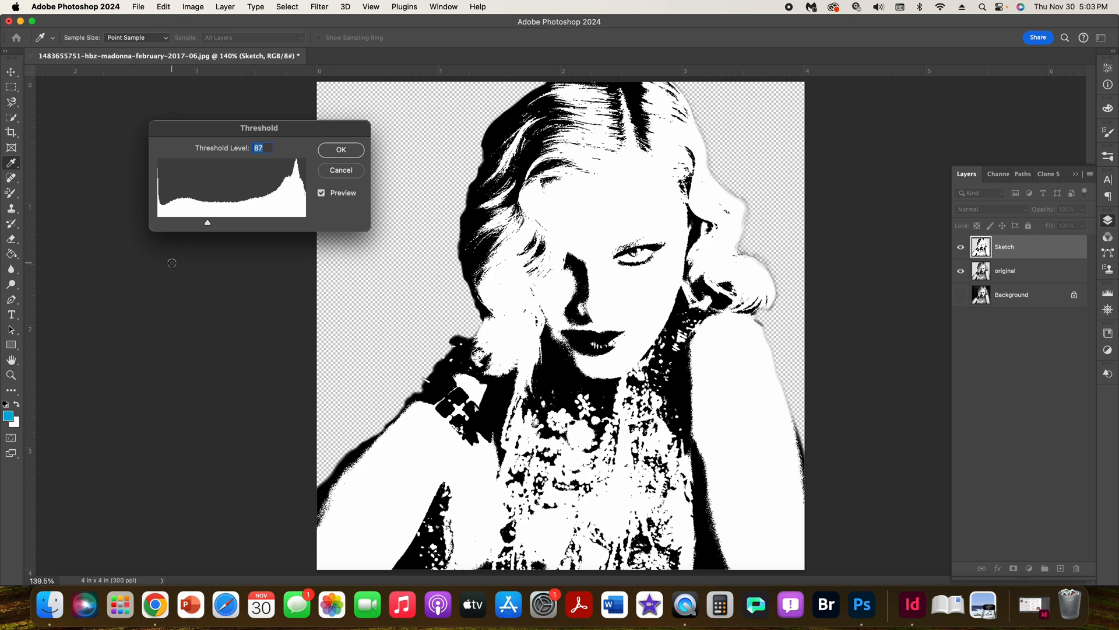
{"action": "left_click", "coordinate": [341, 150]}
{"action": "key", "text": "v"}
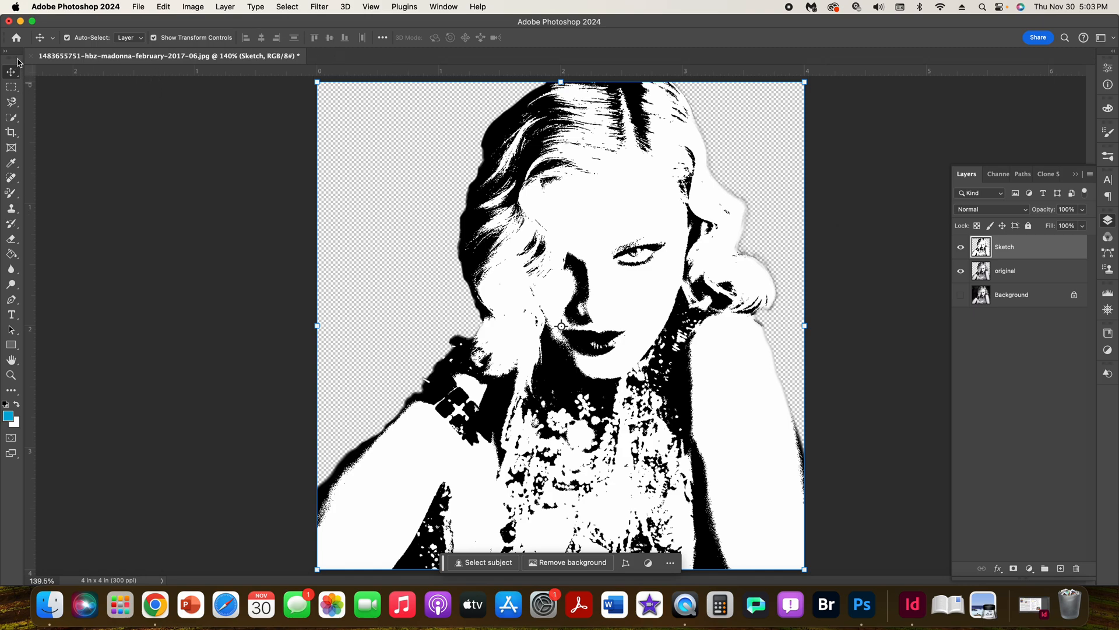
Activate the Magnetic Lasso Tool, with the Sketch layer hidden and the original layer selected for tracing
{"action": "left_click", "coordinate": [11, 102]}
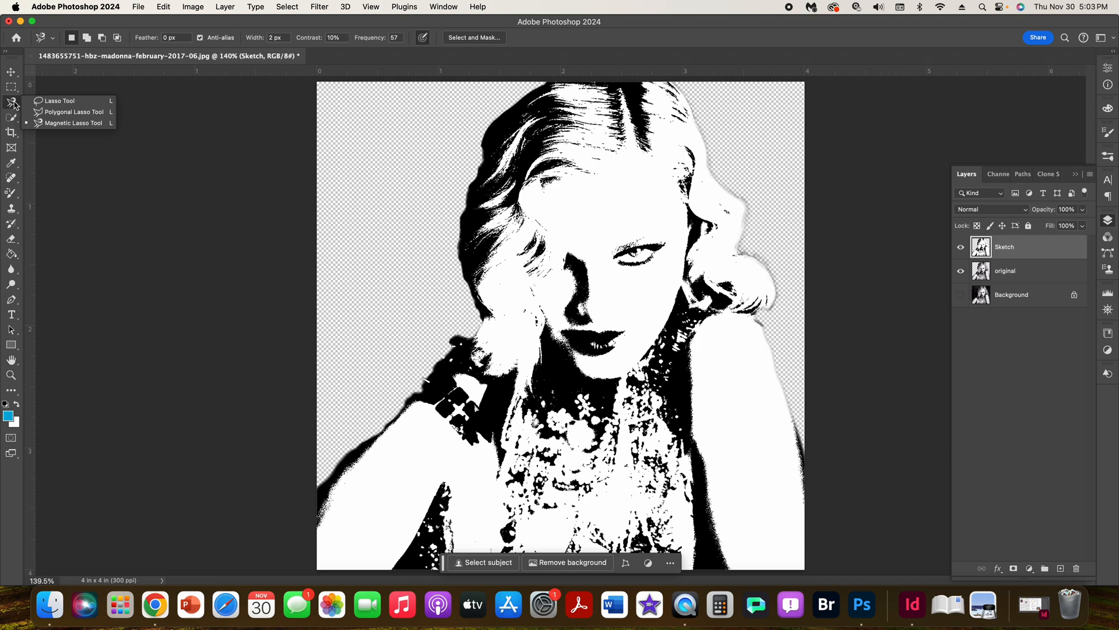
{"action": "left_click", "coordinate": [47, 126]}
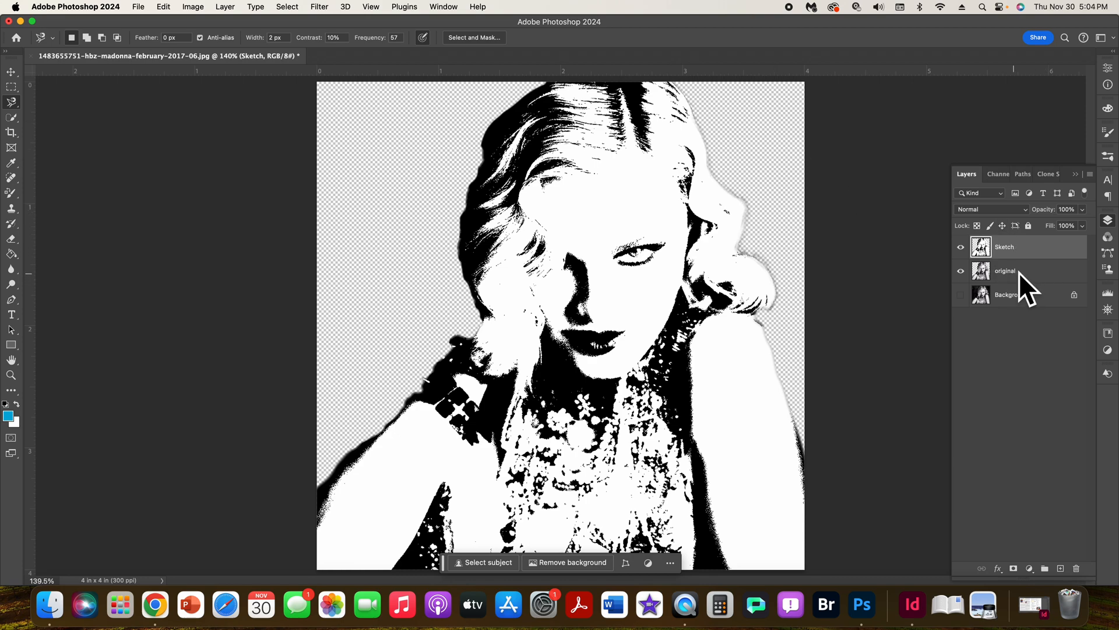
{"action": "left_click", "coordinate": [961, 250]}
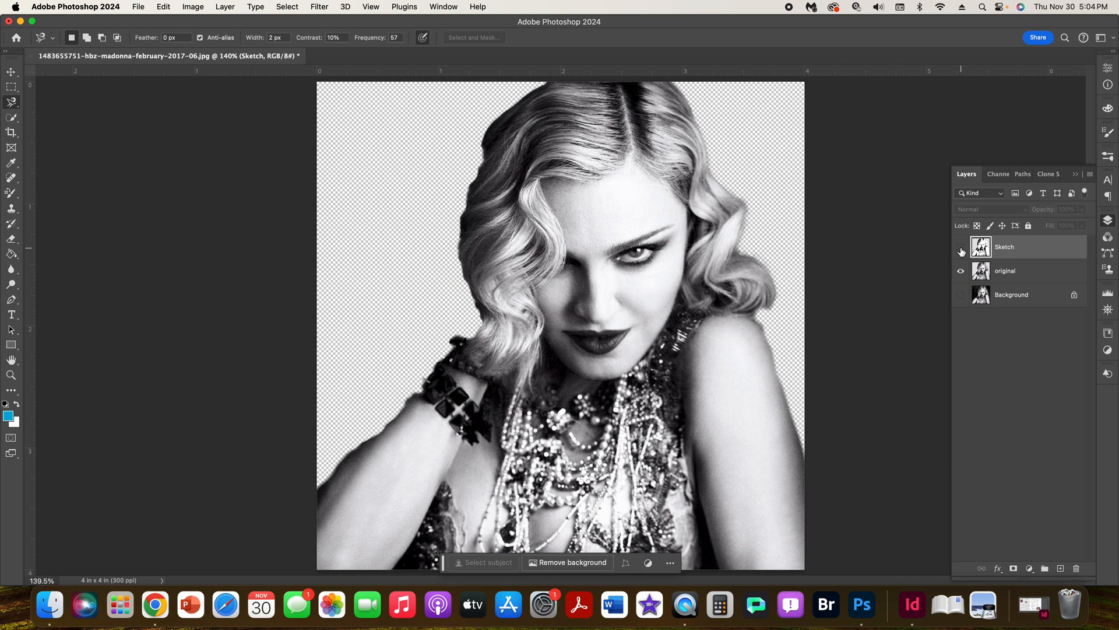
{"action": "left_click", "coordinate": [1019, 275]}
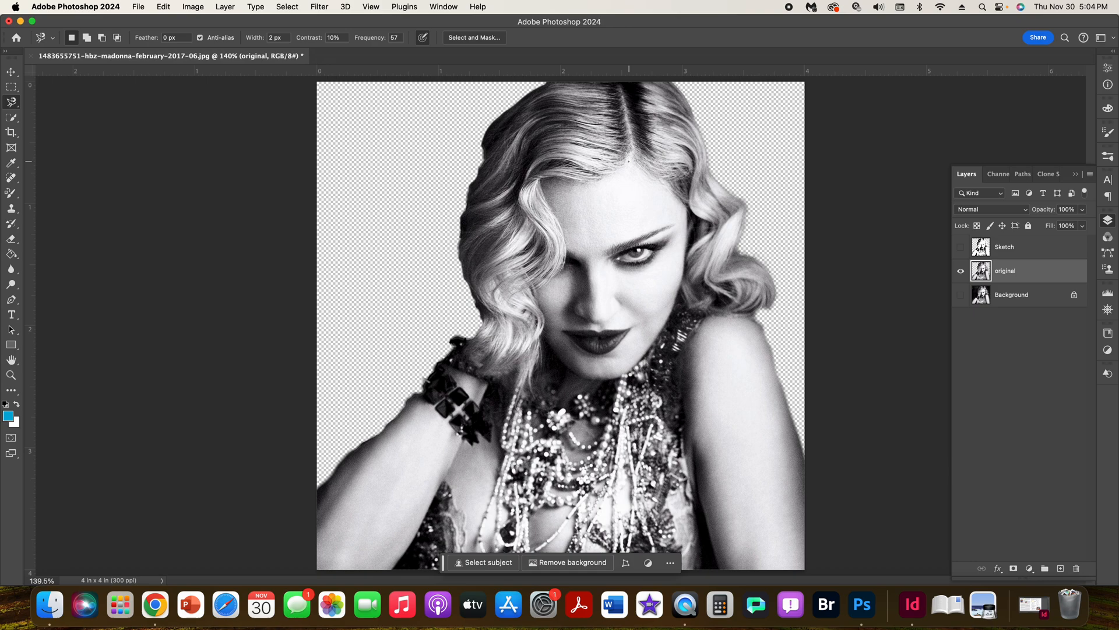
{"action": "left_click", "coordinate": [628, 161]}
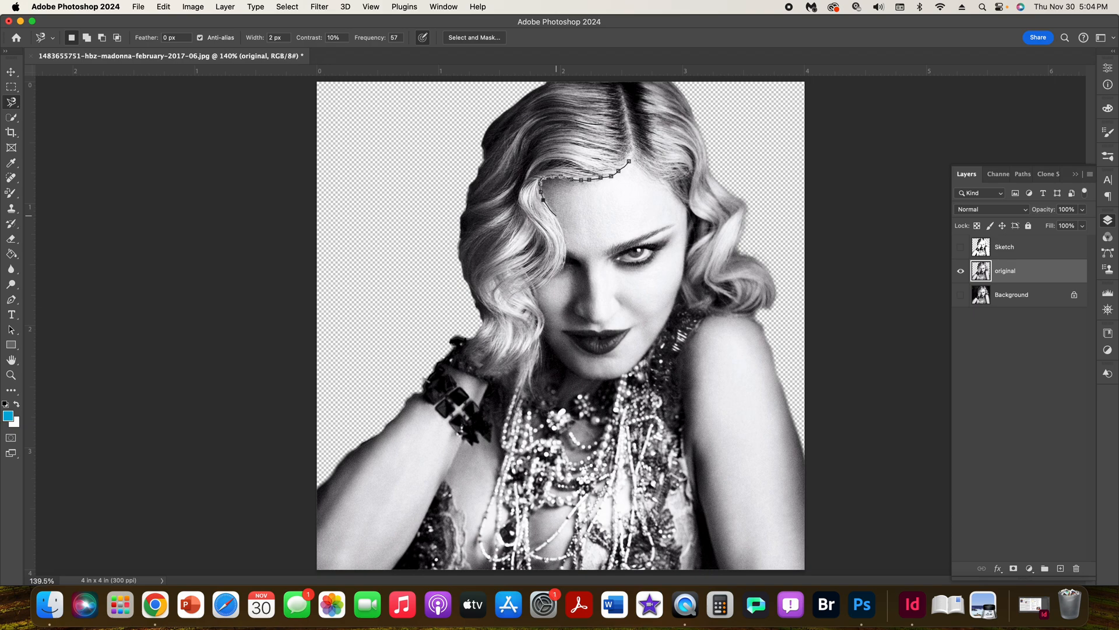
{"action": "left_click", "coordinate": [558, 218]}
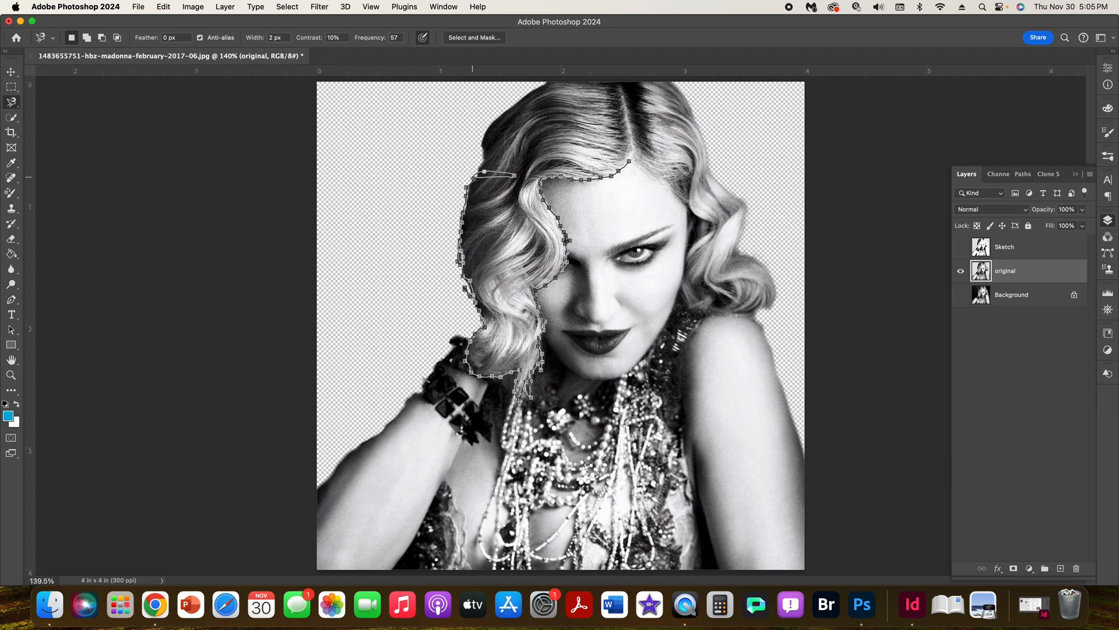
{"action": "double_click", "coordinate": [472, 180]}
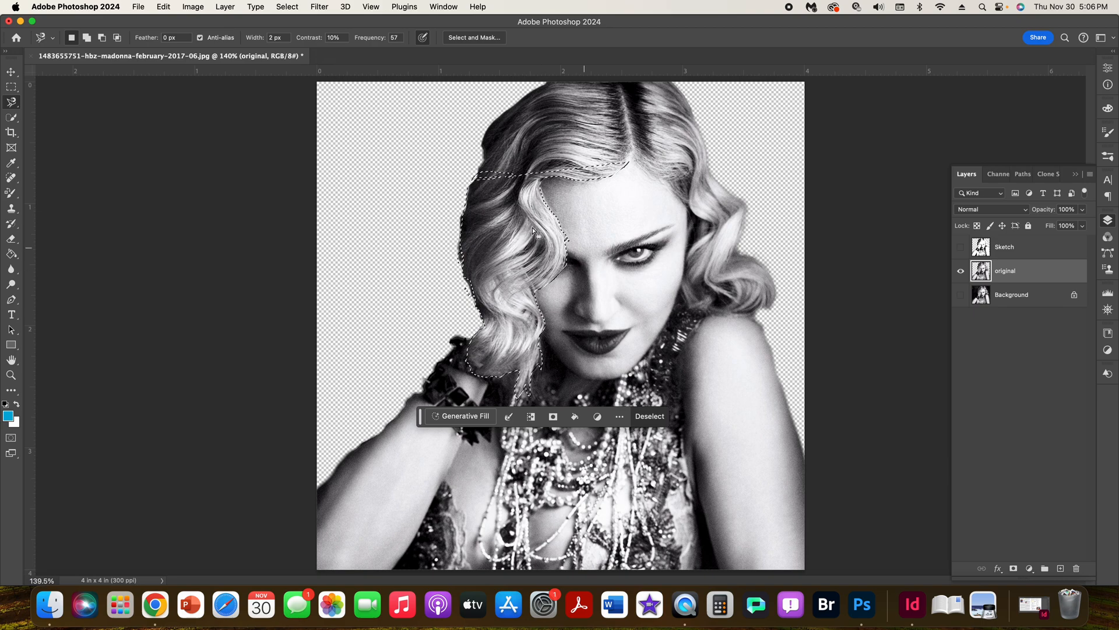
{"action": "key", "text": "super+d"}
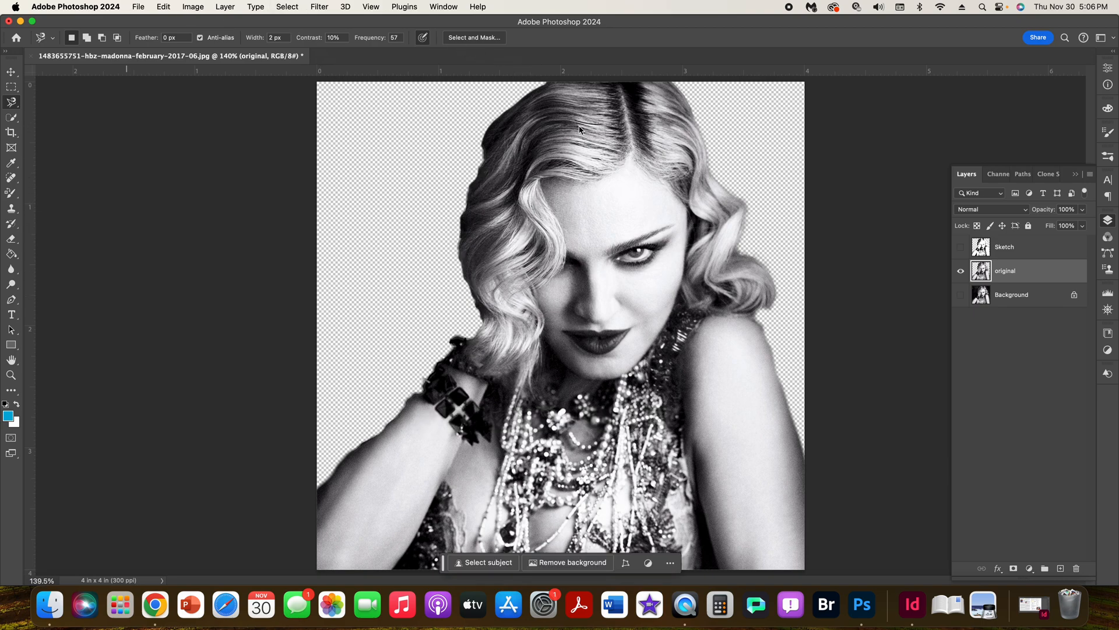
Trace the whole hair outline on the original layer with the Magnetic Lasso and copy that area of the Sketch layer onto a new layer
{"action": "left_click", "coordinate": [627, 156]}
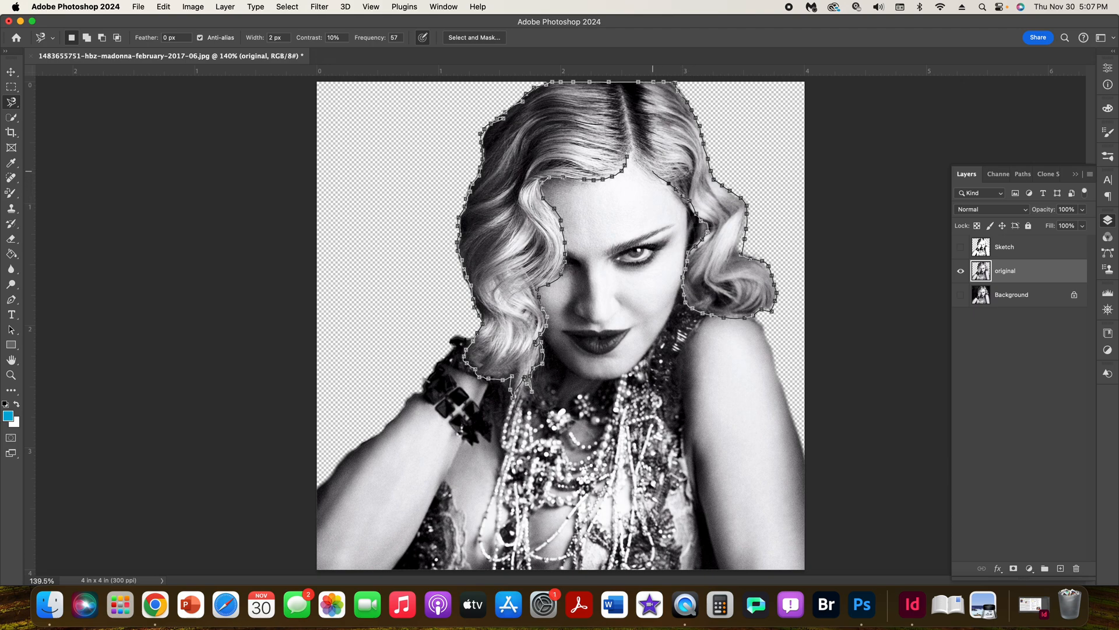
{"action": "left_click", "coordinate": [627, 156]}
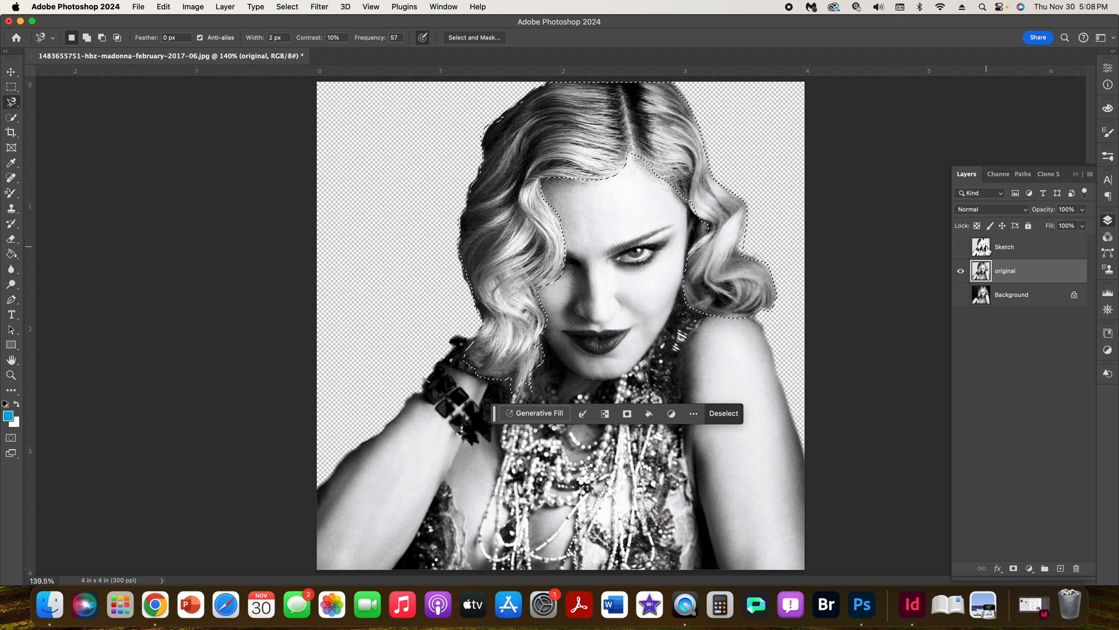
{"action": "left_click", "coordinate": [1006, 253]}
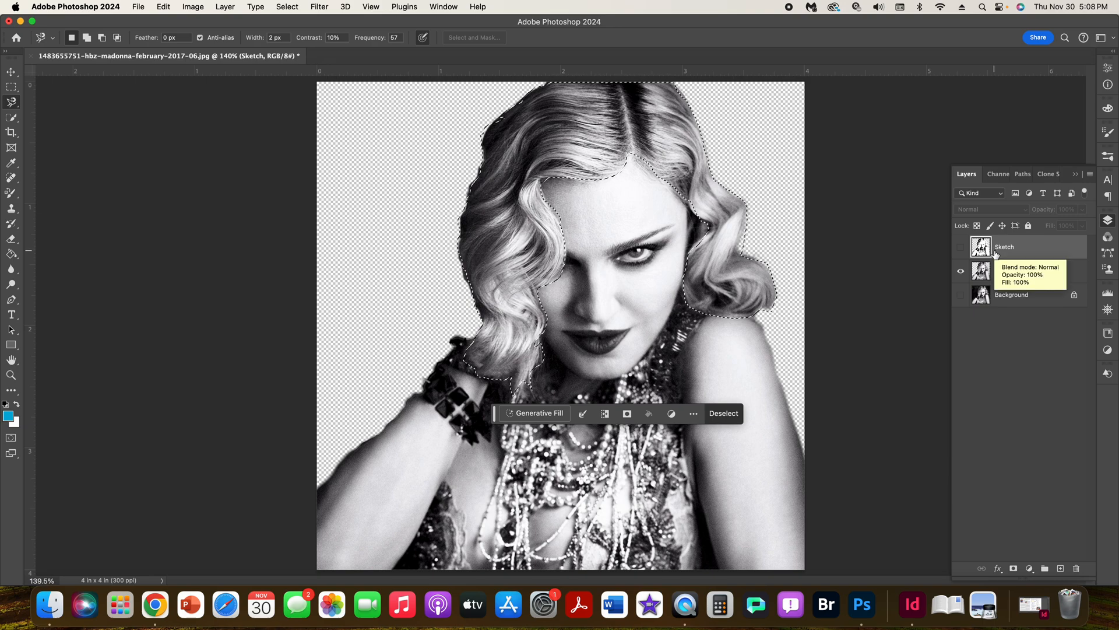
{"action": "left_click", "coordinate": [961, 249]}
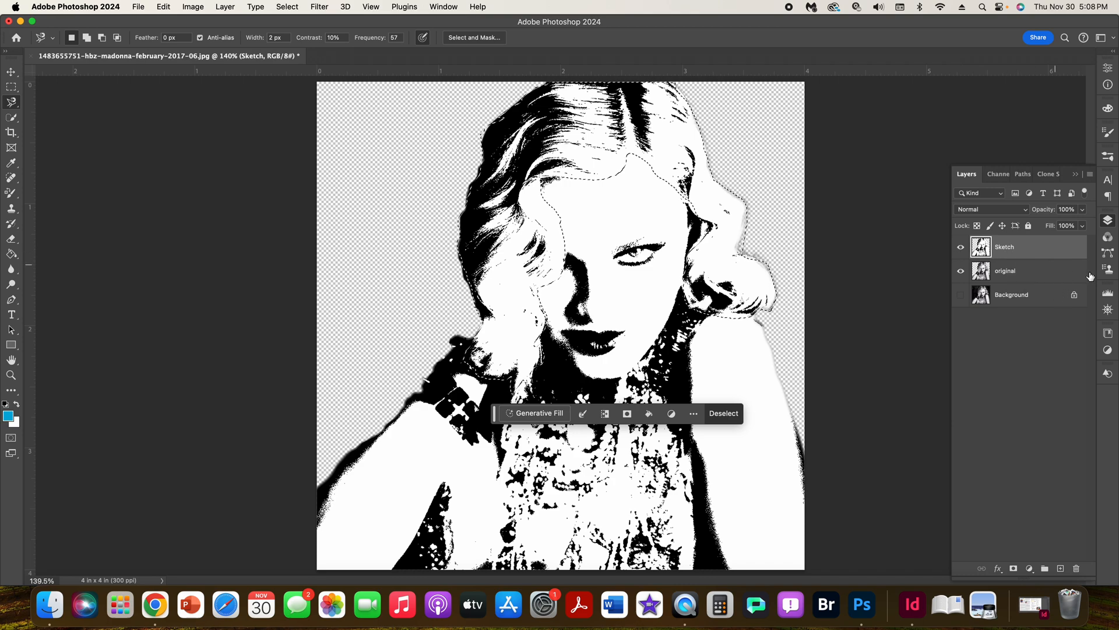
{"action": "right_click", "coordinate": [593, 114]}
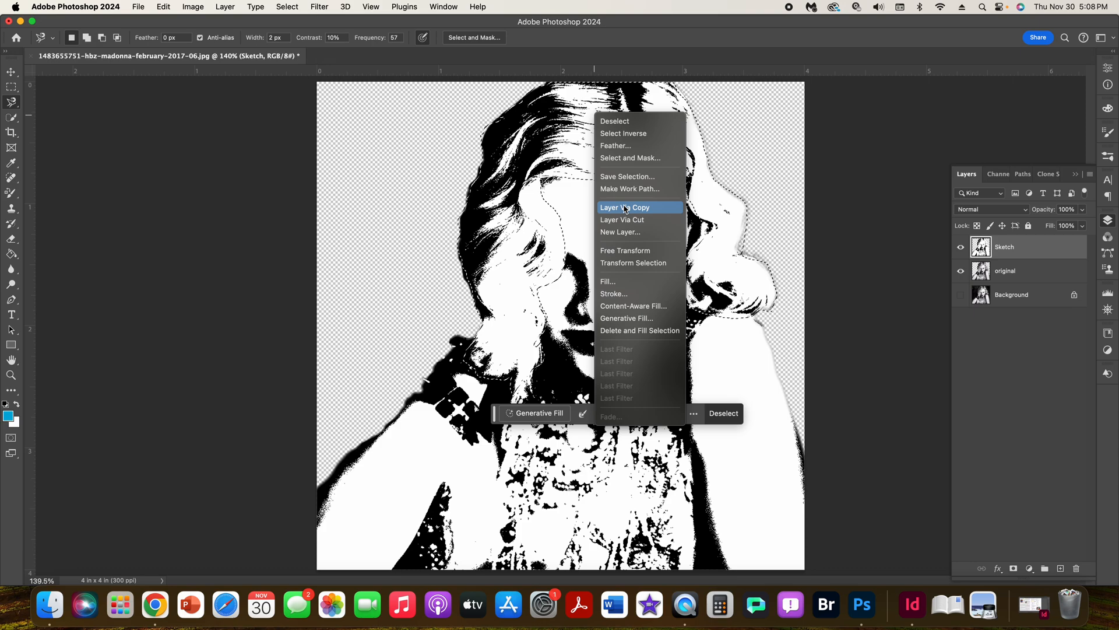
{"action": "left_click", "coordinate": [625, 208]}
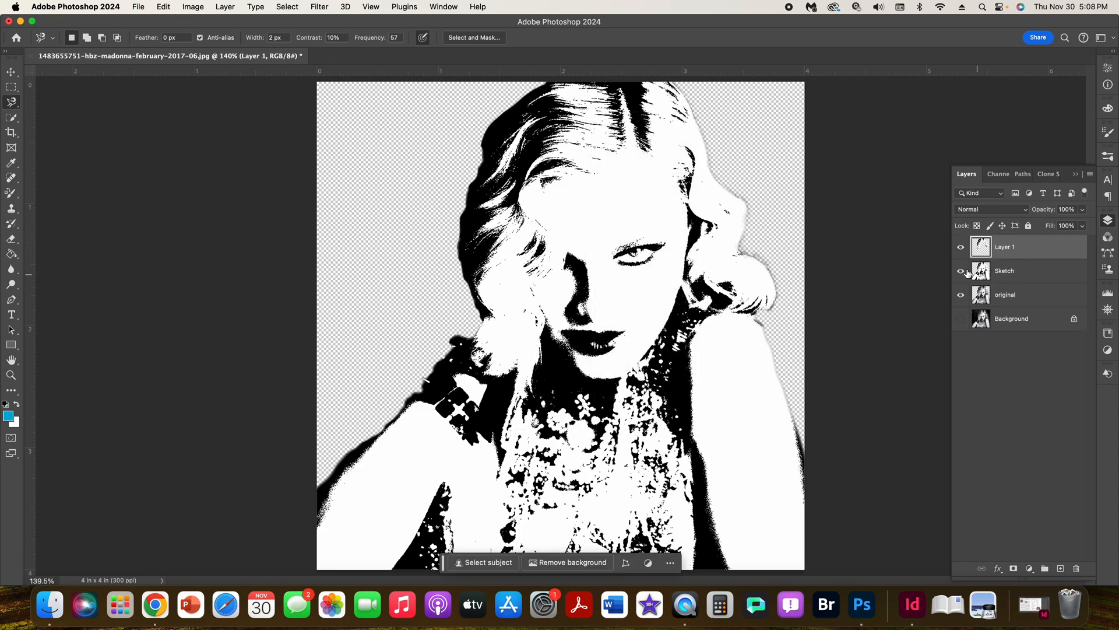
Hide the Sketch and original layers and rename the new hair layer Hair
{"action": "left_click_drag", "start_coordinate": [961, 270], "coordinate": [963, 318]}
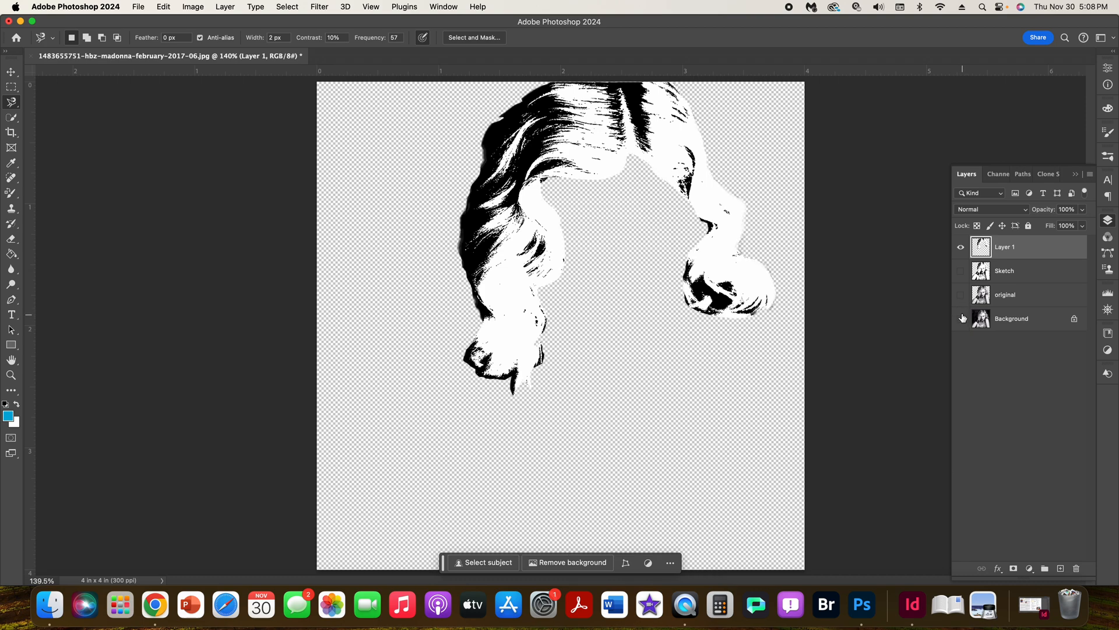
{"action": "double_click", "coordinate": [1008, 250]}
{"action": "type", "text": "Ha"}
{"action": "left_click", "coordinate": [1061, 386]}
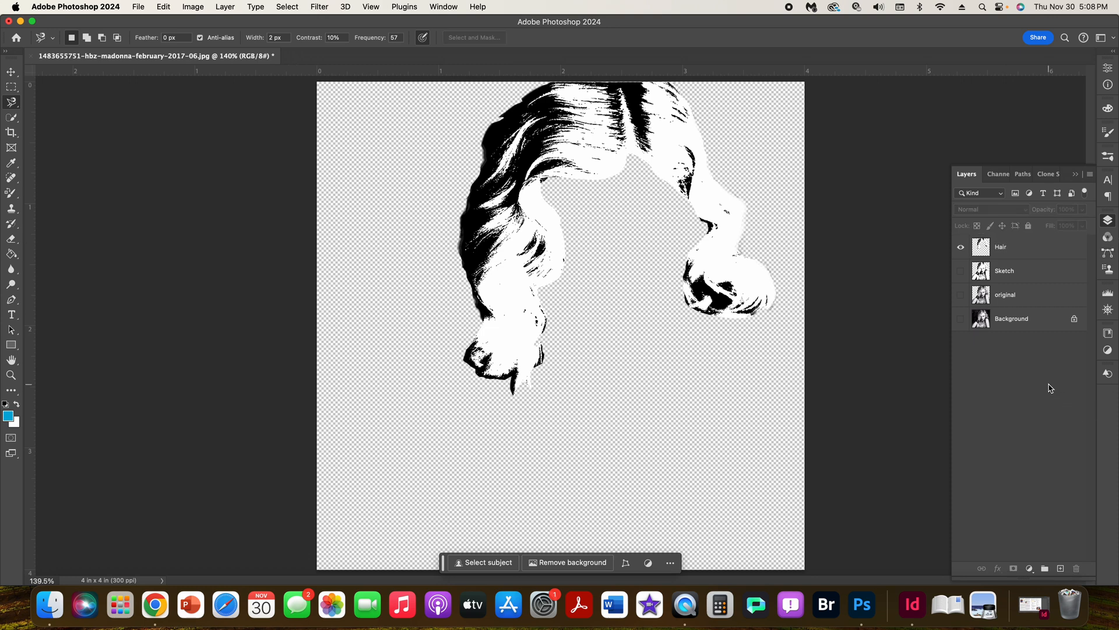
Hide the Hair layer and make the original layer visible and active
{"action": "left_click", "coordinate": [960, 246]}
{"action": "left_click", "coordinate": [960, 294]}
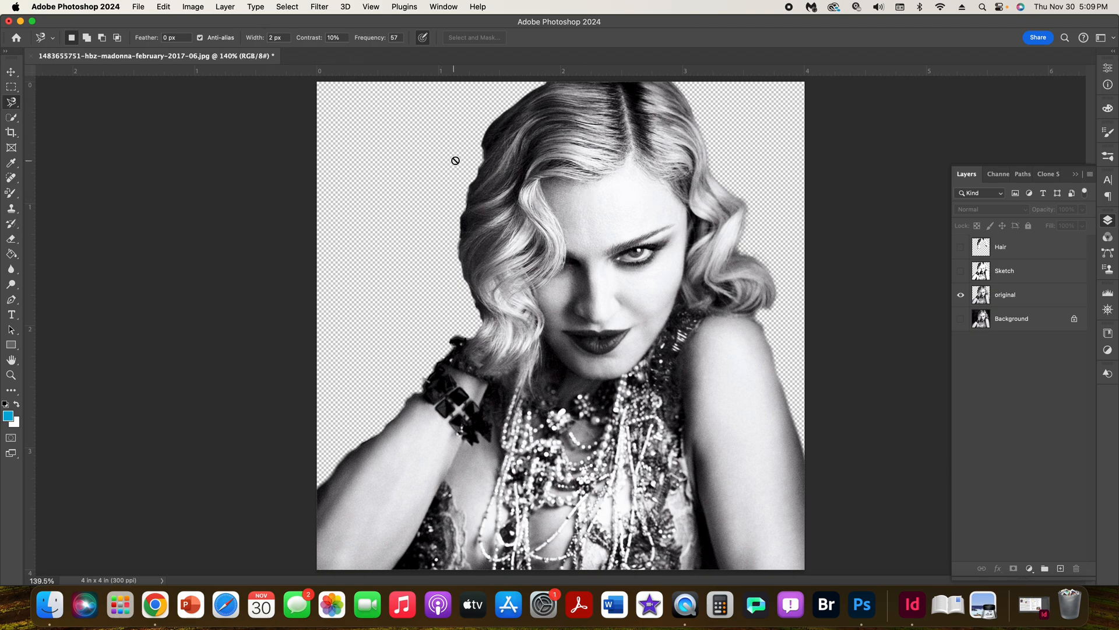
{"action": "double_click", "coordinate": [1029, 296]}
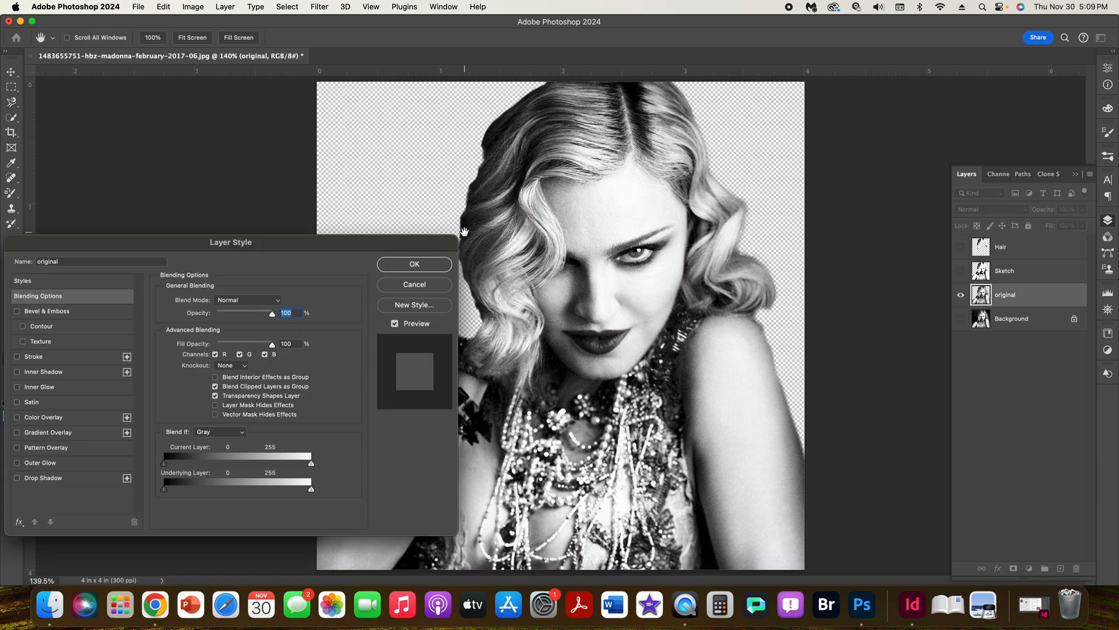
{"action": "key", "text": "Escape"}
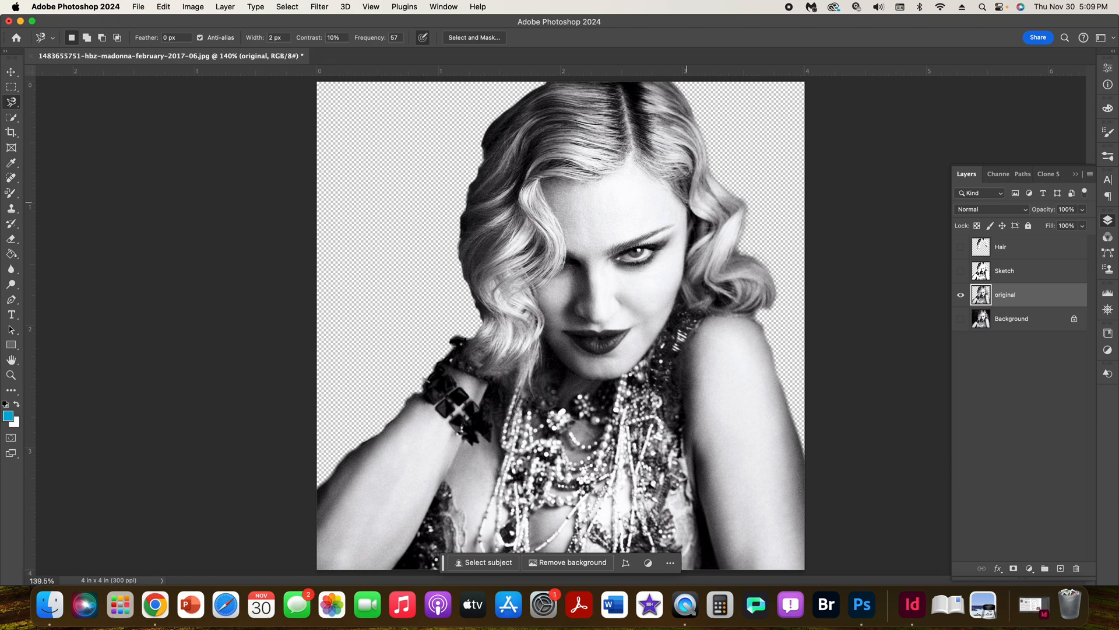
Trace around the face from the hairline to the chin with the Magnetic Lasso and close the selection
{"action": "left_click", "coordinate": [687, 202]}
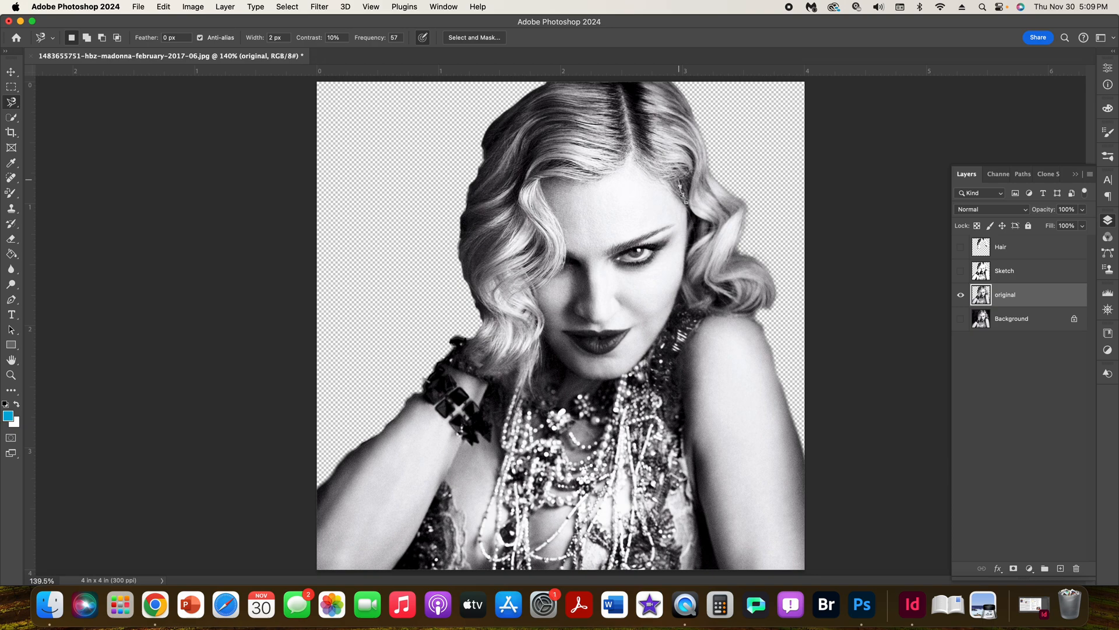
{"action": "left_click", "coordinate": [658, 163]}
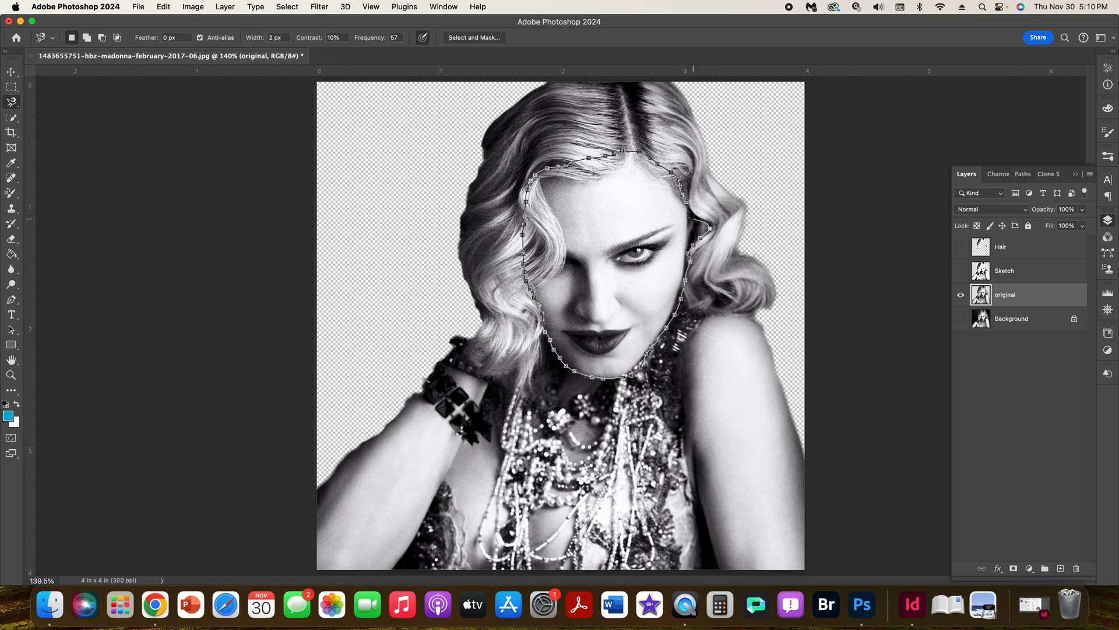
{"action": "left_click", "coordinate": [689, 205]}
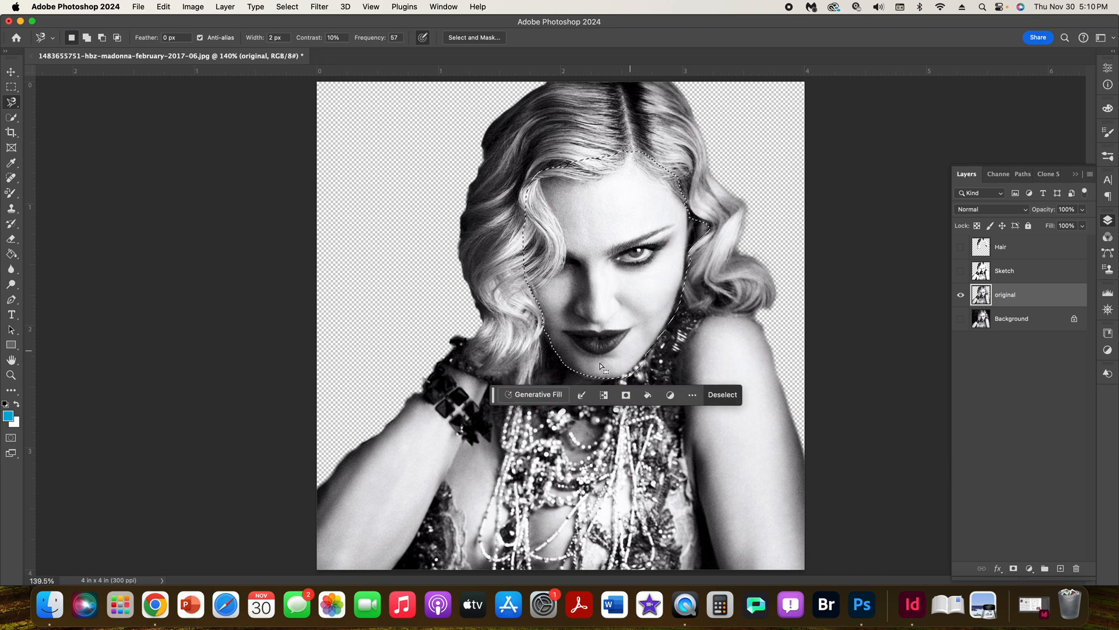
{"action": "left_click_drag", "start_coordinate": [494, 395], "coordinate": [699, 589]}
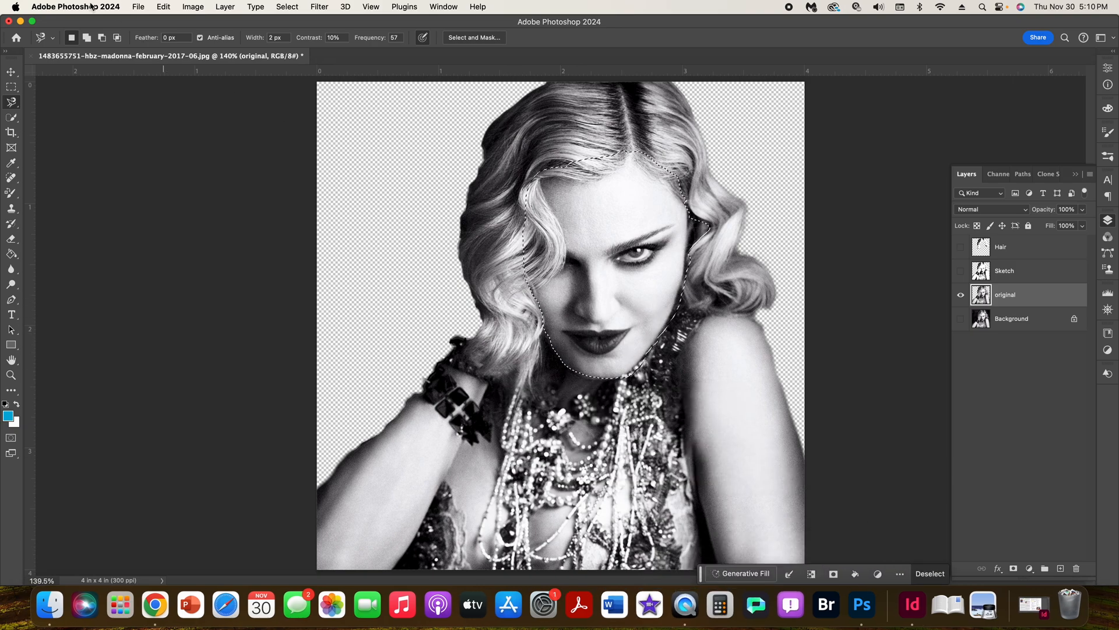
{"action": "left_click", "coordinate": [11, 116]}
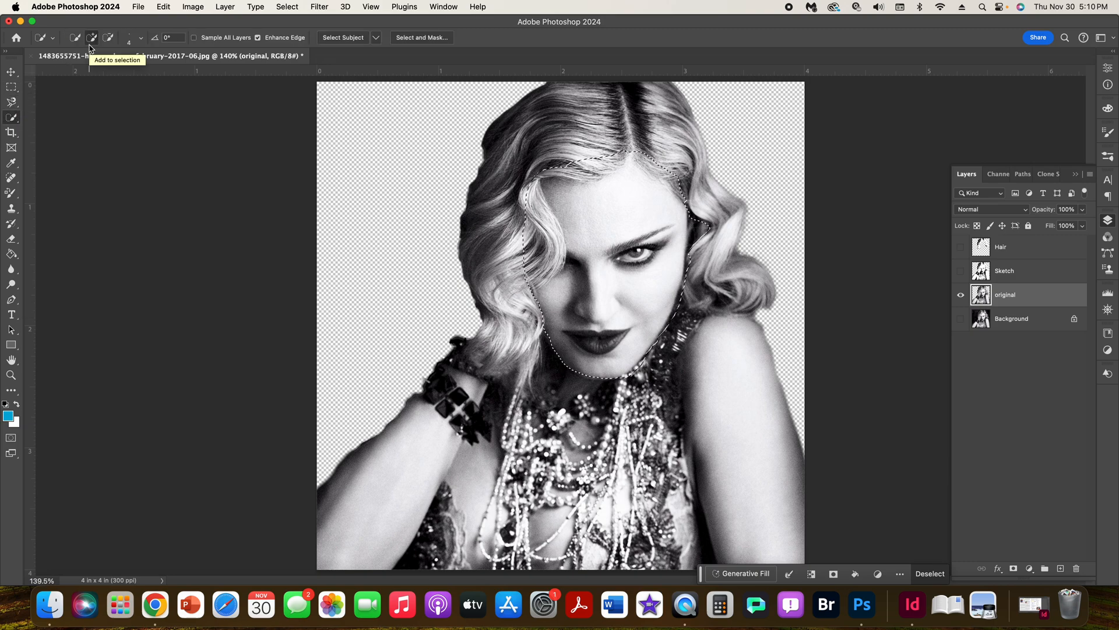
{"action": "left_click", "coordinate": [108, 38]}
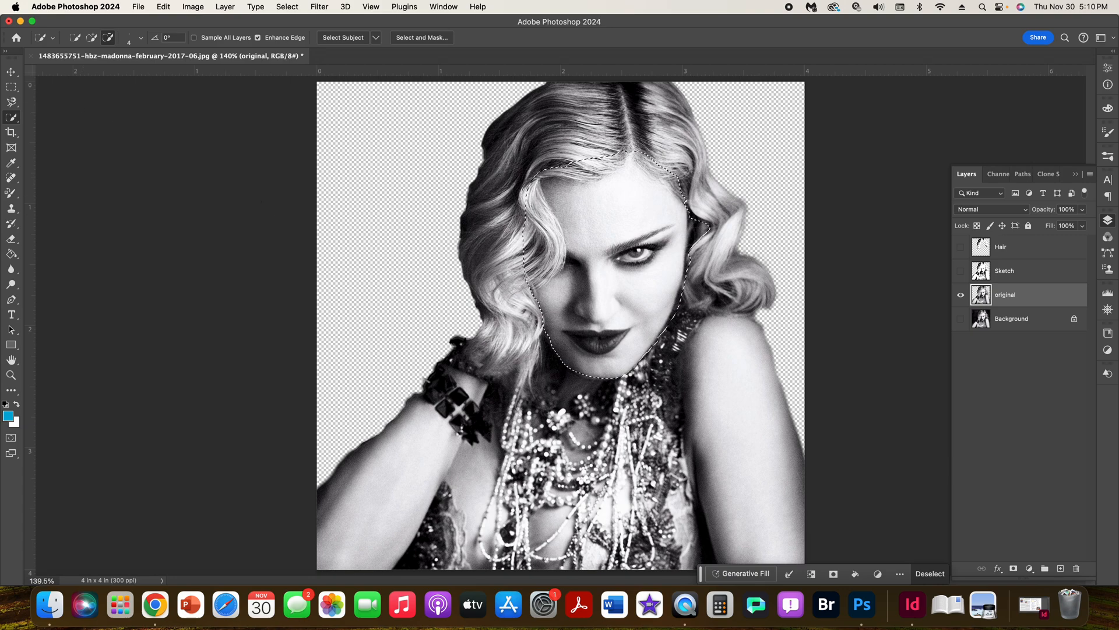
{"action": "left_click", "coordinate": [11, 103]}
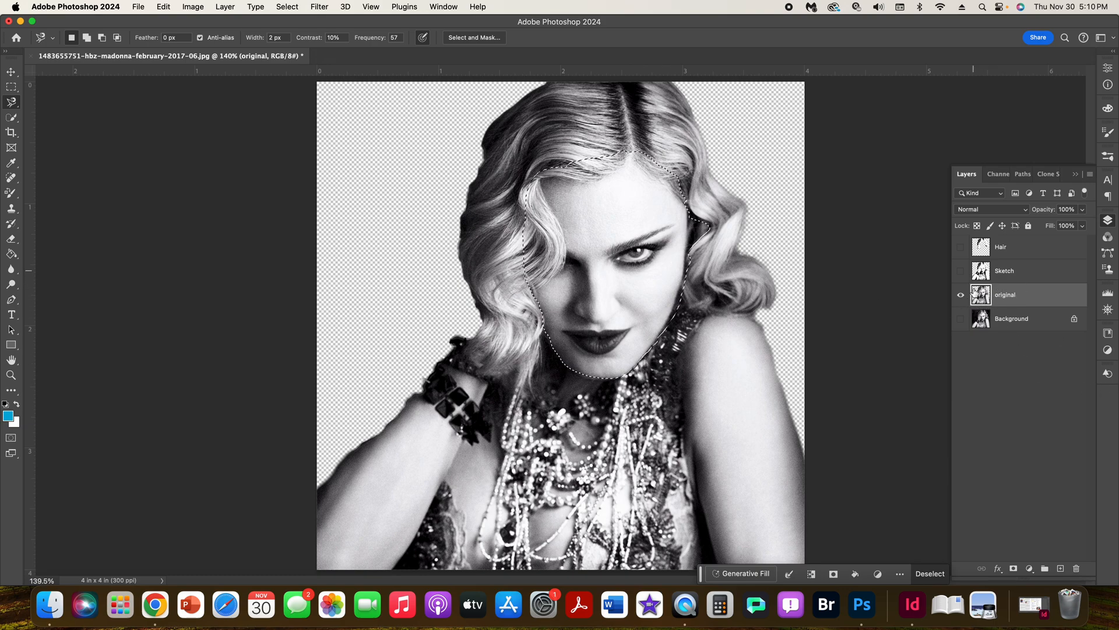
Show and select the Sketch layer and copy its selected face area onto a new layer
{"action": "left_click", "coordinate": [976, 279]}
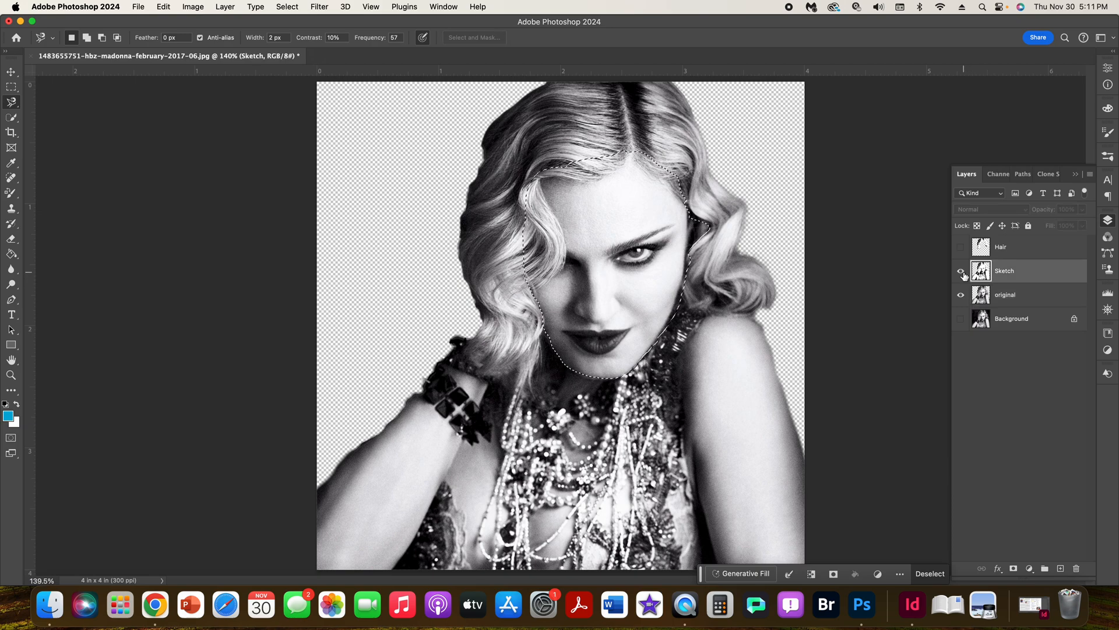
{"action": "left_click", "coordinate": [961, 270]}
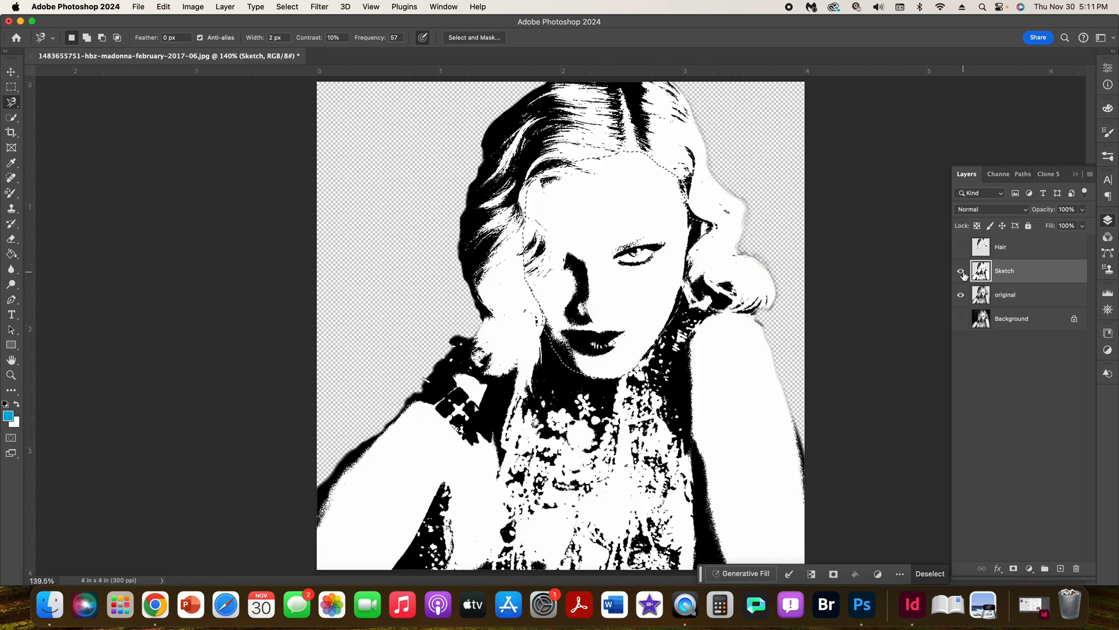
{"action": "right_click", "coordinate": [611, 200]}
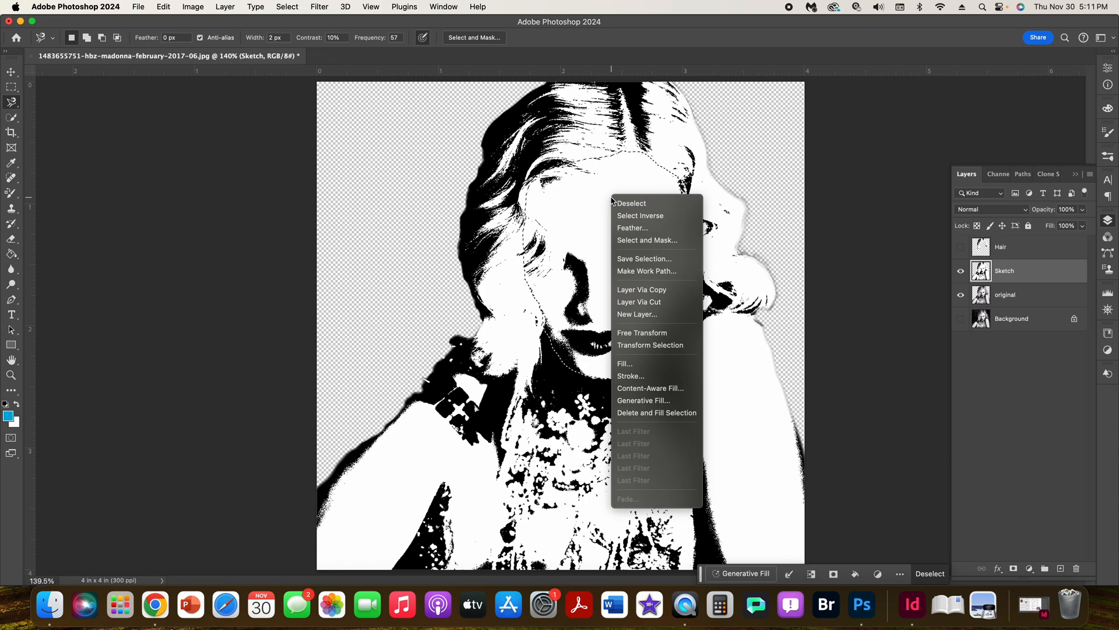
{"action": "left_click", "coordinate": [641, 289]}
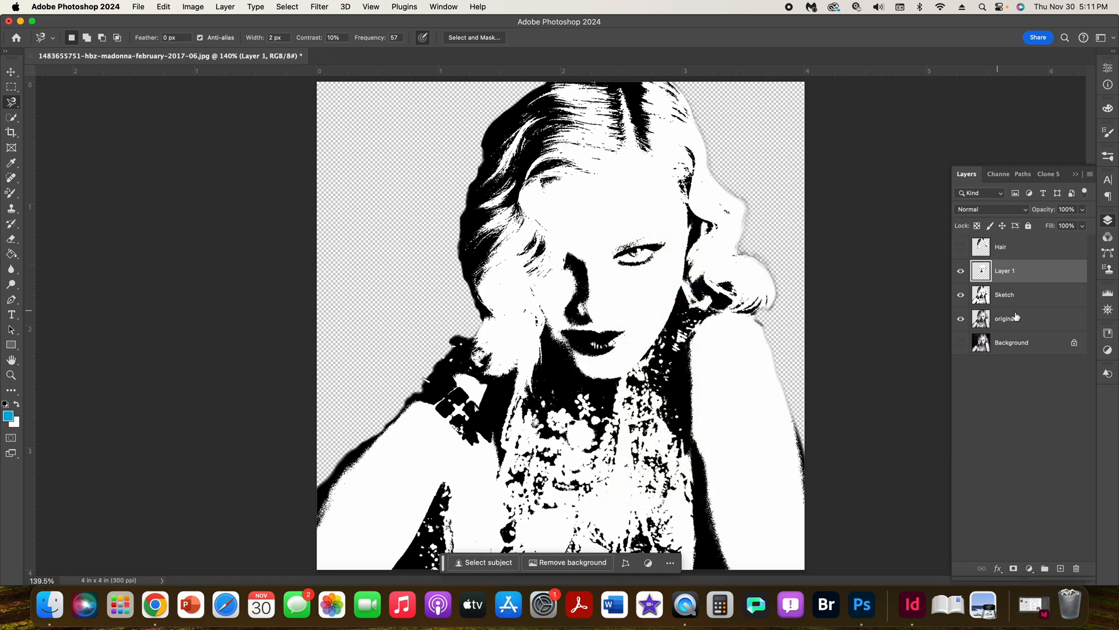
Hide the Sketch and original layers and rename the new face layer Face
{"action": "left_click_drag", "start_coordinate": [961, 295], "coordinate": [966, 342]}
{"action": "left_click", "coordinate": [966, 342]}
{"action": "double_click", "coordinate": [1003, 272]}
{"action": "type", "text": "FAc"}
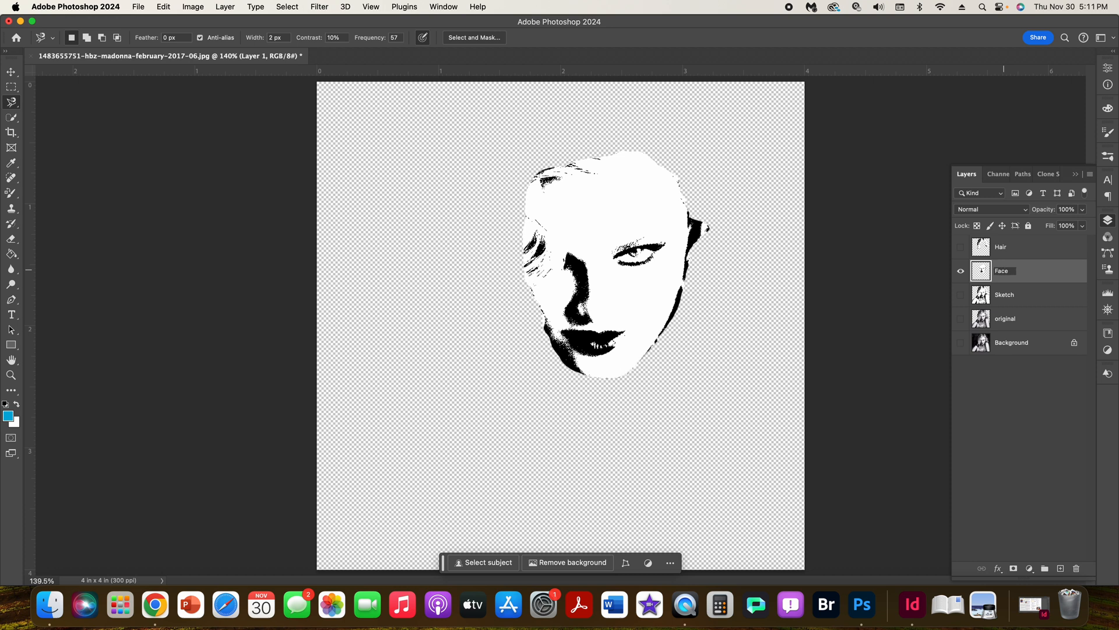
{"action": "left_click", "coordinate": [1046, 399]}
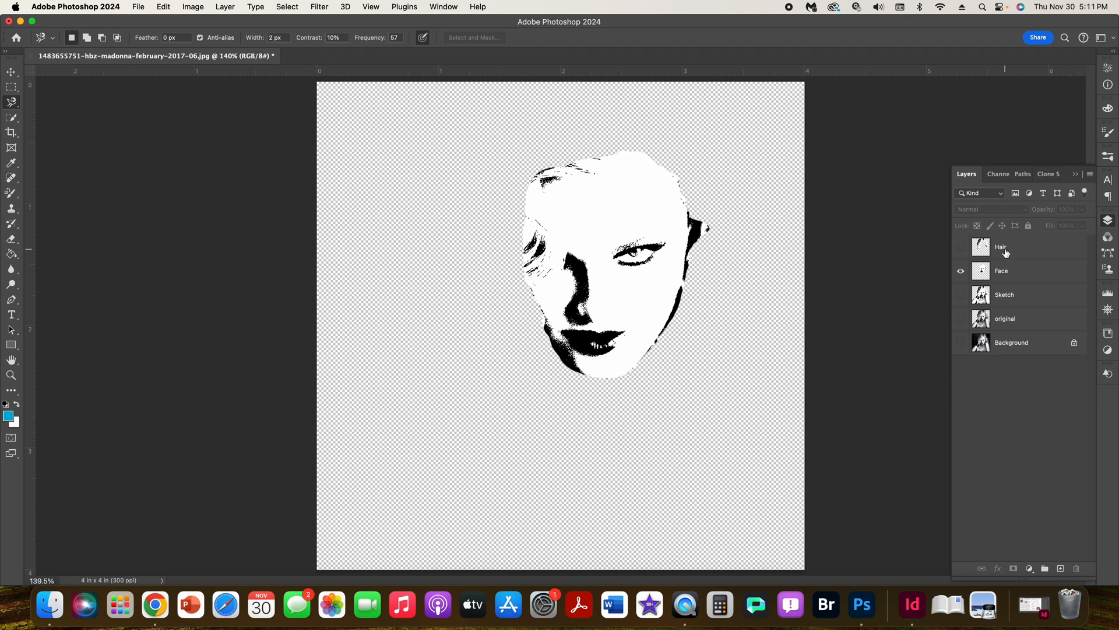